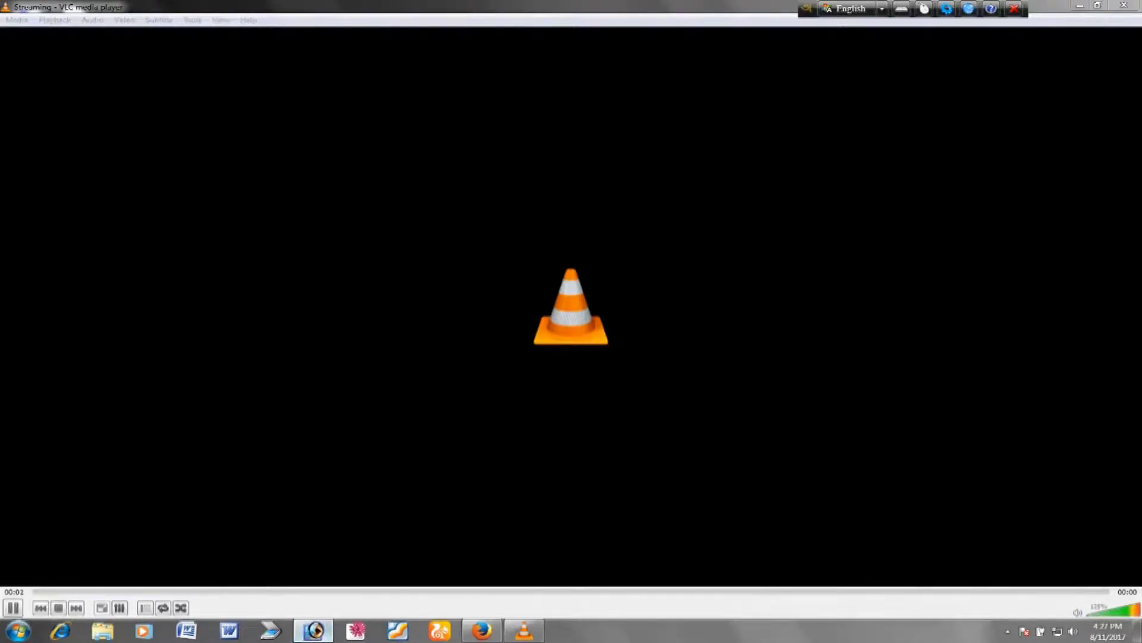
Switch from the idle VLC player to the empty Photoshop workspace via the taskbar
left_click(313, 631)
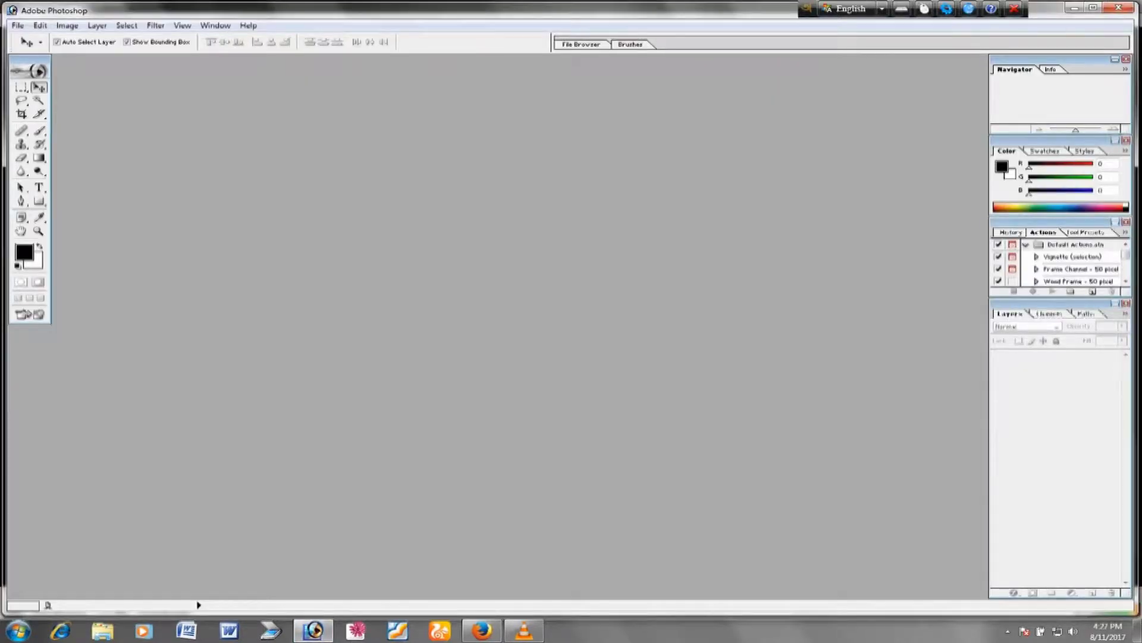
Create a new document 5 × 2 inches at 300 pixels/inch
key("ctrl+n")
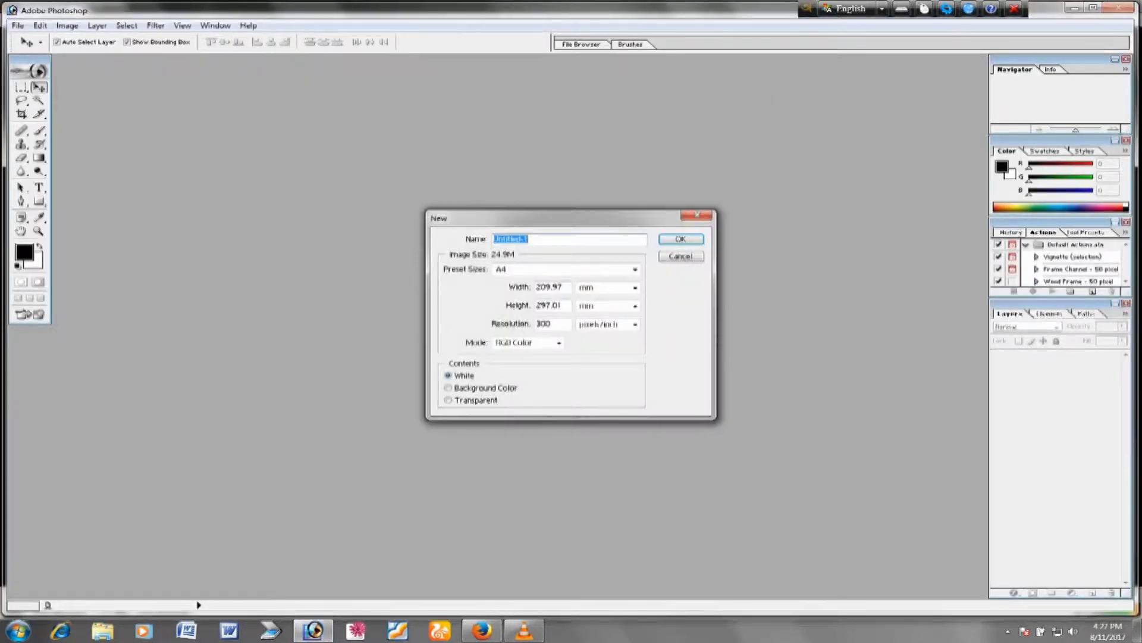
left_click(607, 287)
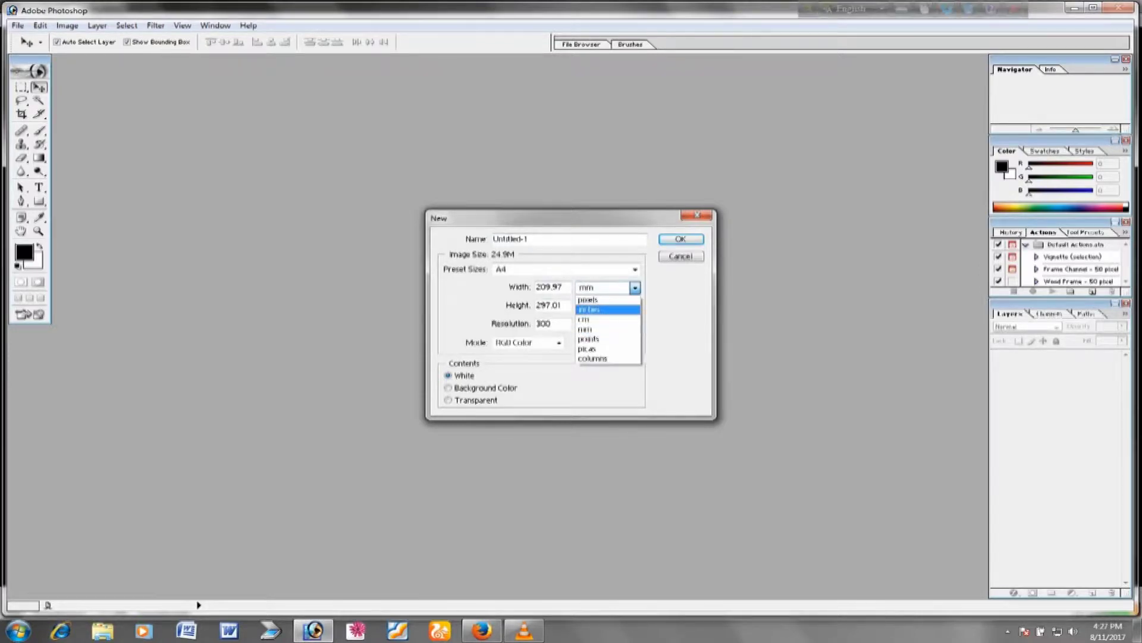
left_click(601, 302)
left_click(607, 306)
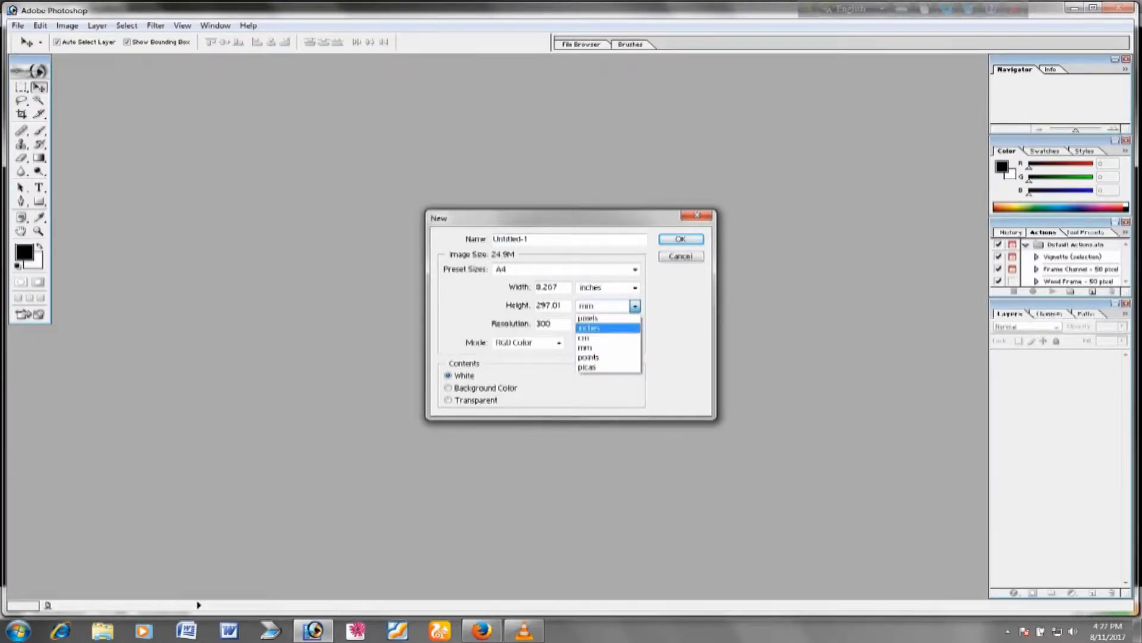
left_click(601, 314)
double_click(547, 286)
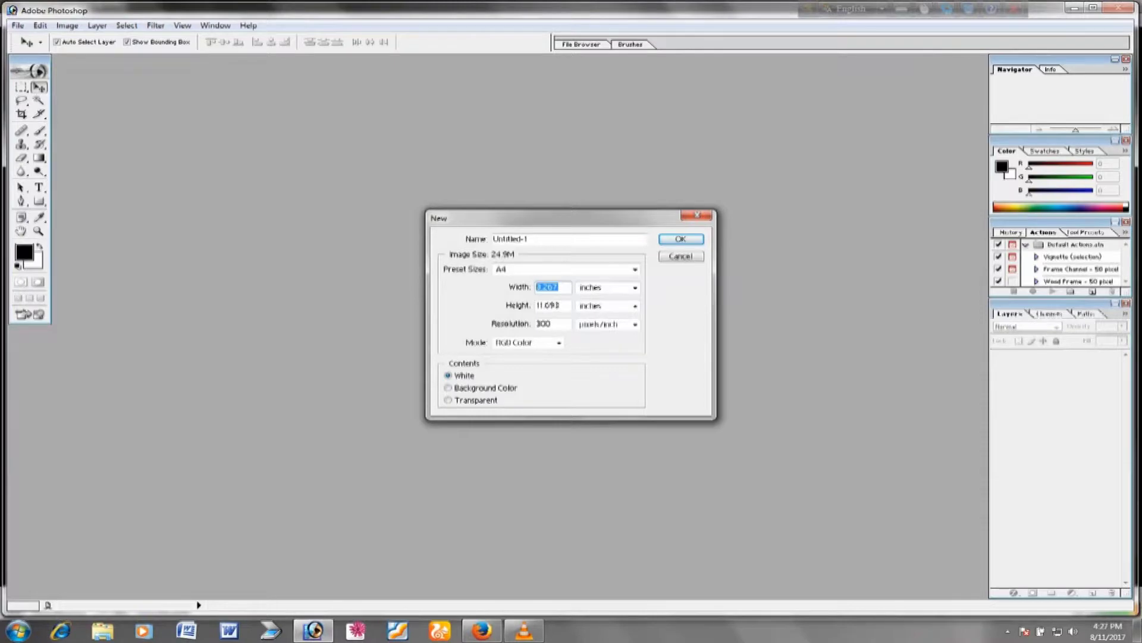
type("5")
key("Tab")
key("Tab")
type("2")
key("Tab")
key("Tab")
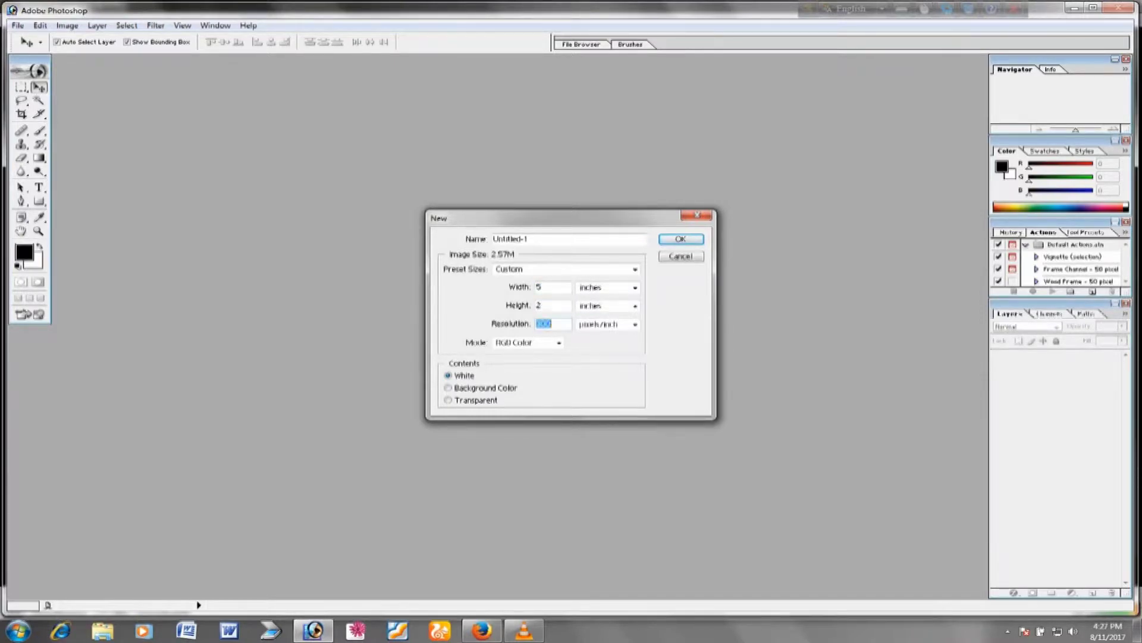
key("Return")
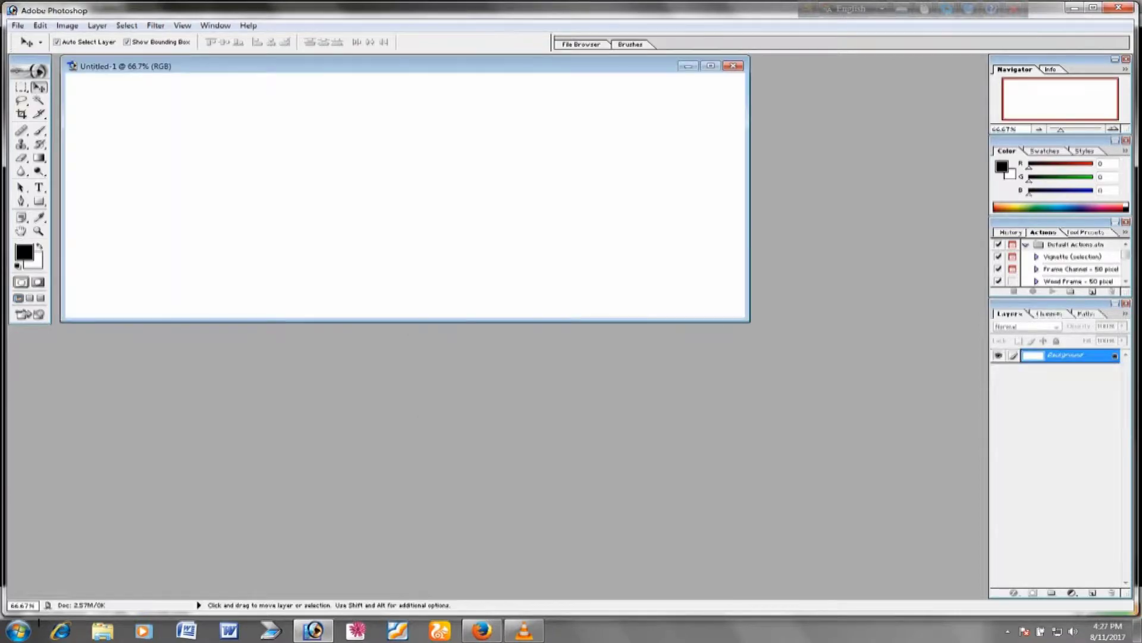
Maximize the document and add placeholder text 'vnvbnb' near the canvas top, then select it
left_click(710, 65)
key("t")
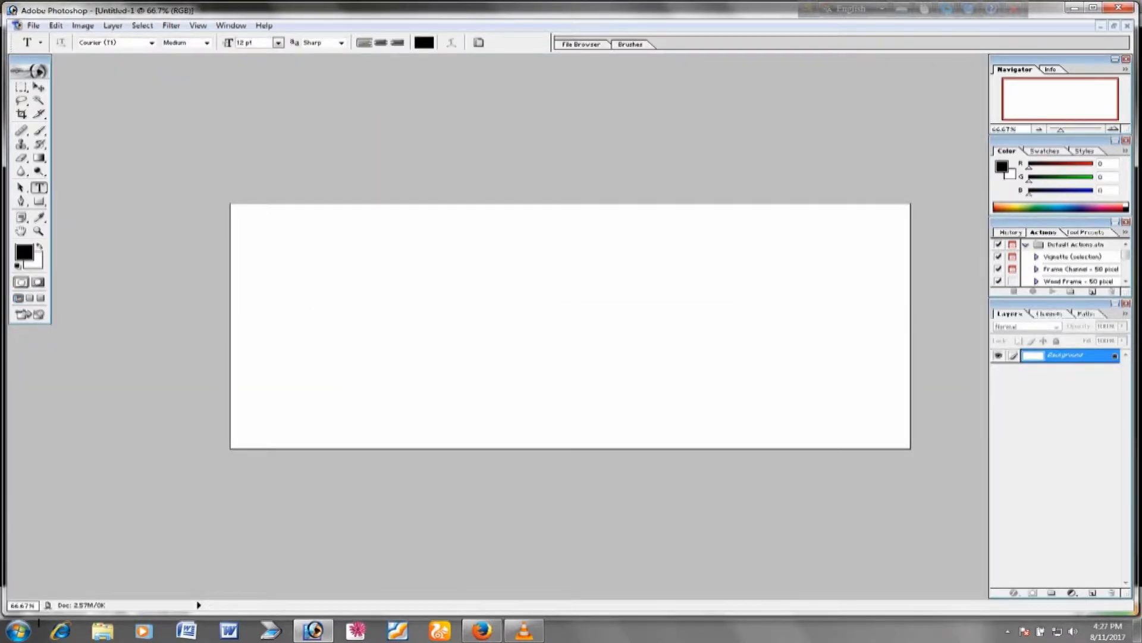
left_click(639, 265)
type("vnvbnb")
key("ctrl+a")
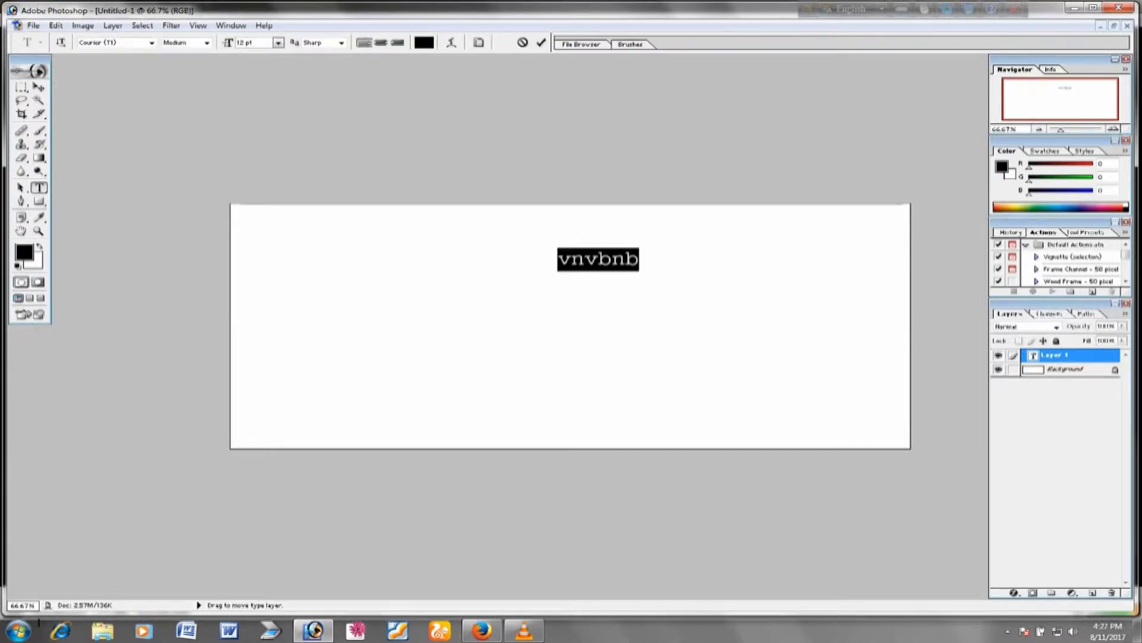
Set the selected text's font to SutonnyMJ with Bold style
left_click(99, 42)
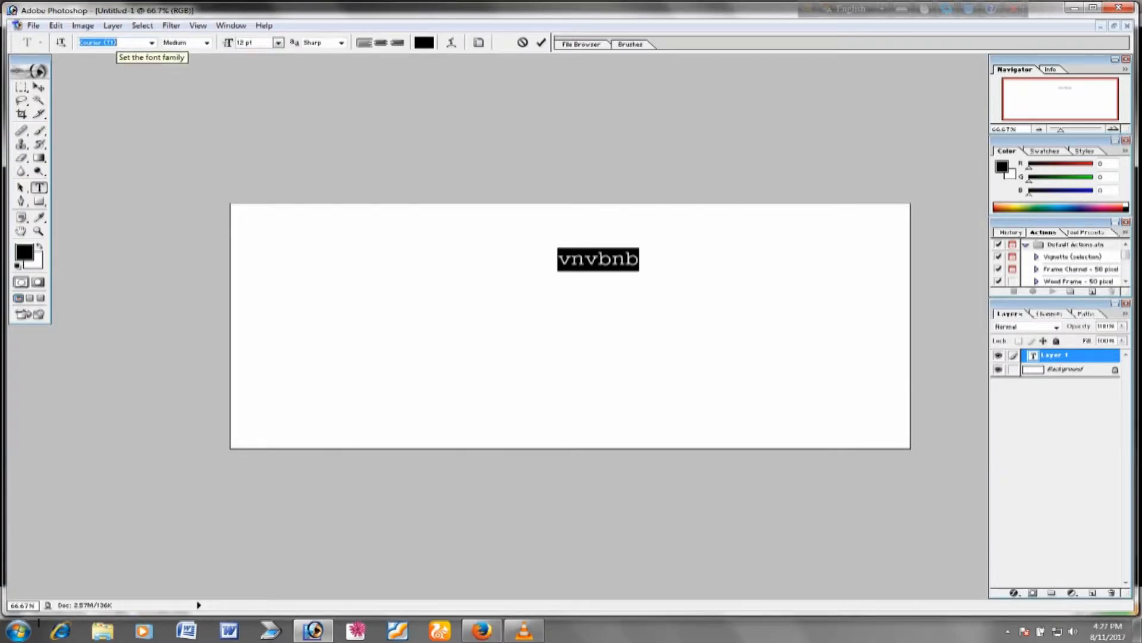
type("Signature")
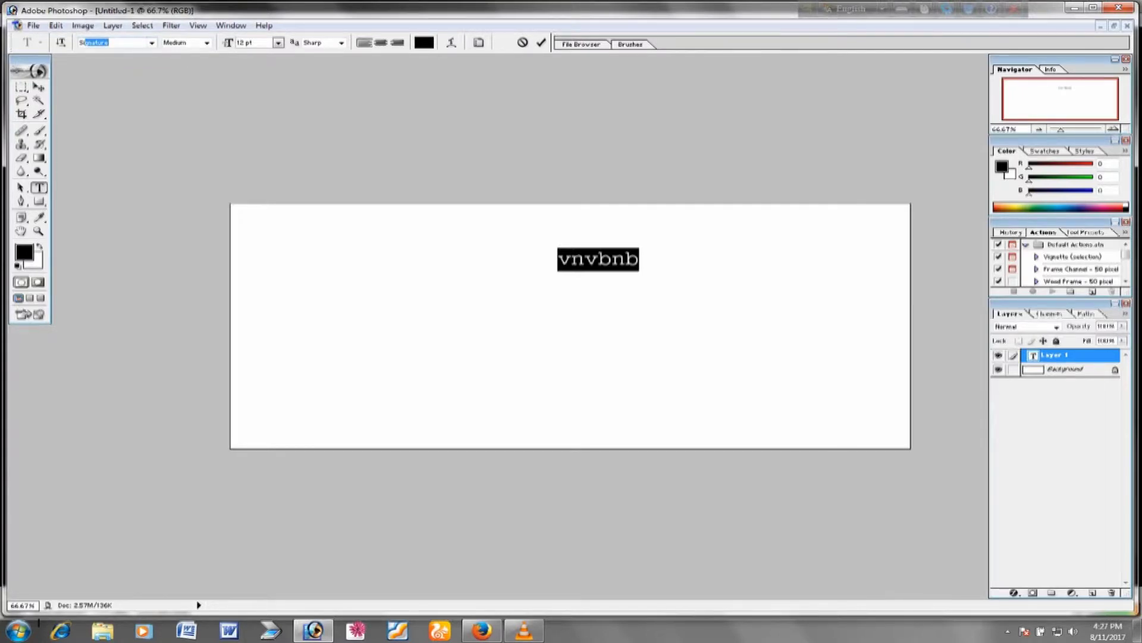
left_click(152, 42)
key("Return")
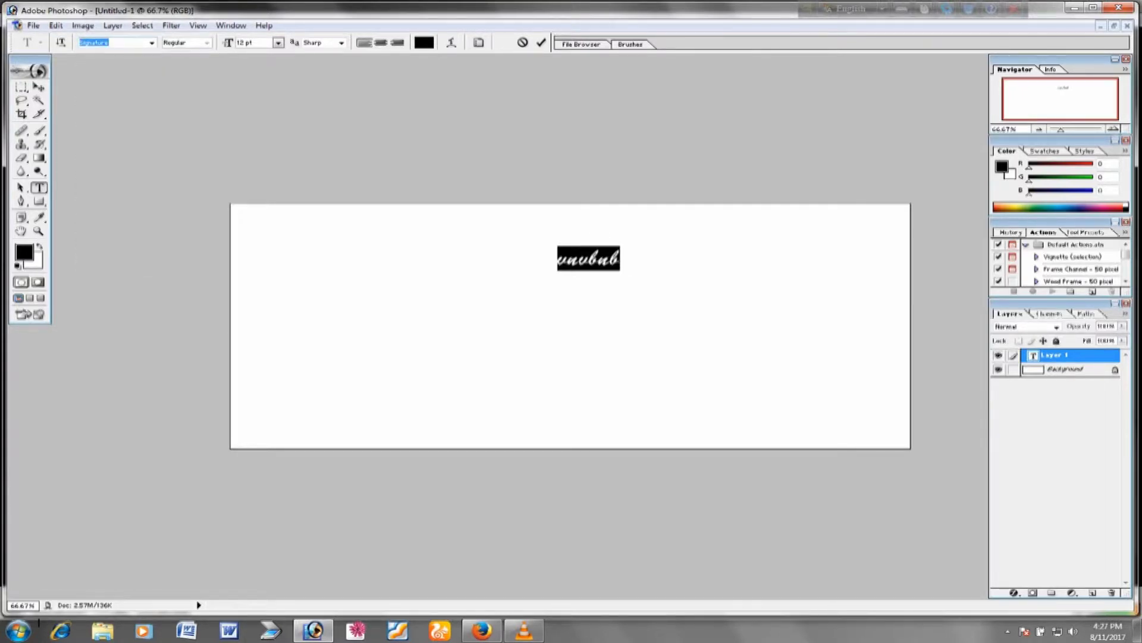
type("SutonnyMJ")
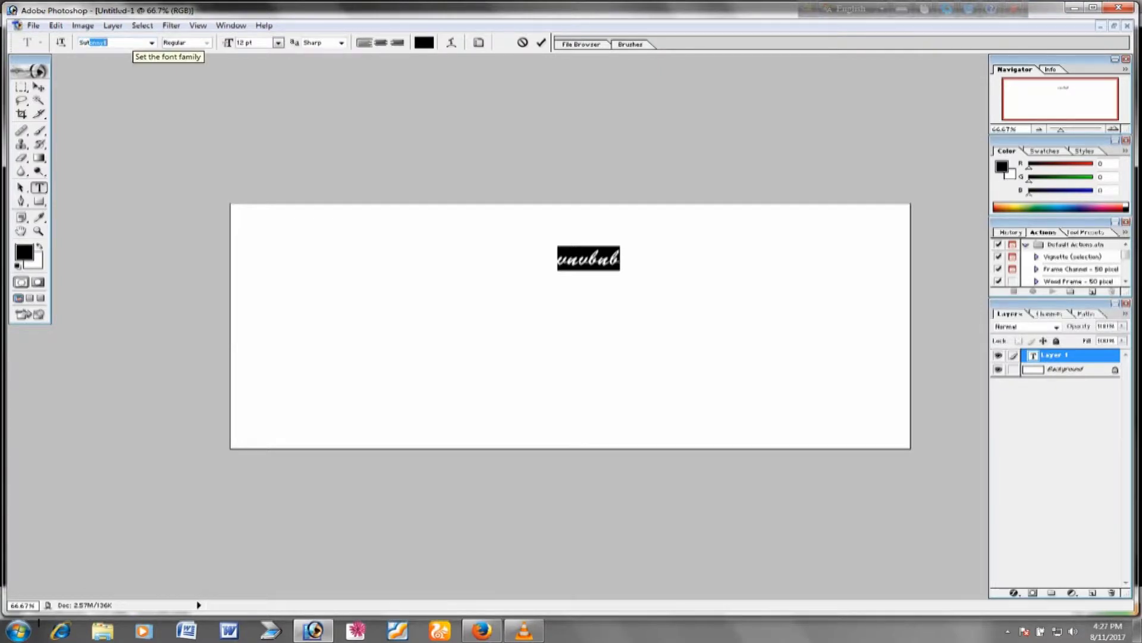
left_click(151, 42)
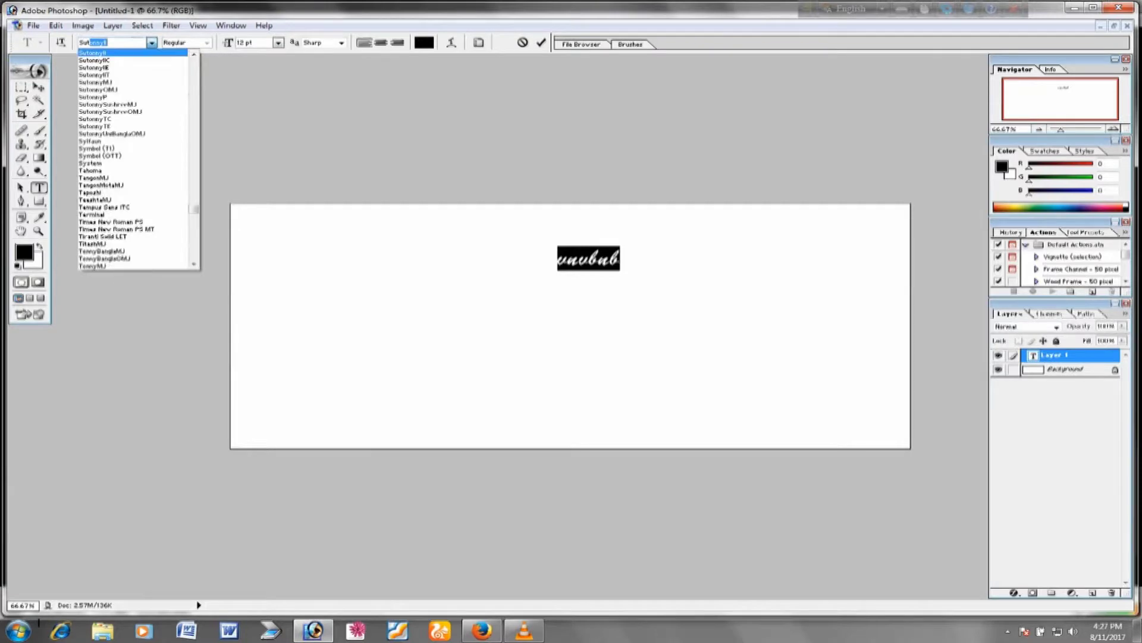
key("Down")
key("Down")
key("Down")
key("Return")
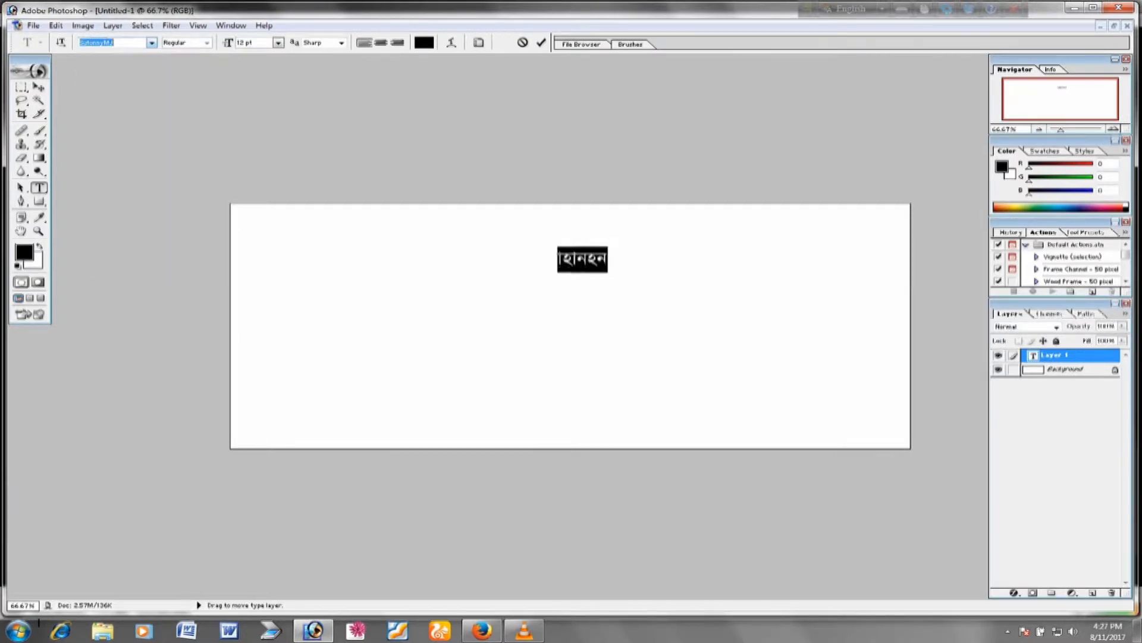
left_click(206, 43)
key("Down")
key("Down")
key("Down")
key("Up")
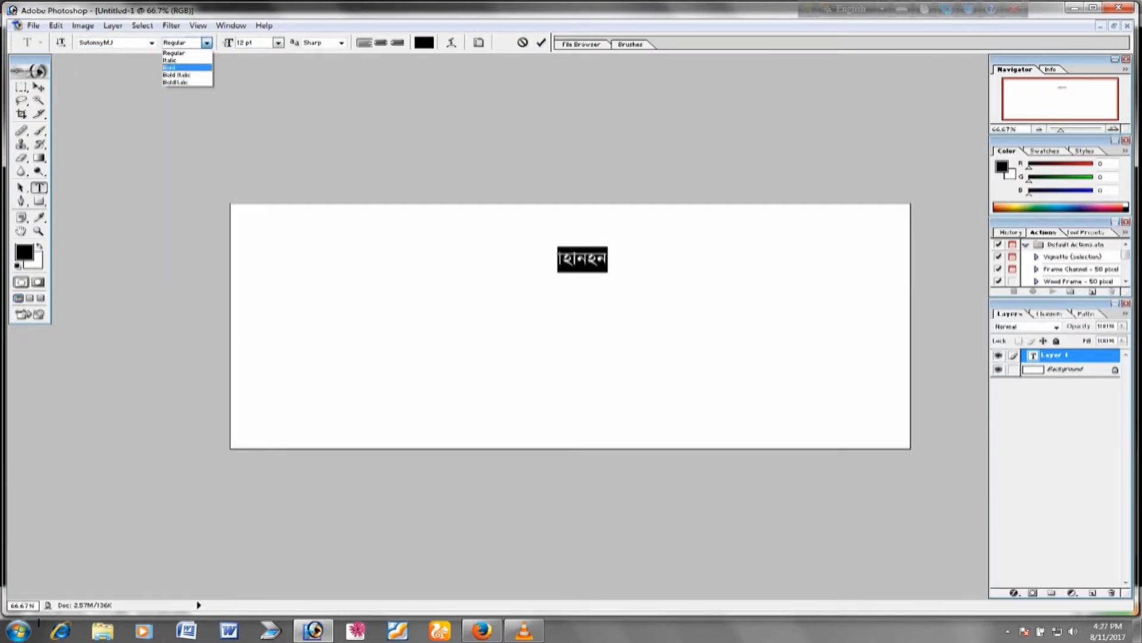
key("Return")
Replace the text with 'cw_K cwÎKv' (পথিক পত্রিকা in SutonnyMJ encoding)
left_click(572, 259)
key("ctrl+a")
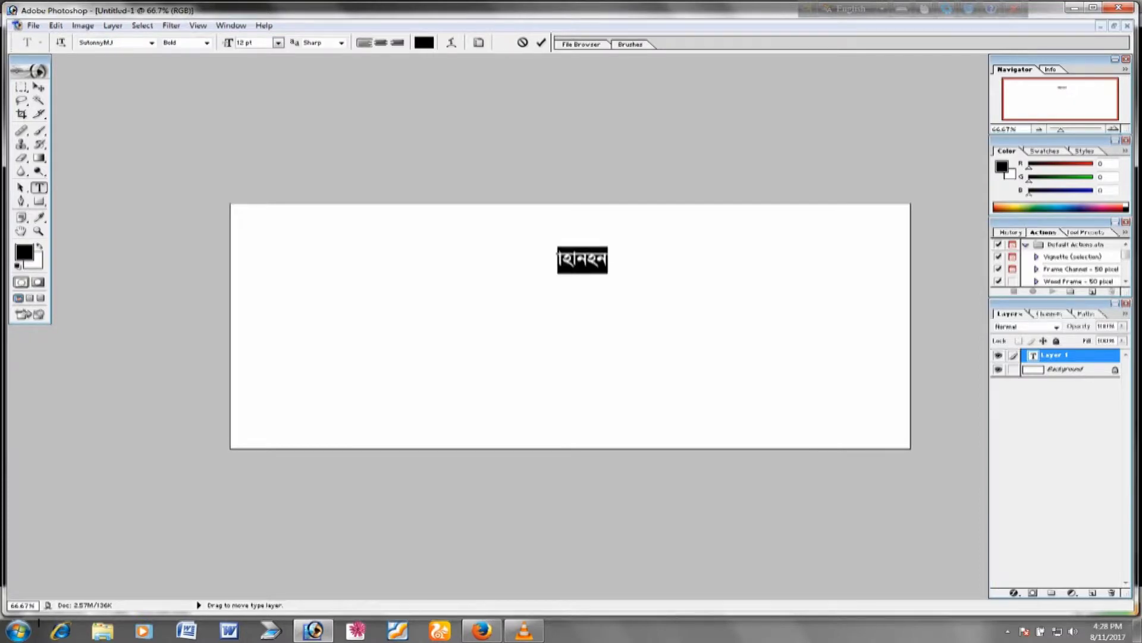
type("cw_K cwÎKv")
Commit the title and scale it much larger, placed in the upper-left of the canvas
key("ctrl+Return")
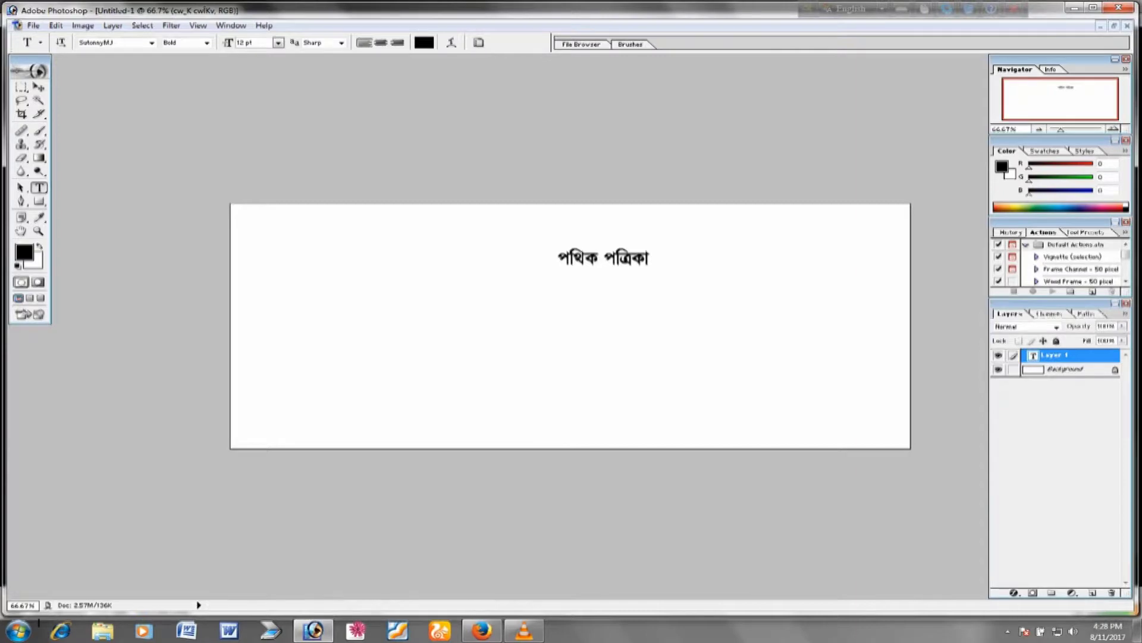
key("ctrl+t")
left_click_drag(657, 266, 856, 343)
left_click_drag(709, 294, 404, 269)
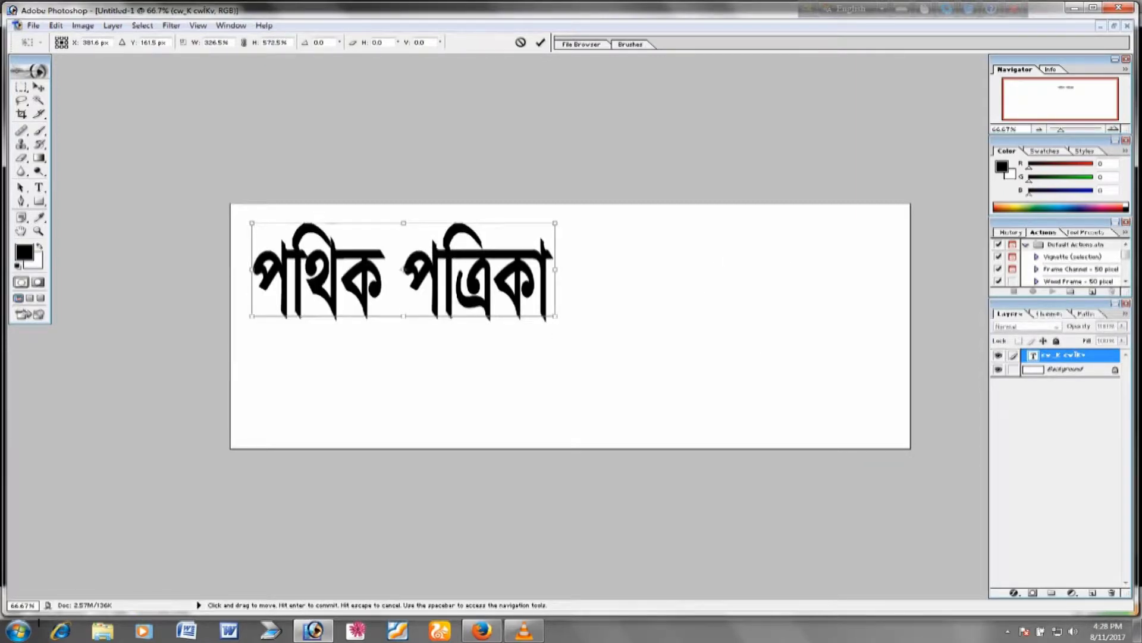
key("Return")
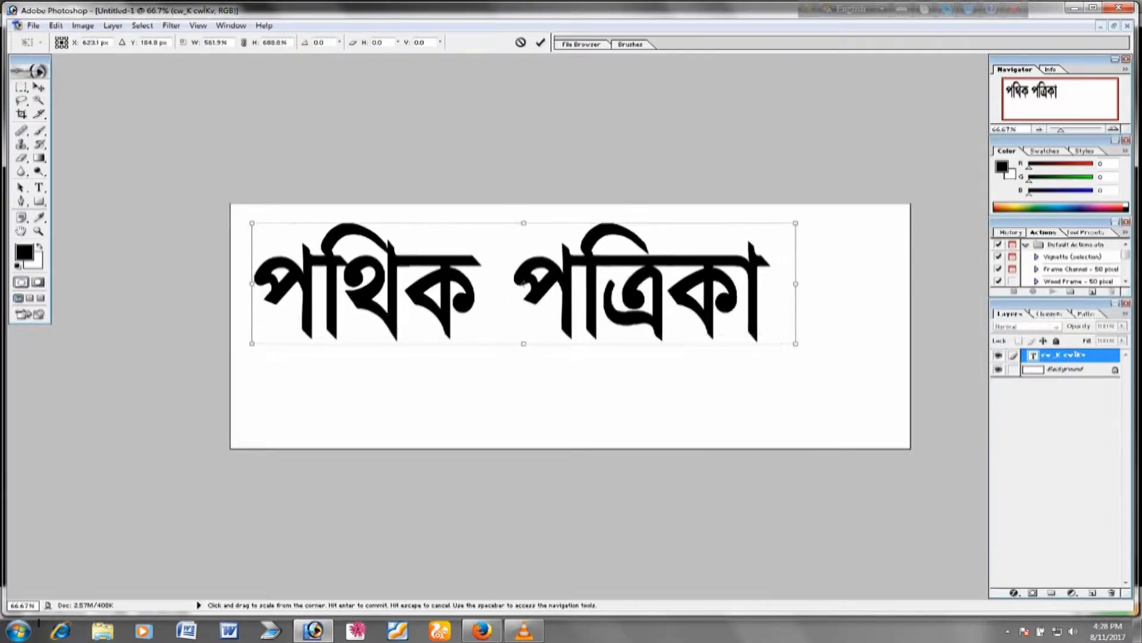
Duplicate the title just below the original and shrink the copy
key("ctrl")
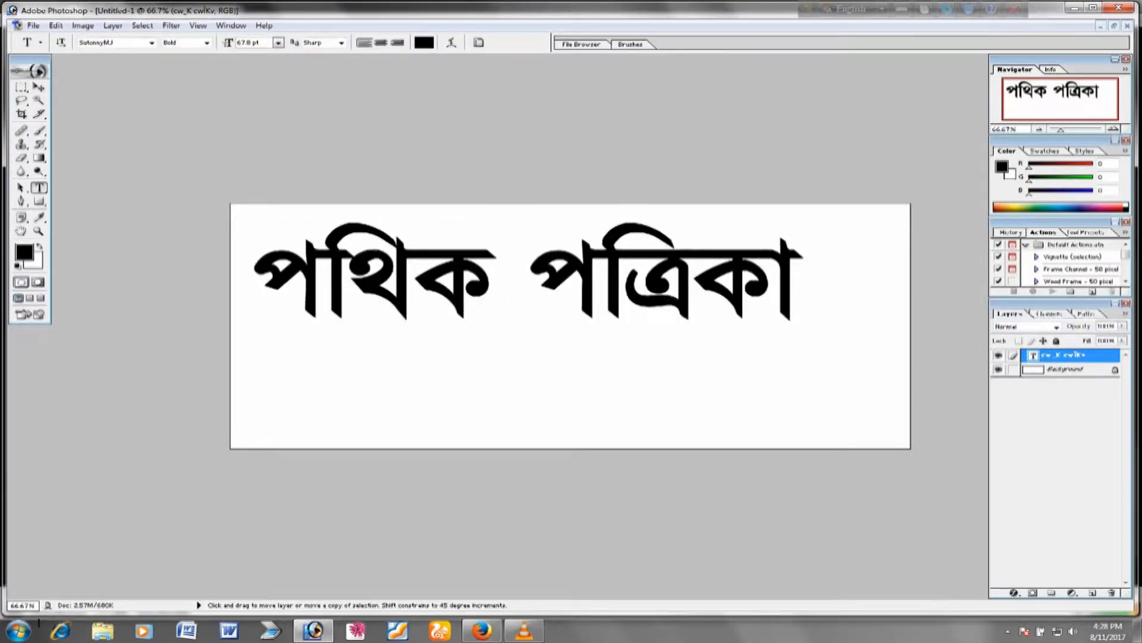
left_click_drag(523, 273, 524, 375)
key("ctrl+t")
left_click_drag(830, 429, 673, 416)
key("Return")
Retype the lower copy as 'সম্পাদকঃ' plus the editor's name, shift it left, then switch windows
left_click(660, 384)
key("ctrl+a")
type("সম্পাদক")
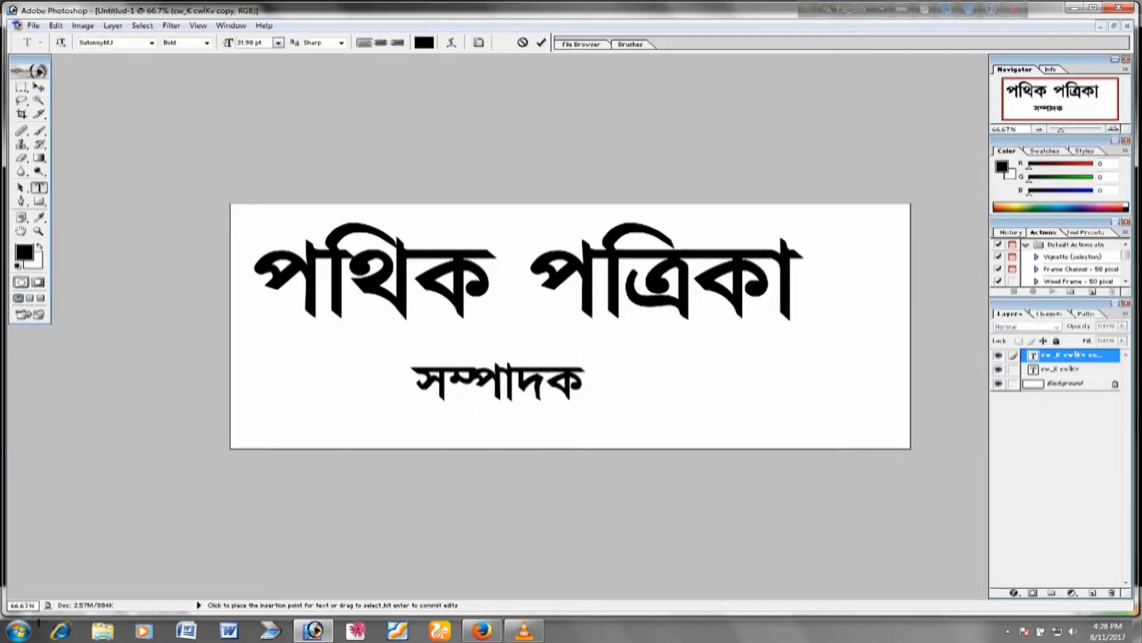
type("ঃ শাহীরিয়ার সোে")
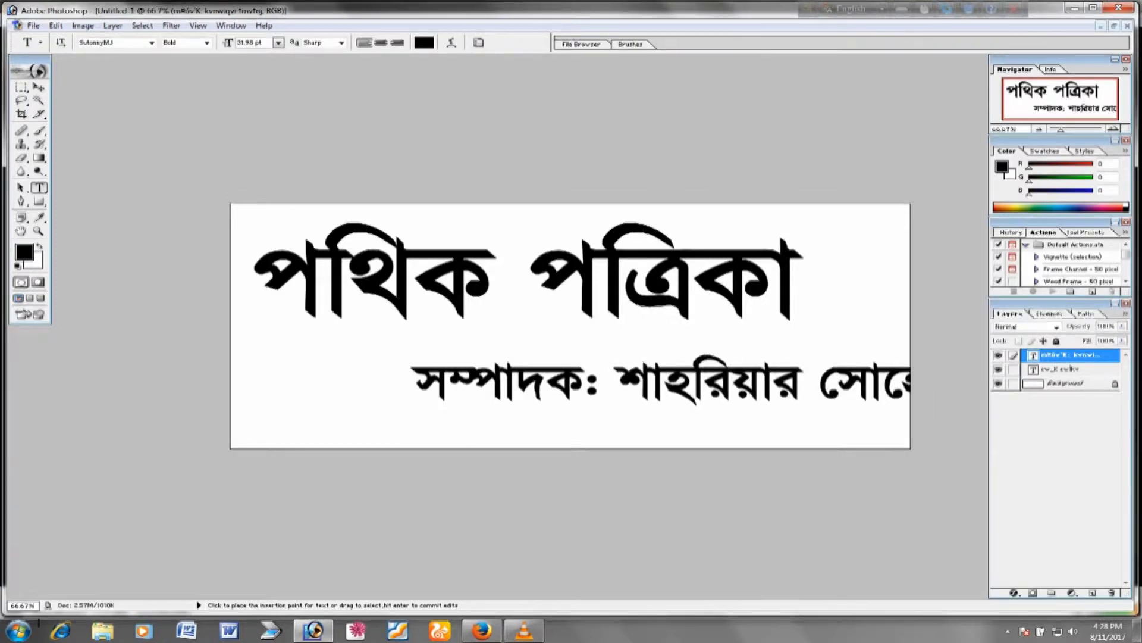
left_click_drag(654, 381, 516, 372)
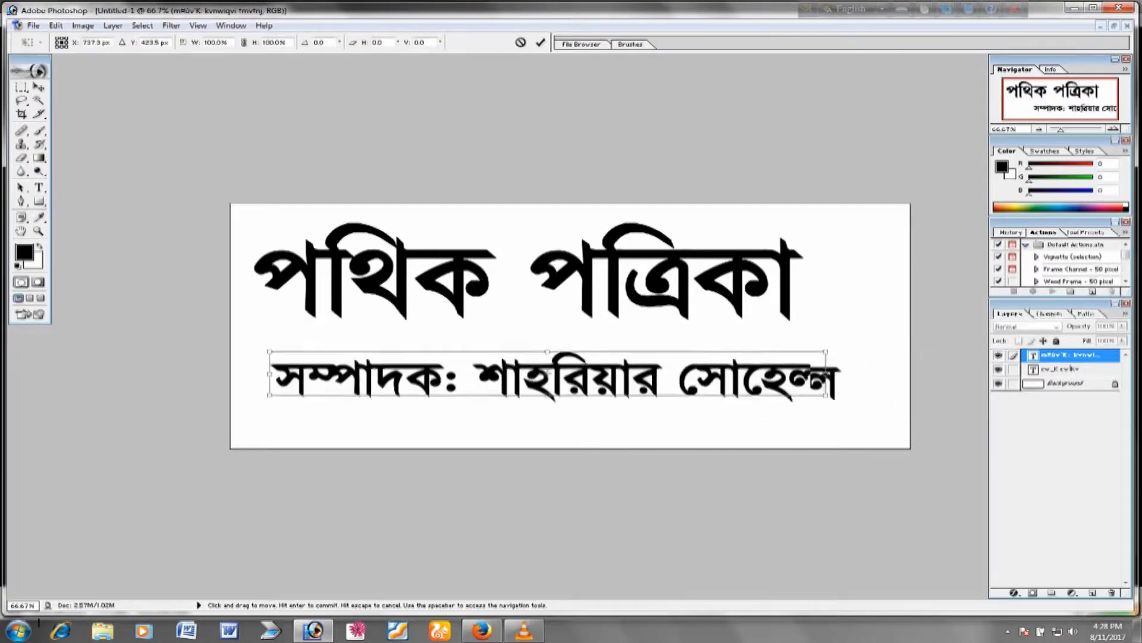
key("v")
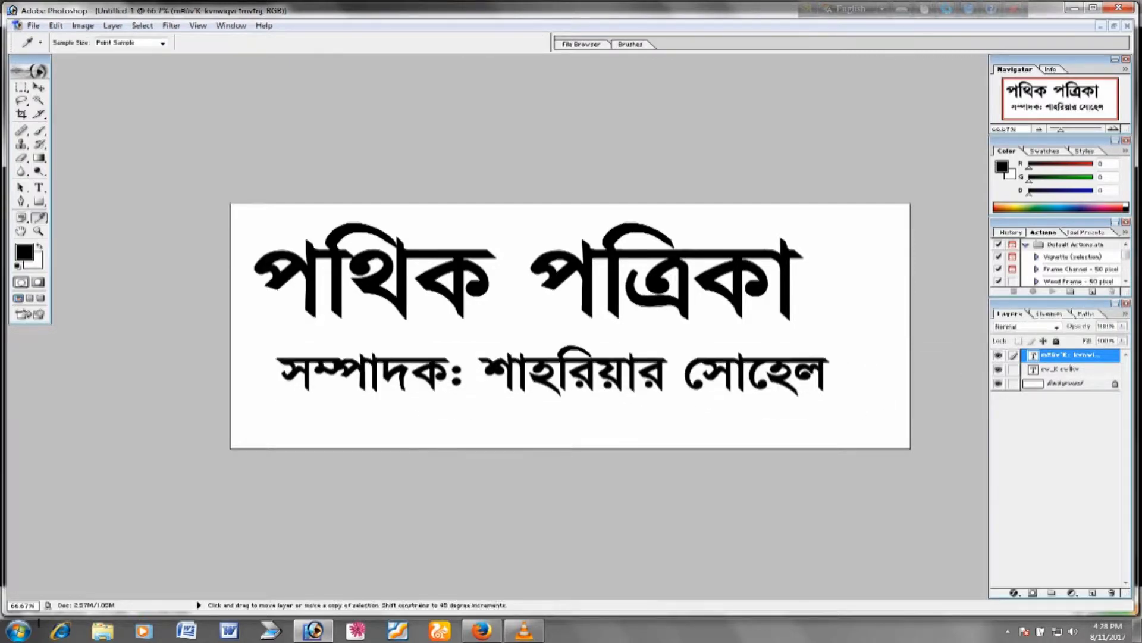
key("alt+Tab")
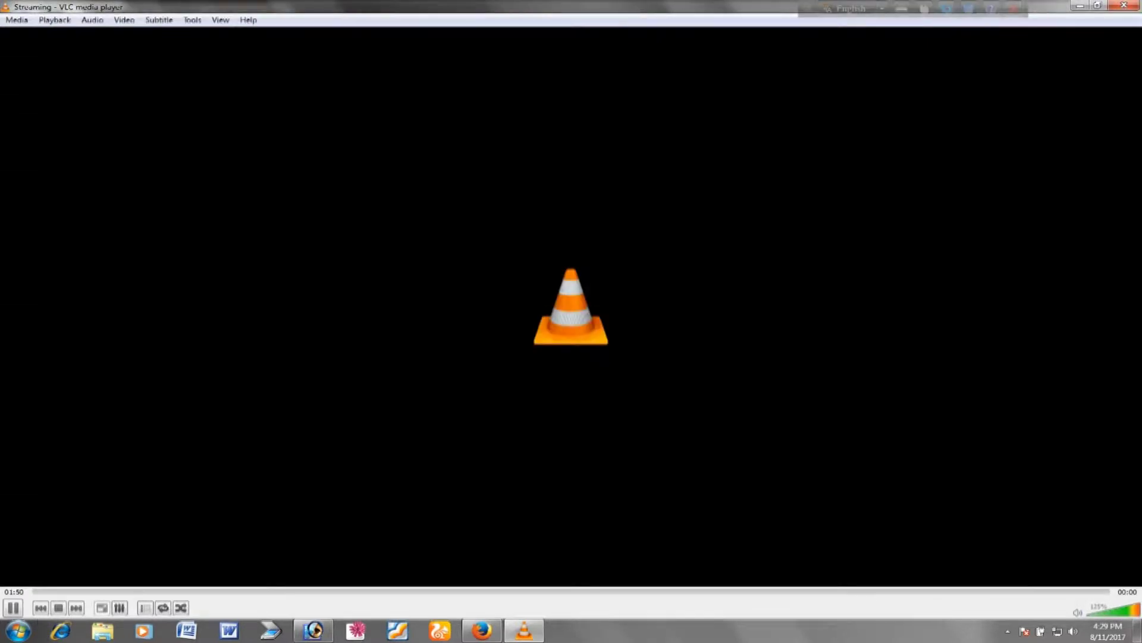
In Firefox, close the full-size photo tab and start typing 'quilt' in the address bar
key("alt+Tab")
key("Tab")
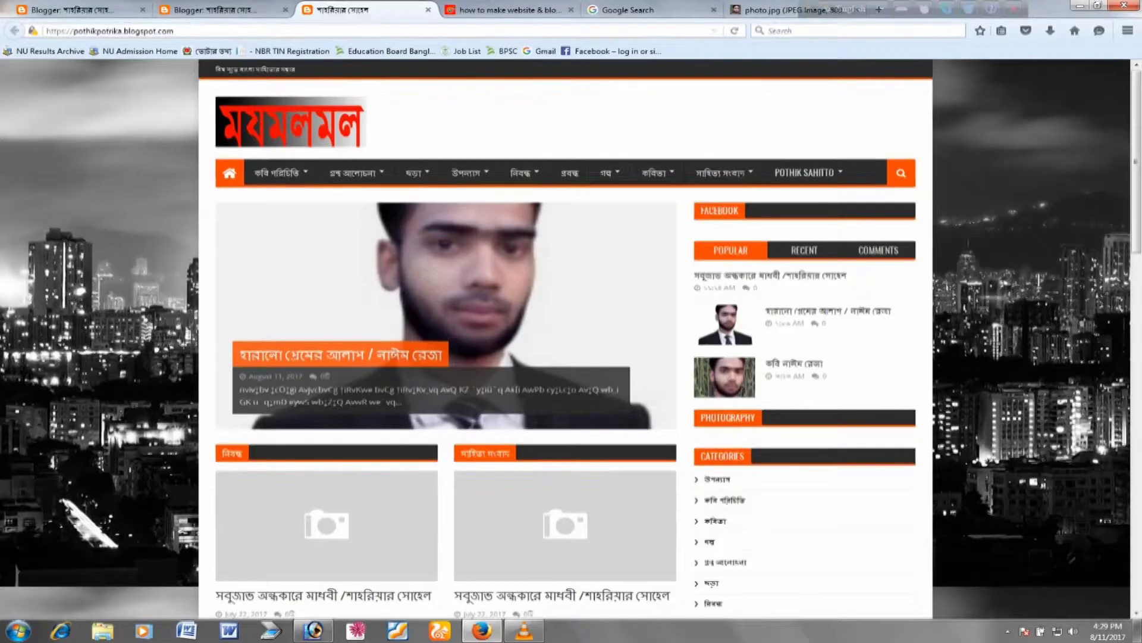
left_click(648, 10)
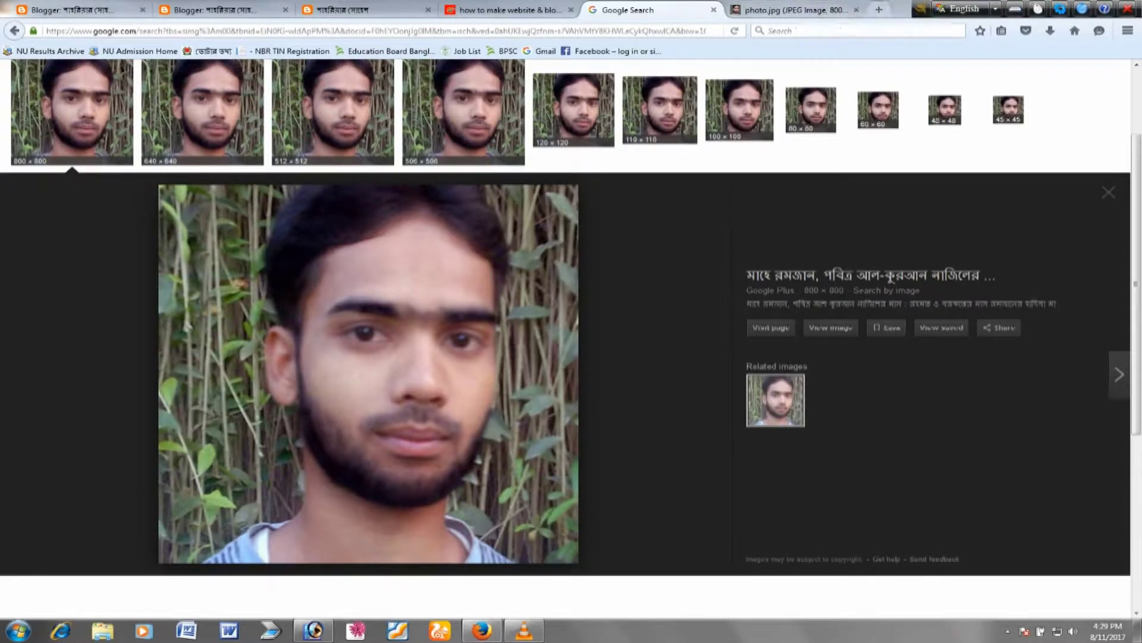
left_click(774, 9)
left_click(857, 10)
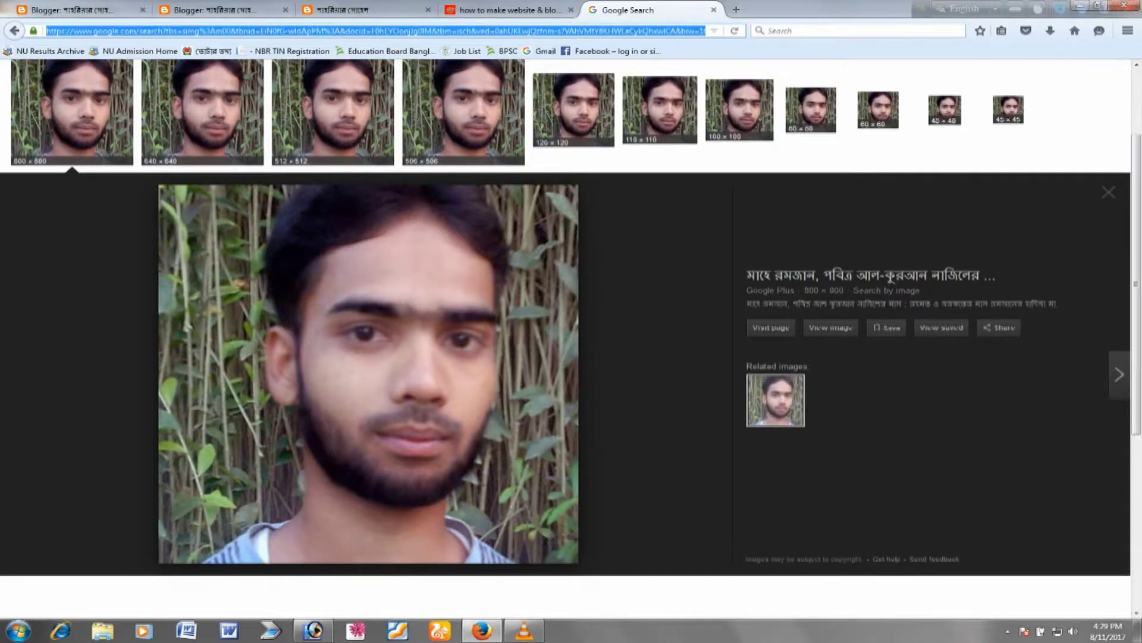
type("quil")
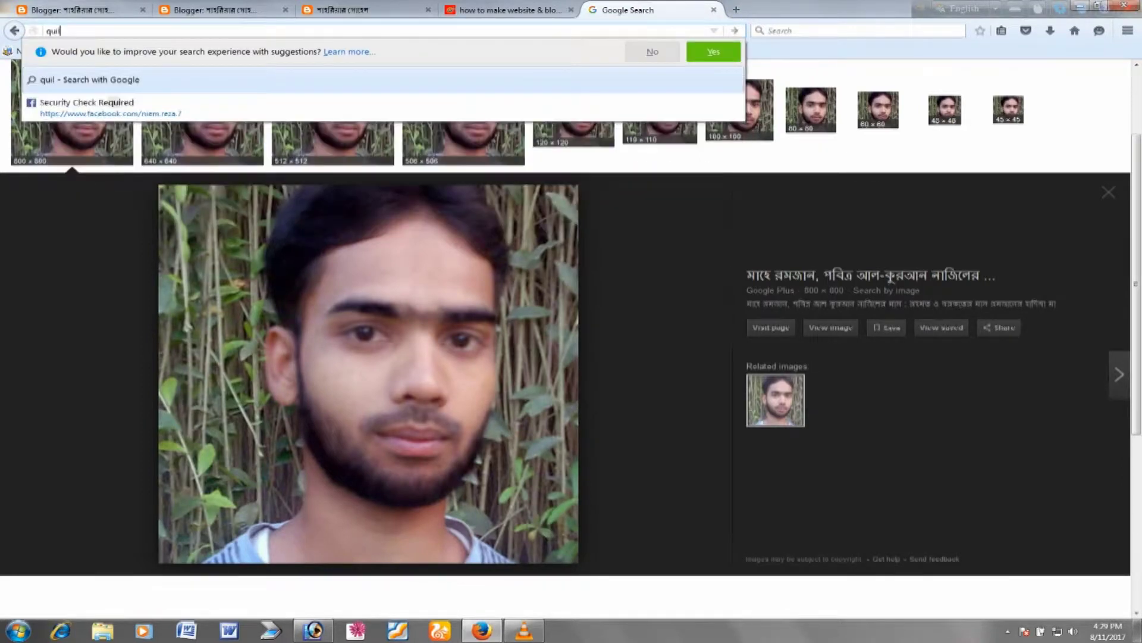
type("t")
Search Google Images for 'quilt', revise it, then pick the Quill suggestion
key("Return")
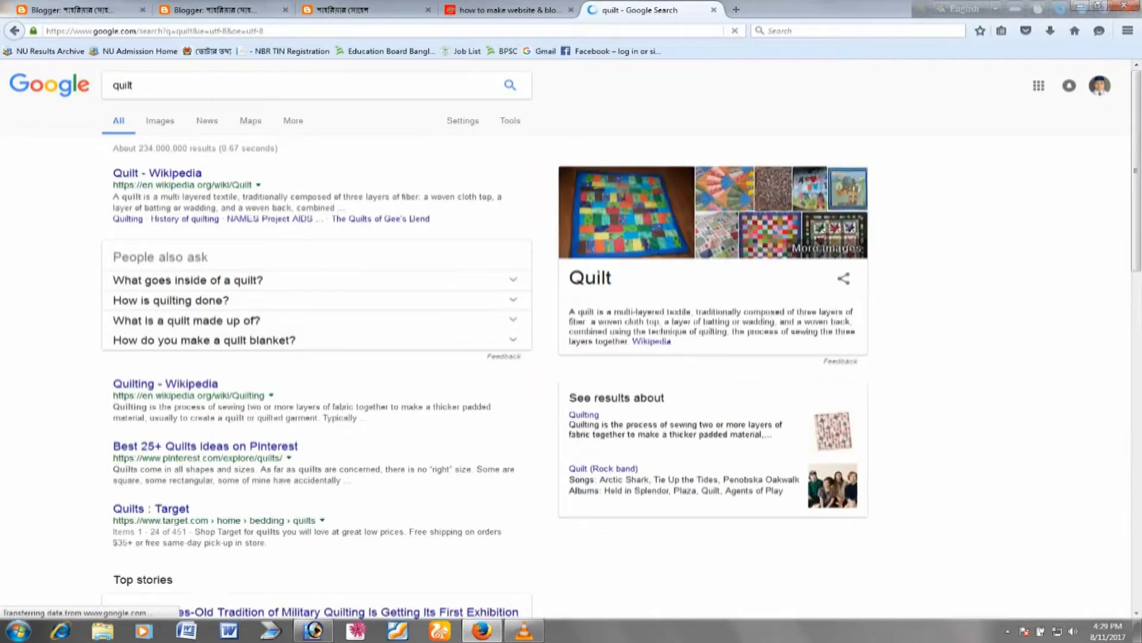
left_click(160, 120)
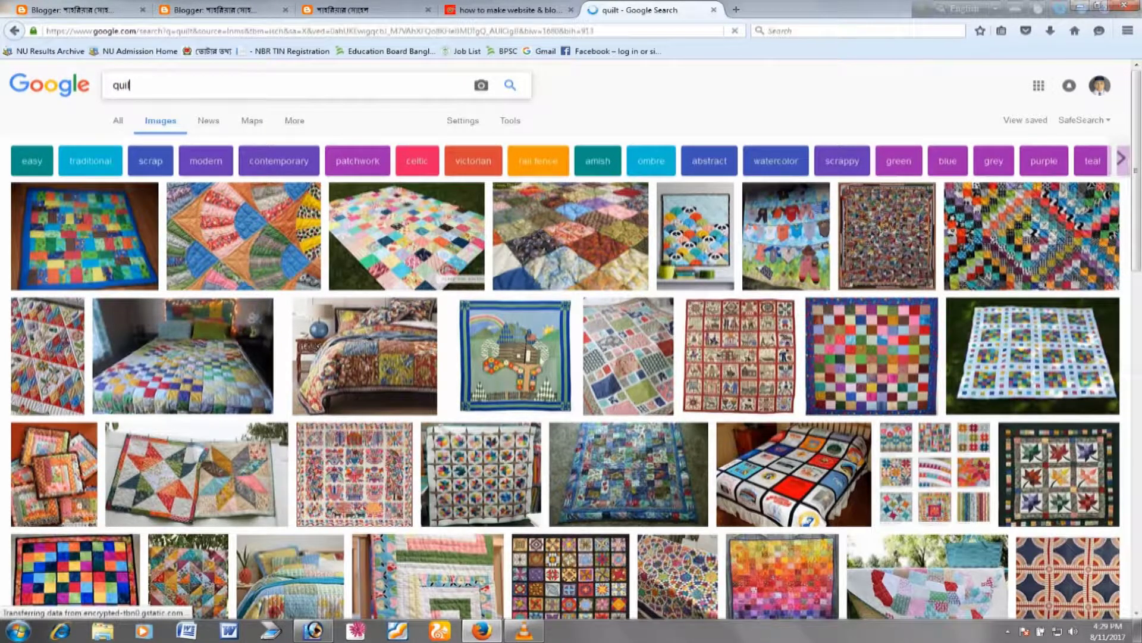
key("BackSpace")
key("BackSpace")
type("elt")
key("Return")
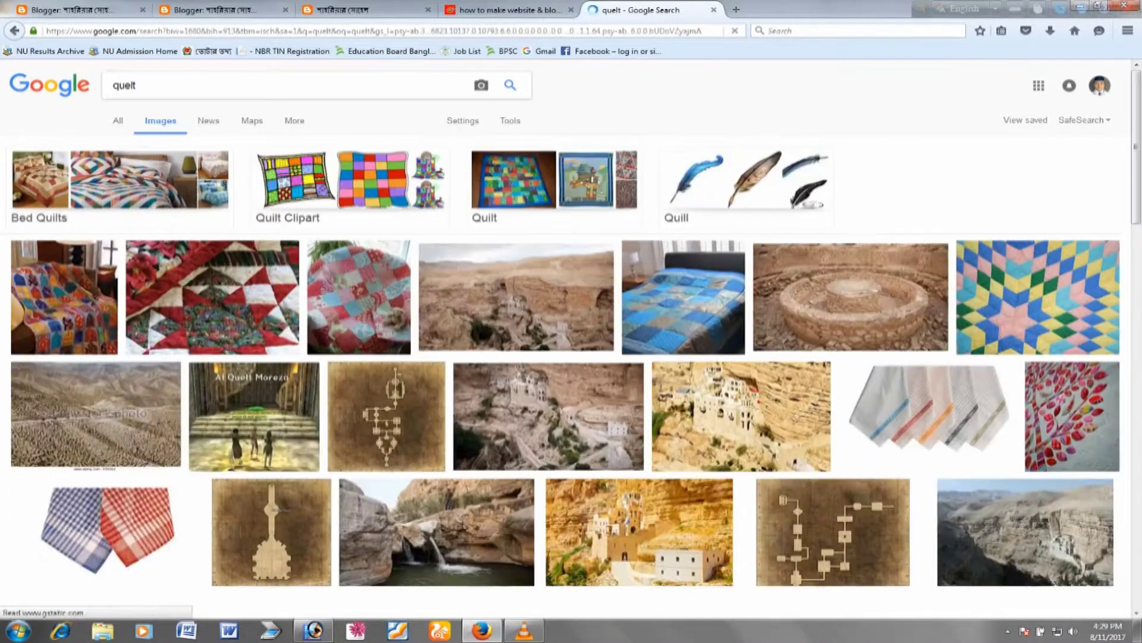
left_click(746, 184)
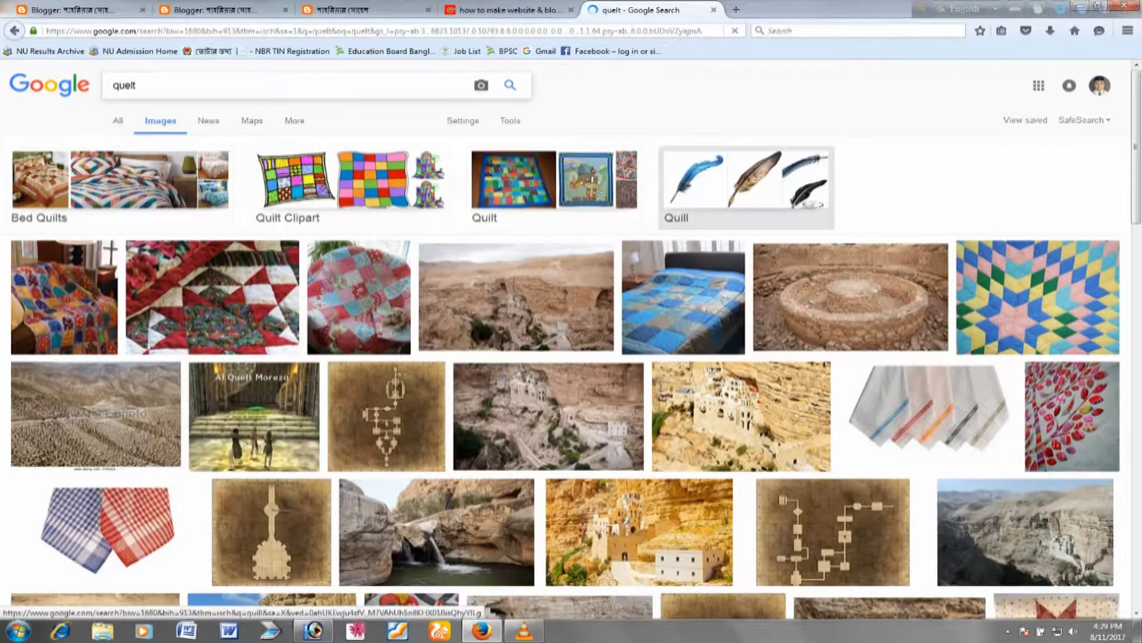
Scroll the quill results and open the light-blue feather image in a new tab
scroll(571, 333, "down", 3)
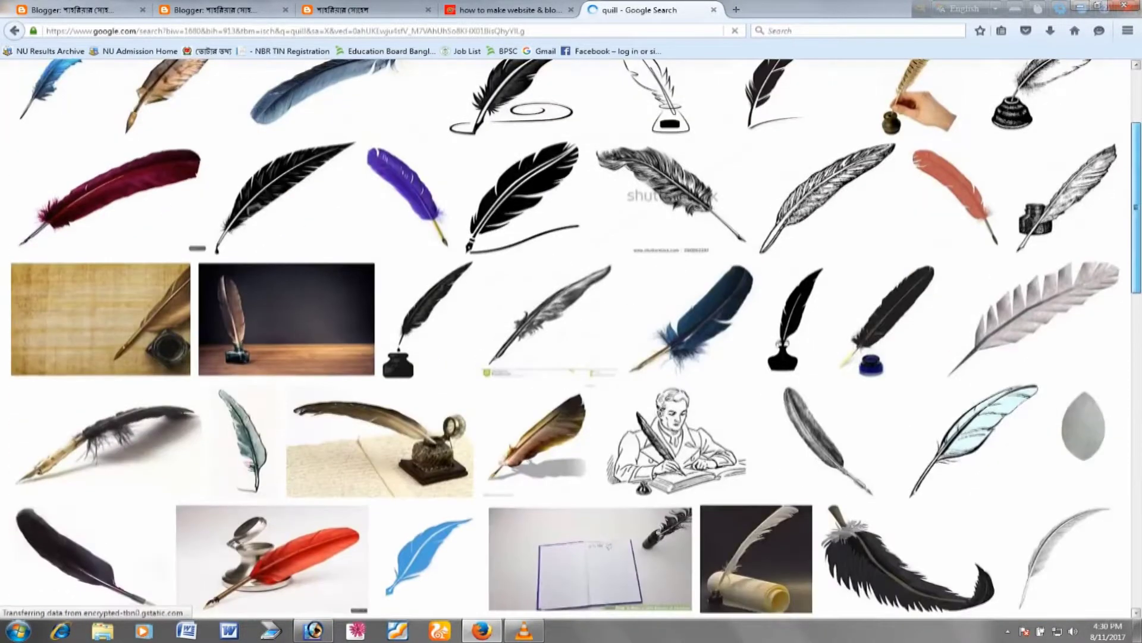
scroll(572, 333, "down", 3)
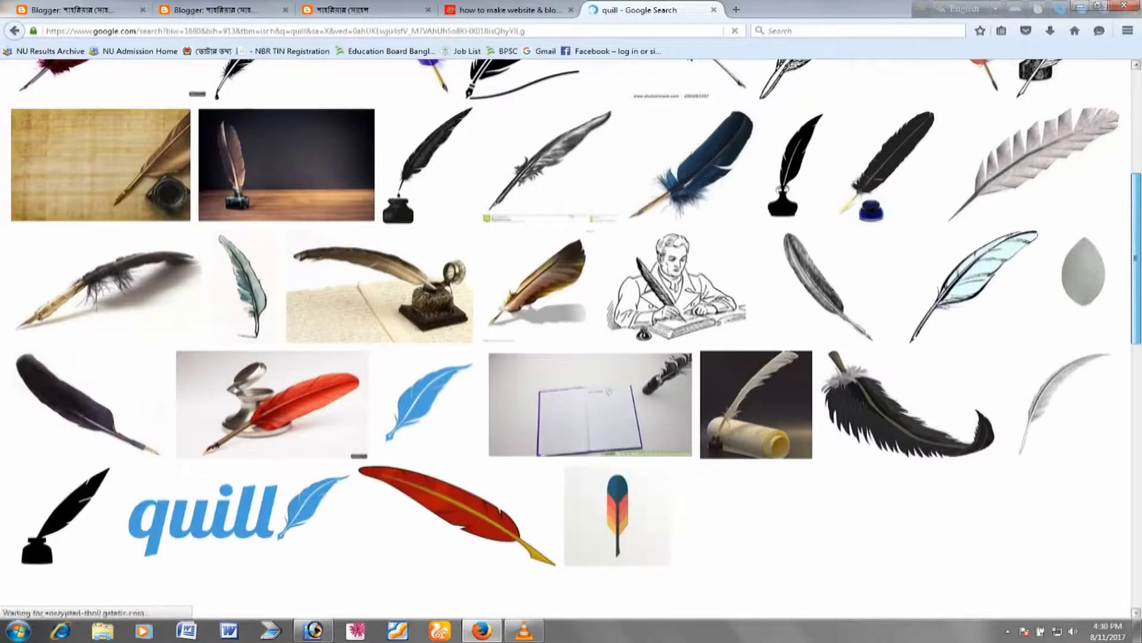
scroll(571, 333, "down", 1)
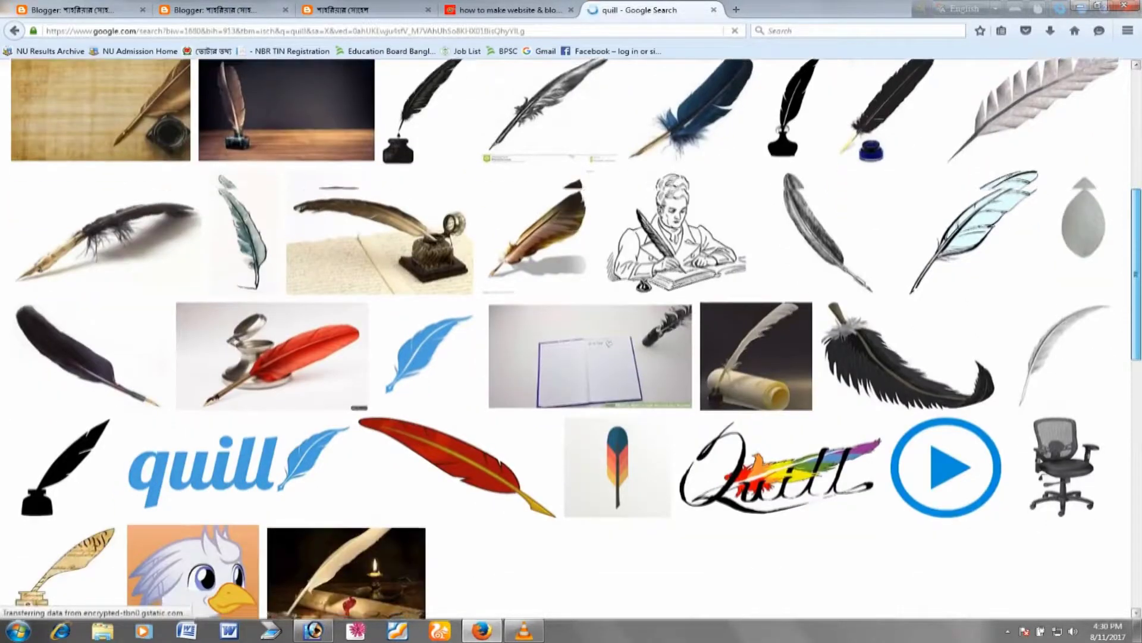
scroll(572, 333, "down", 3)
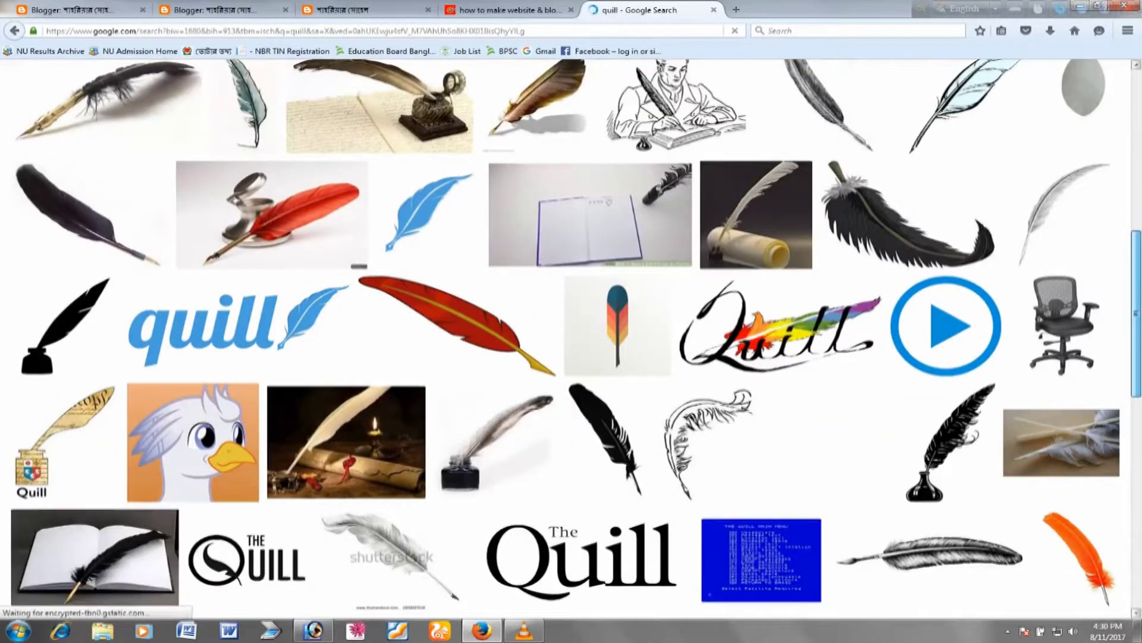
scroll(429, 190, "down", 1)
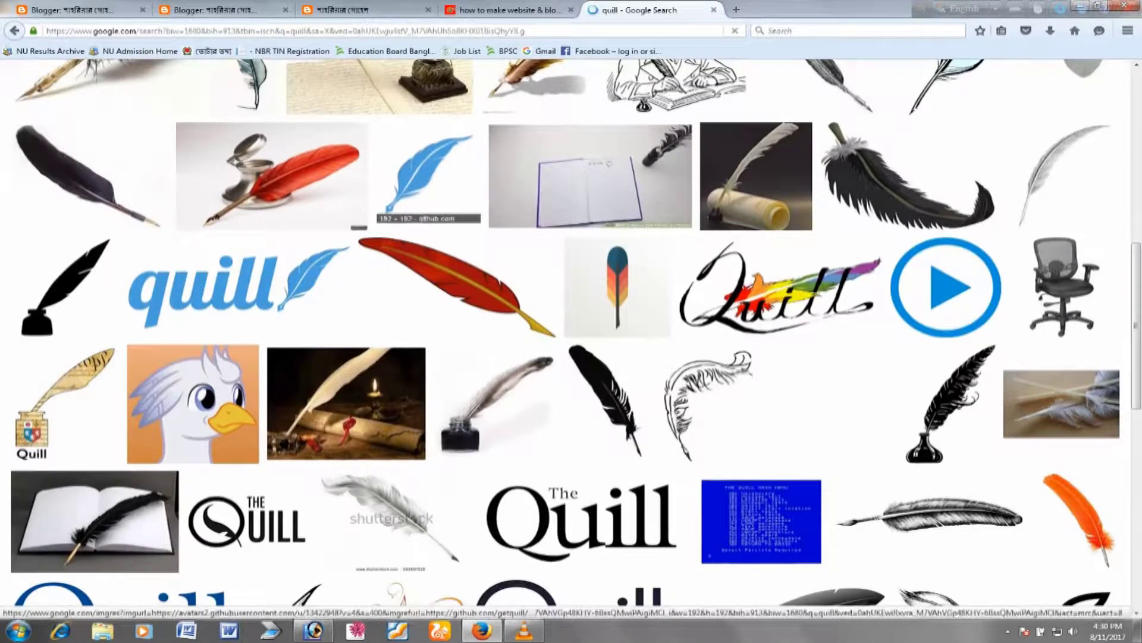
right_click(376, 187)
left_click(405, 194)
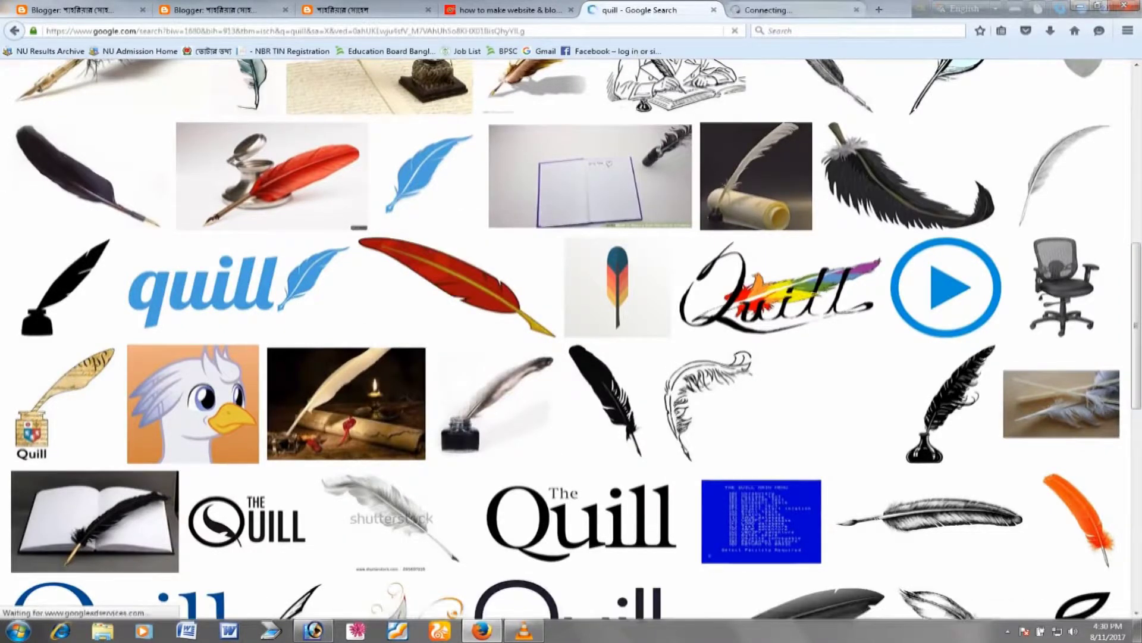
key("ctrl+Tab")
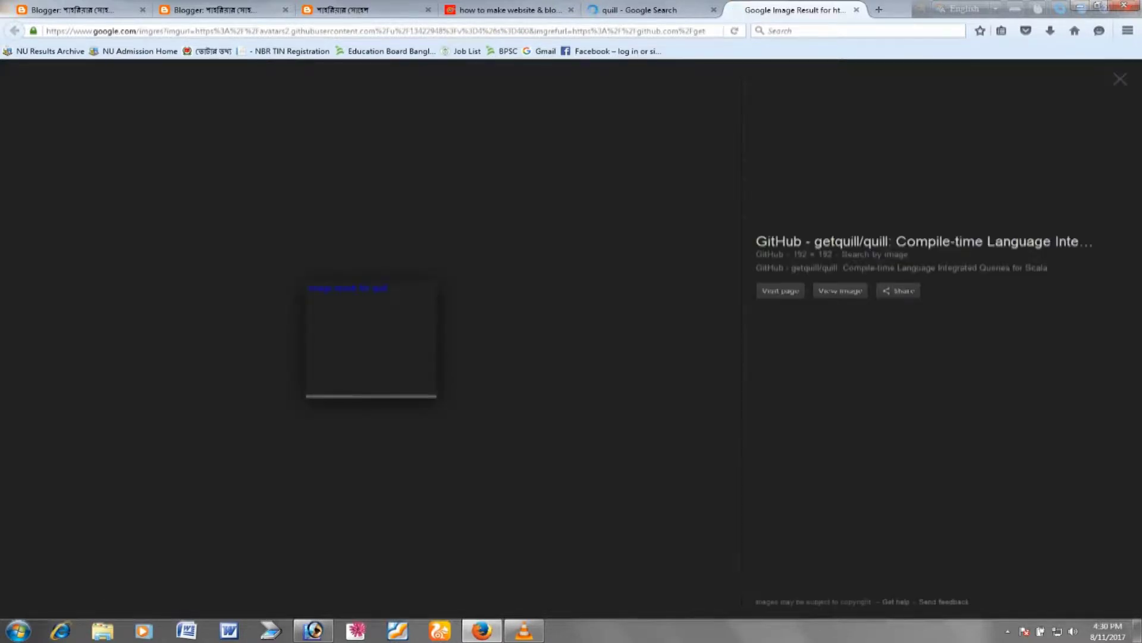
Save the full-size blue feather PNG under its default name, then return to the quill results
left_click(893, 241)
key("ctrl+shift+Tab")
key("ctrl+w")
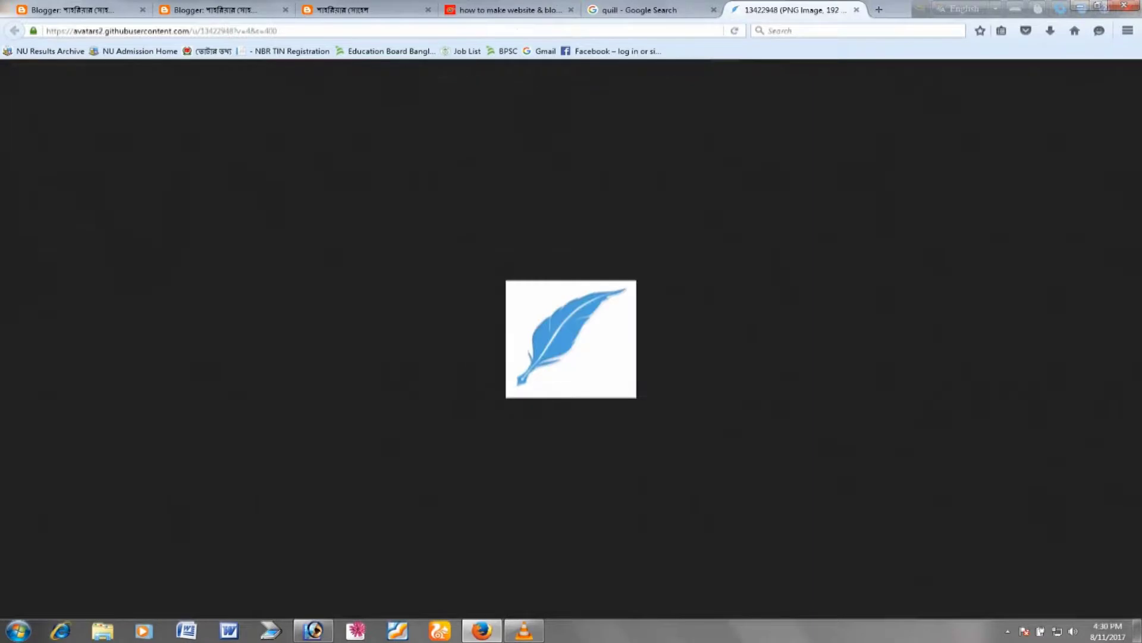
right_click(576, 333)
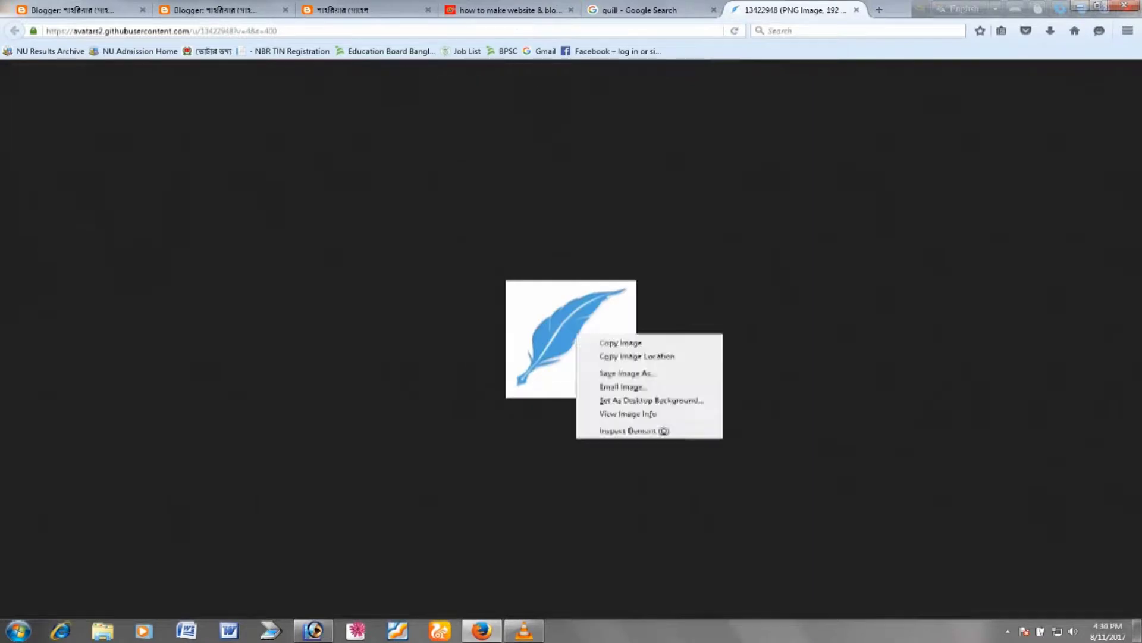
left_click(626, 373)
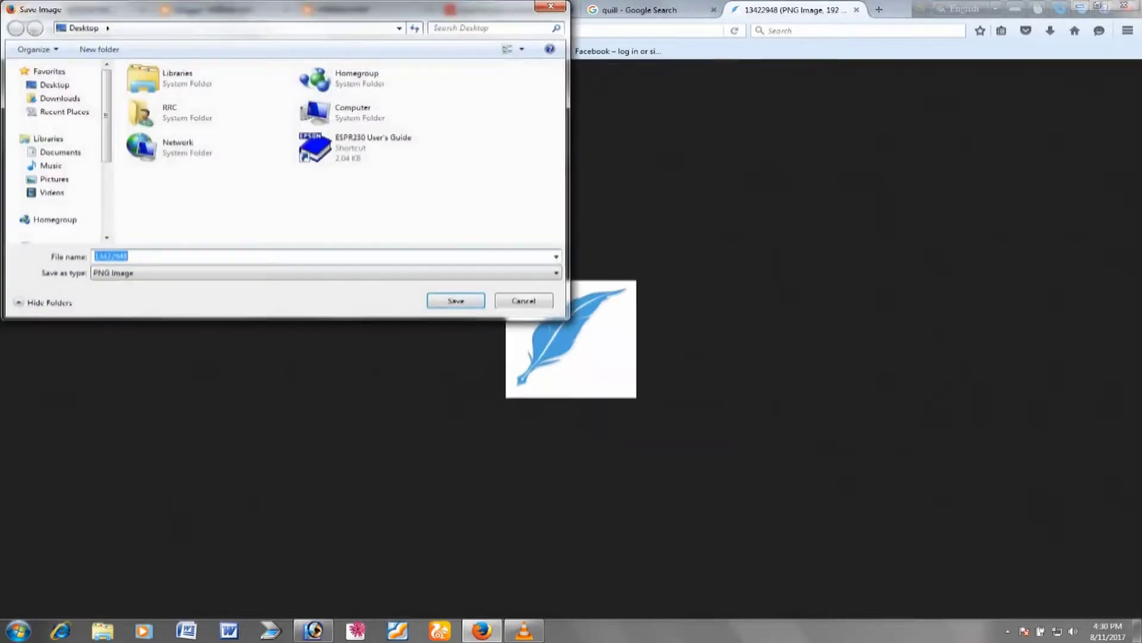
key("Return")
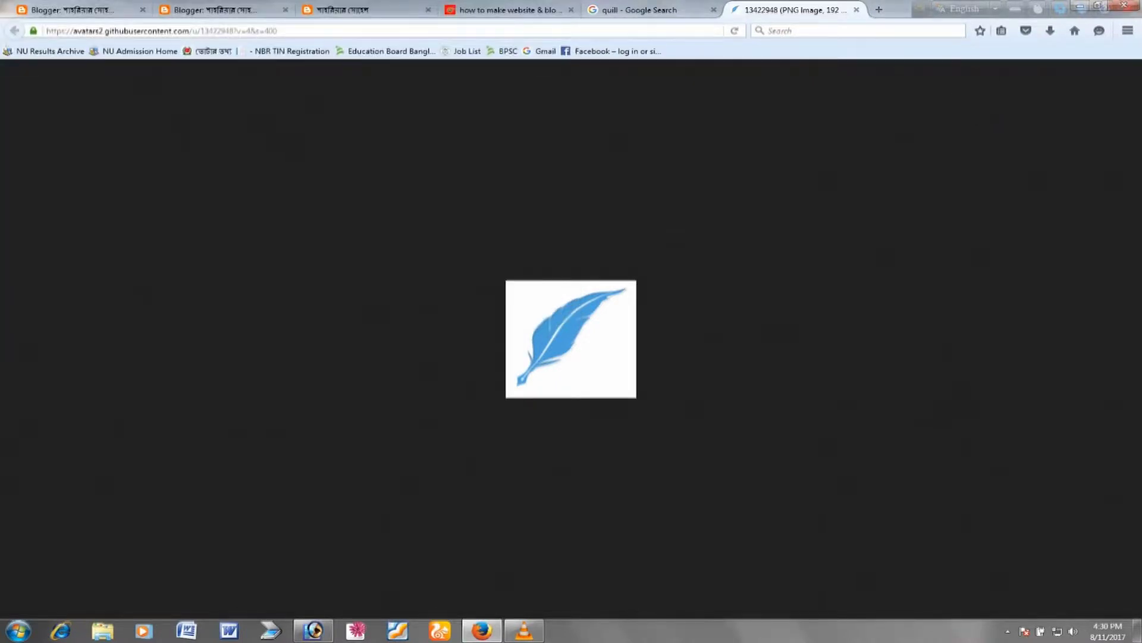
key("ctrl+shift+Tab")
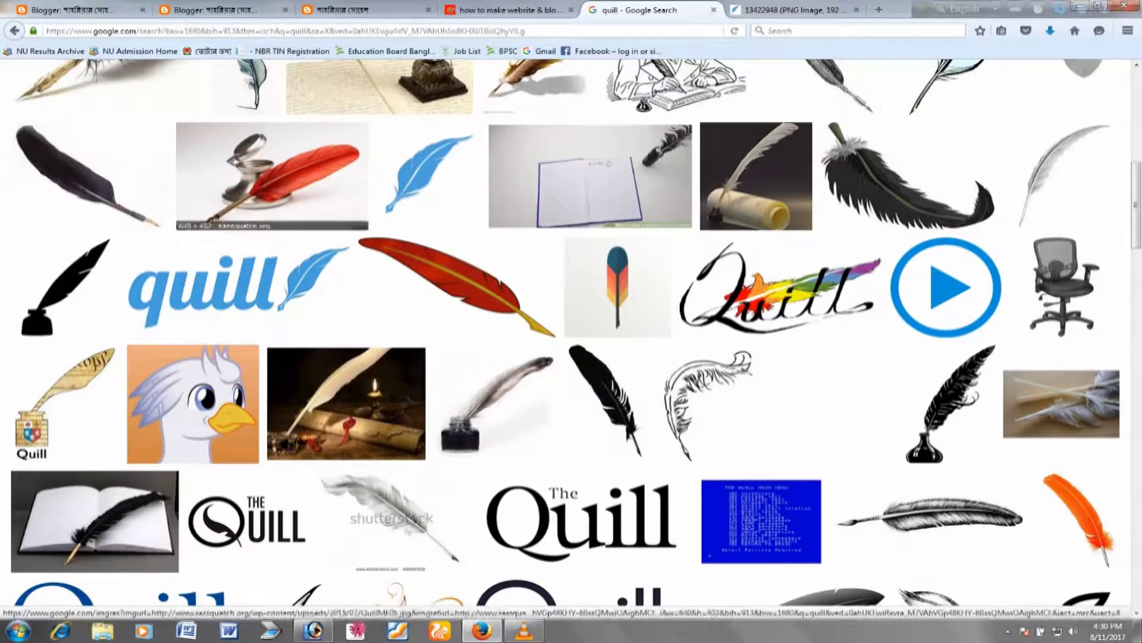
Open the red quill image's source page in a new tab
right_click(263, 187)
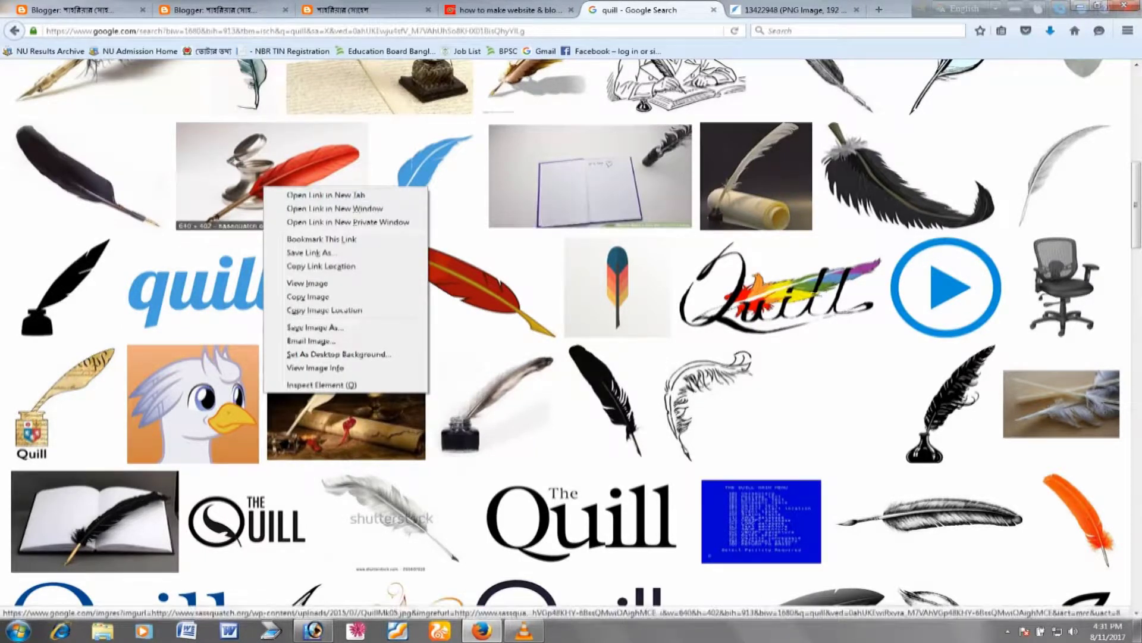
left_click(326, 195)
left_click(640, 9)
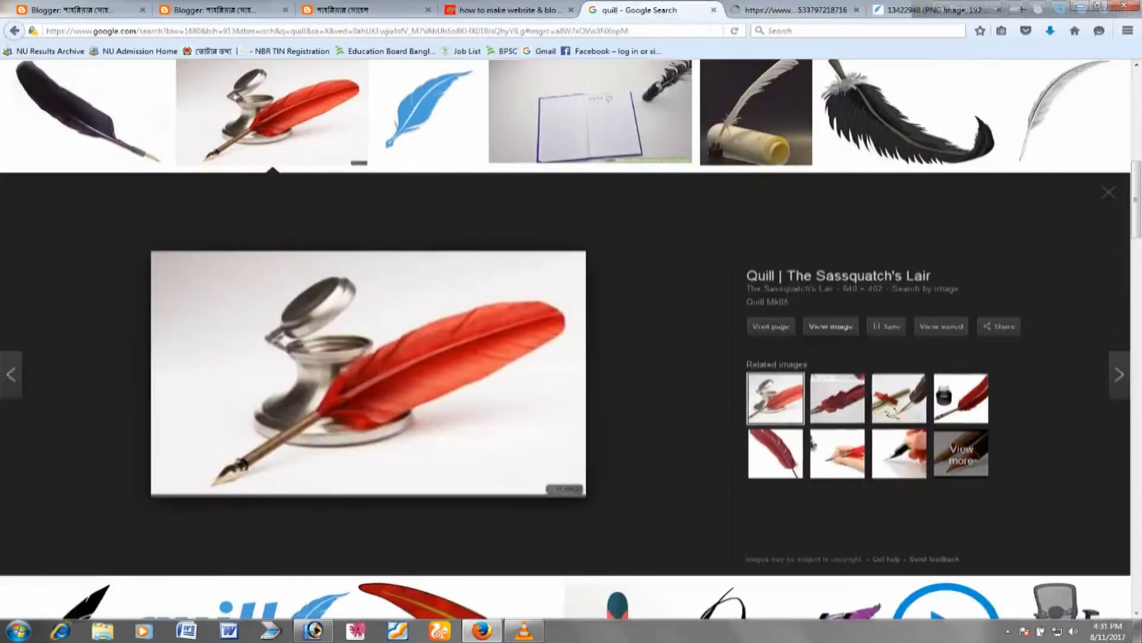
left_click(899, 453)
Close the saved feather image tab and return to the Photoshop title document
key("ctrl+Tab")
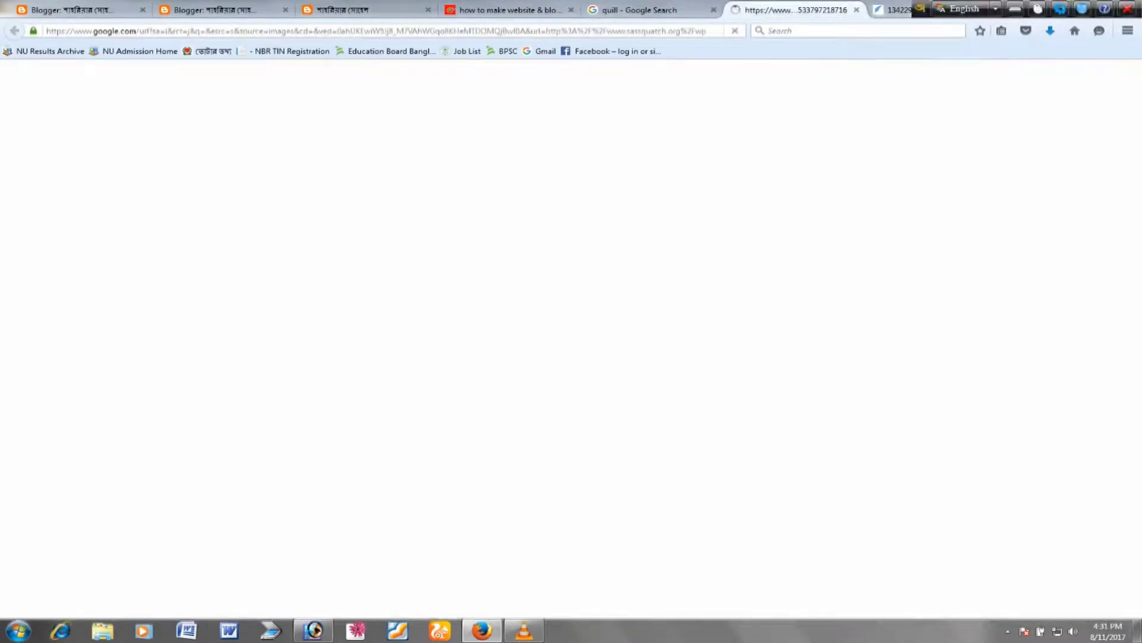
key("ctrl+Tab")
key("ctrl+w")
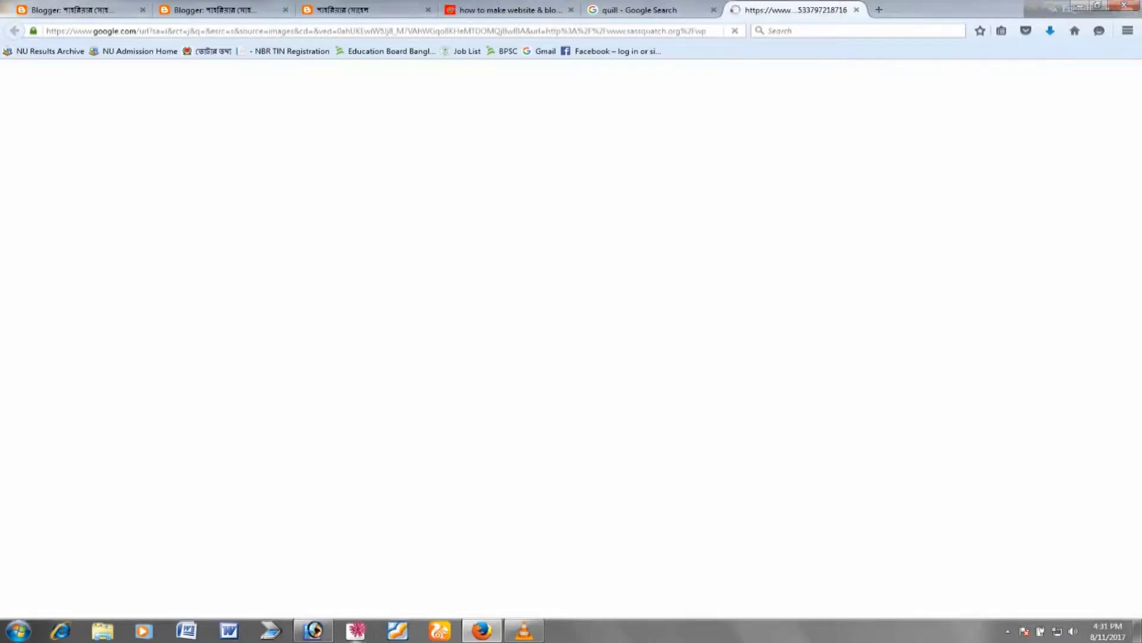
left_click(314, 631)
Colour the whole পথিক পত্রিকা title red (FF0000)
key("t")
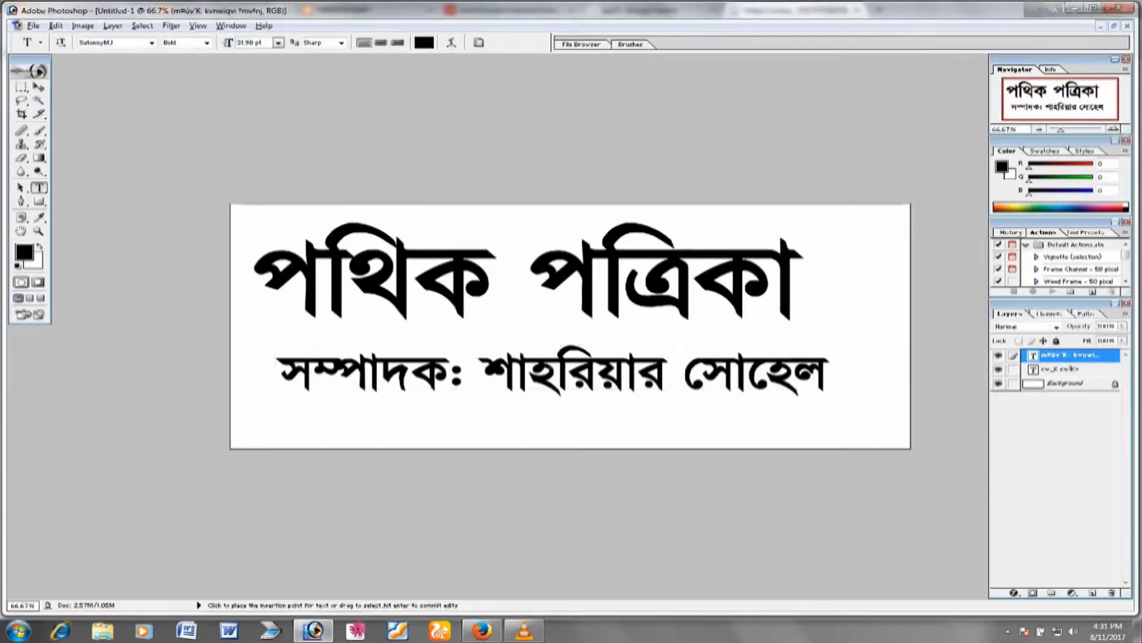
left_click(492, 285)
key("ctrl+a")
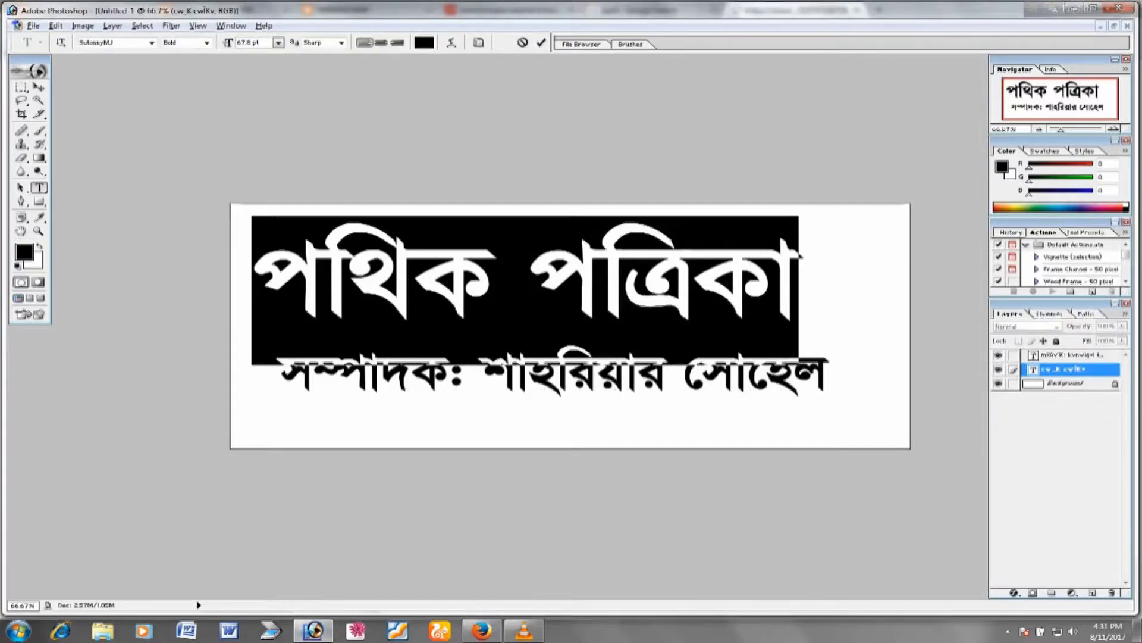
left_click(424, 42)
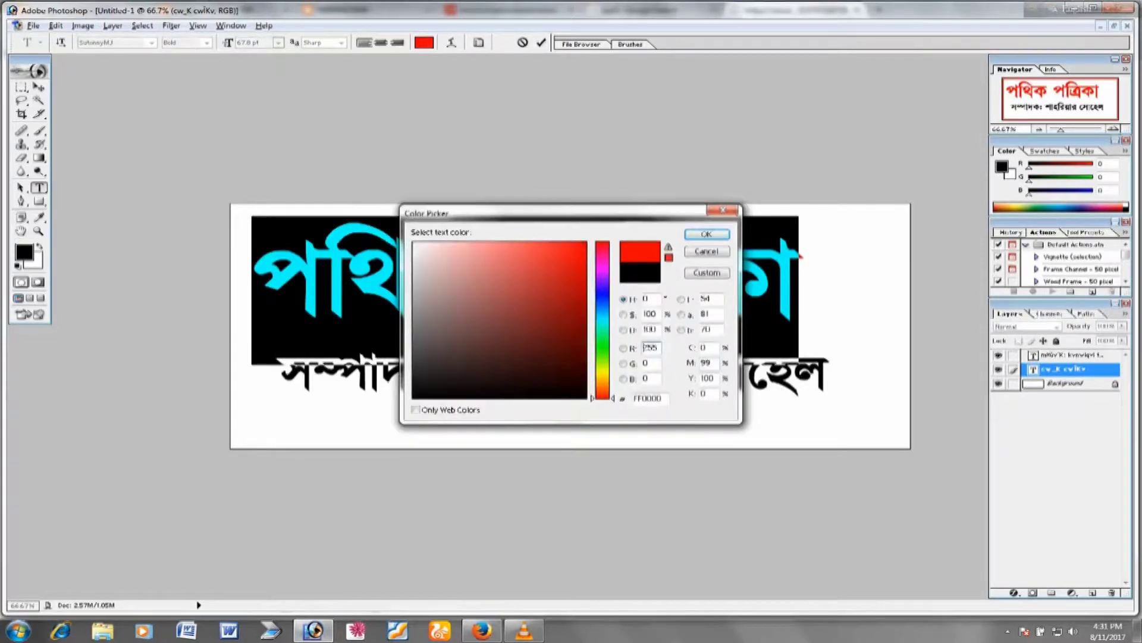
key("Return")
left_click(39, 86)
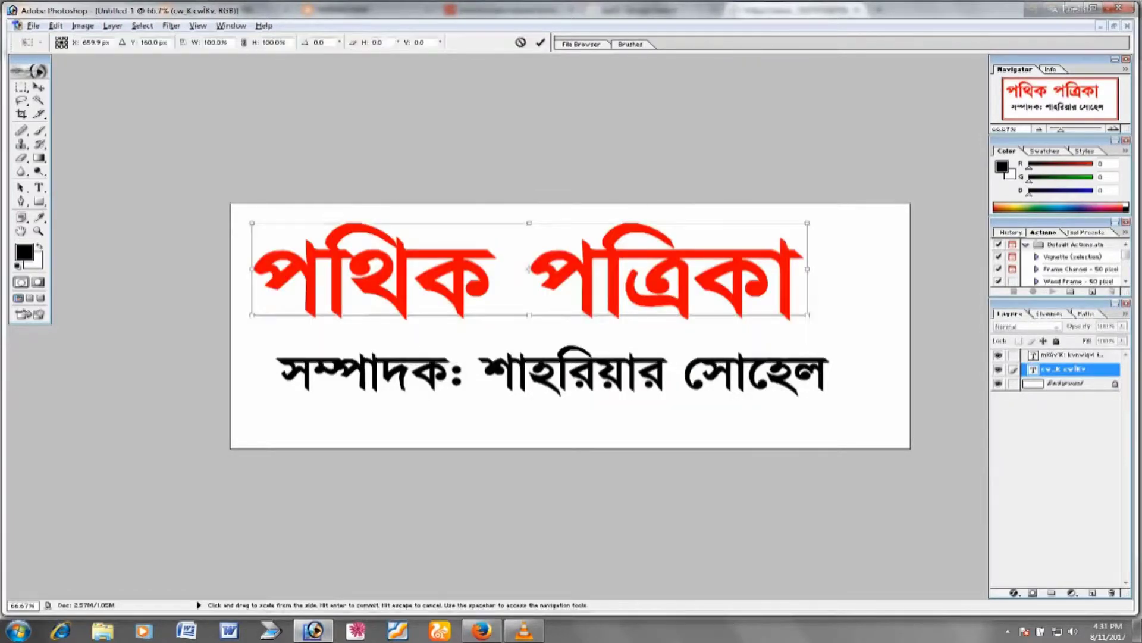
Nudge the subtitle line left and lower, then go back to Firefox's quill results
left_click_drag(572, 372, 544, 381)
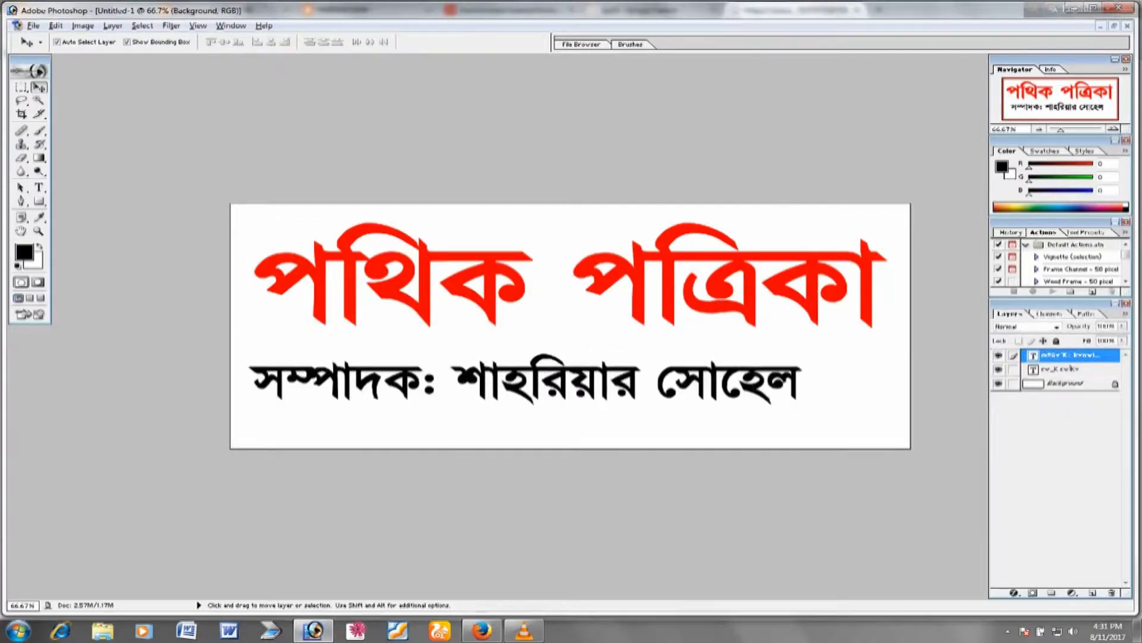
key("Right")
key("Right")
key("Right")
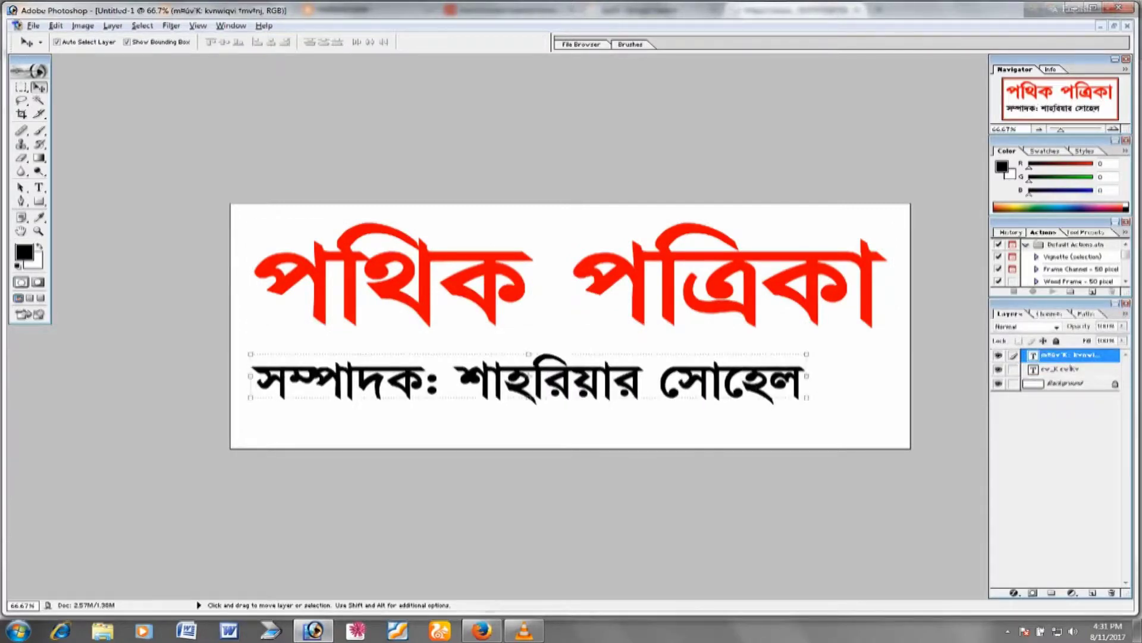
key("Down")
key("Down")
key("Down")
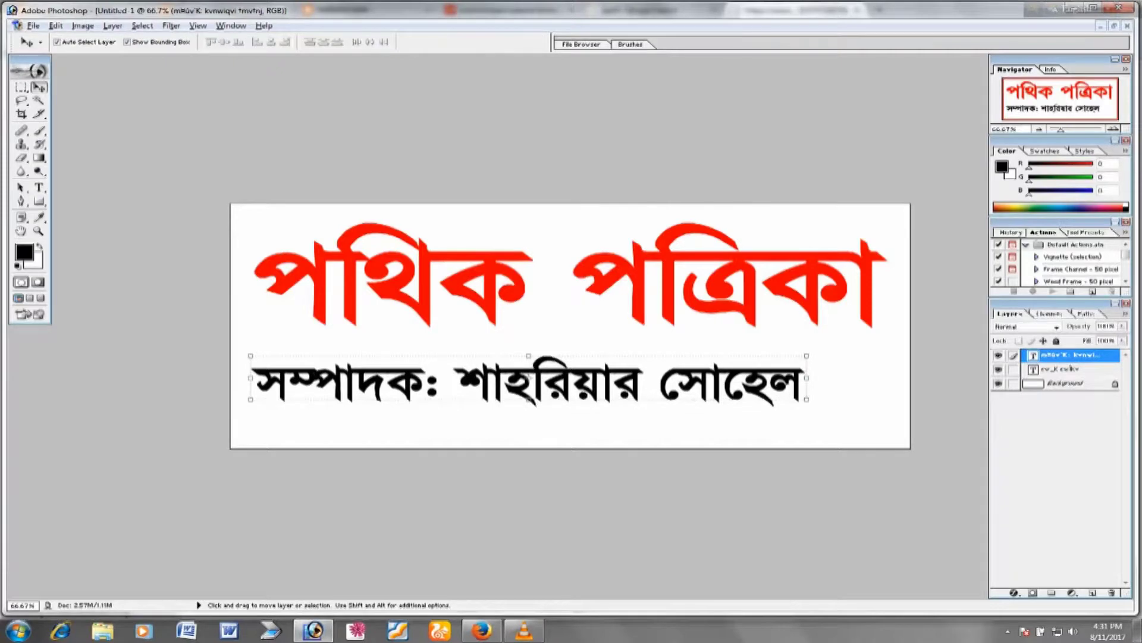
left_click(482, 631)
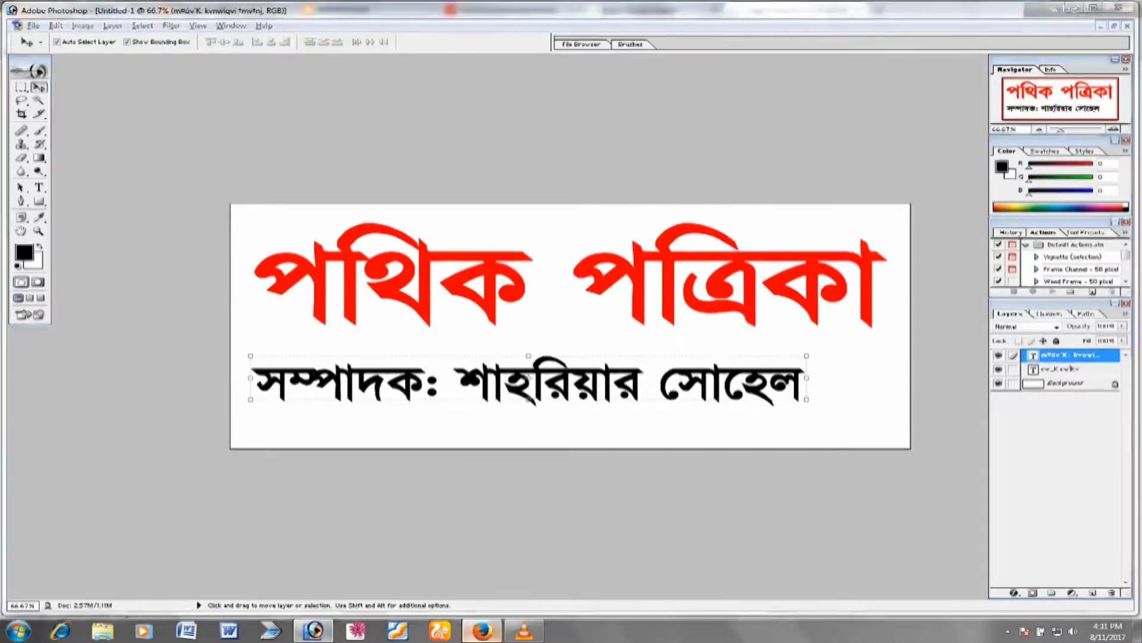
key("ctrl+Page_Up")
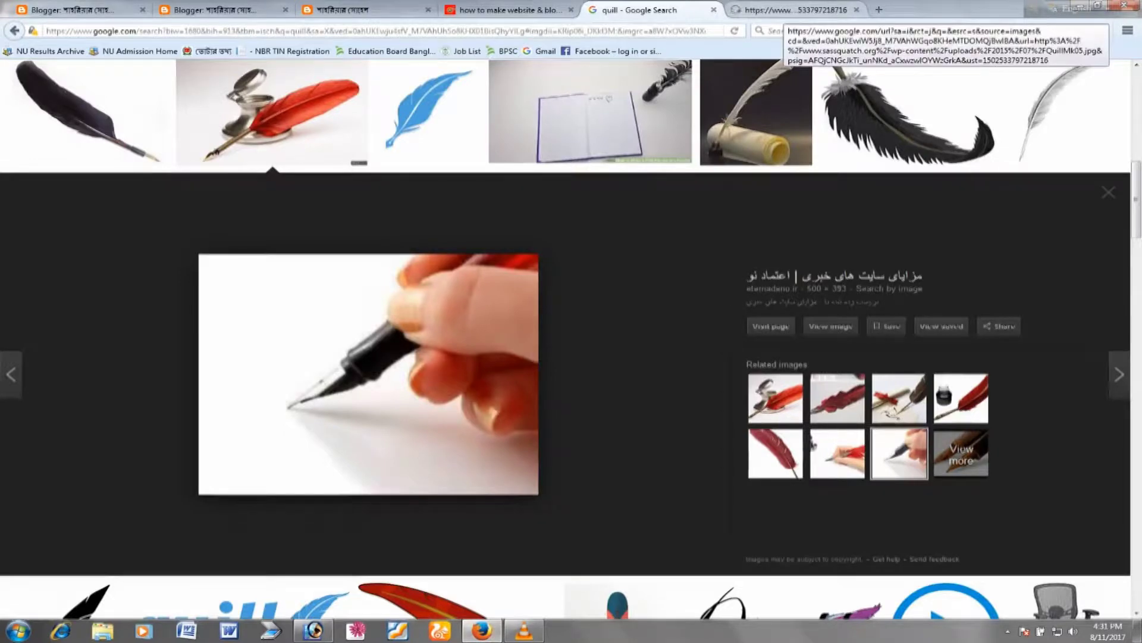
Flip between the Firefox quill image tabs, then go back to the Photoshop banner
key("ctrl+Page_Down")
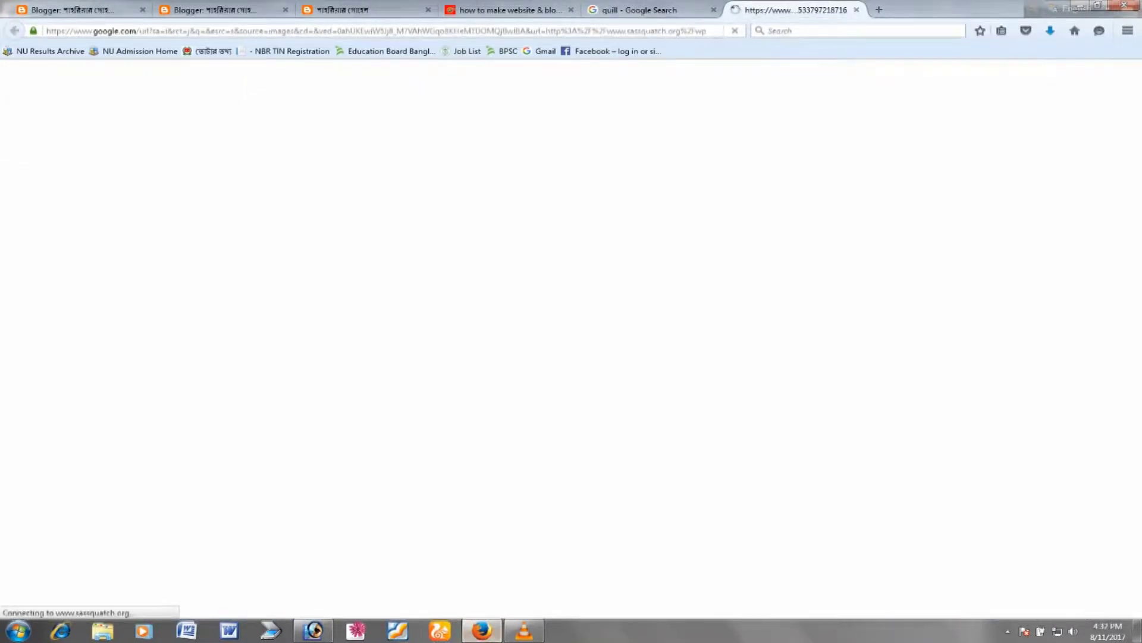
key("ctrl+Page_Up")
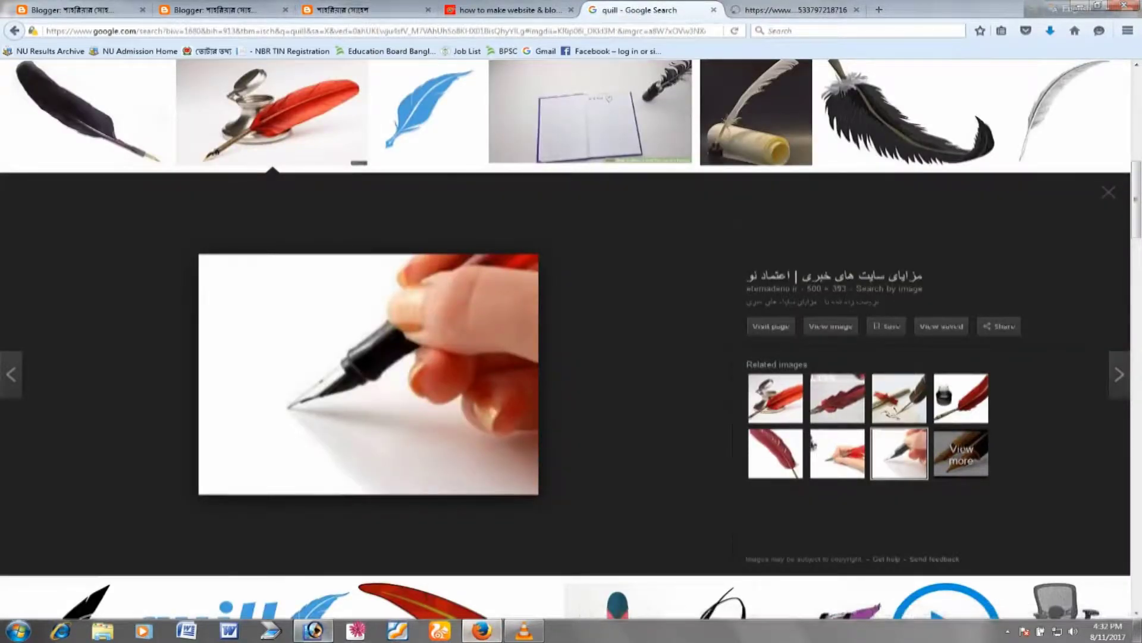
key("alt+Tab")
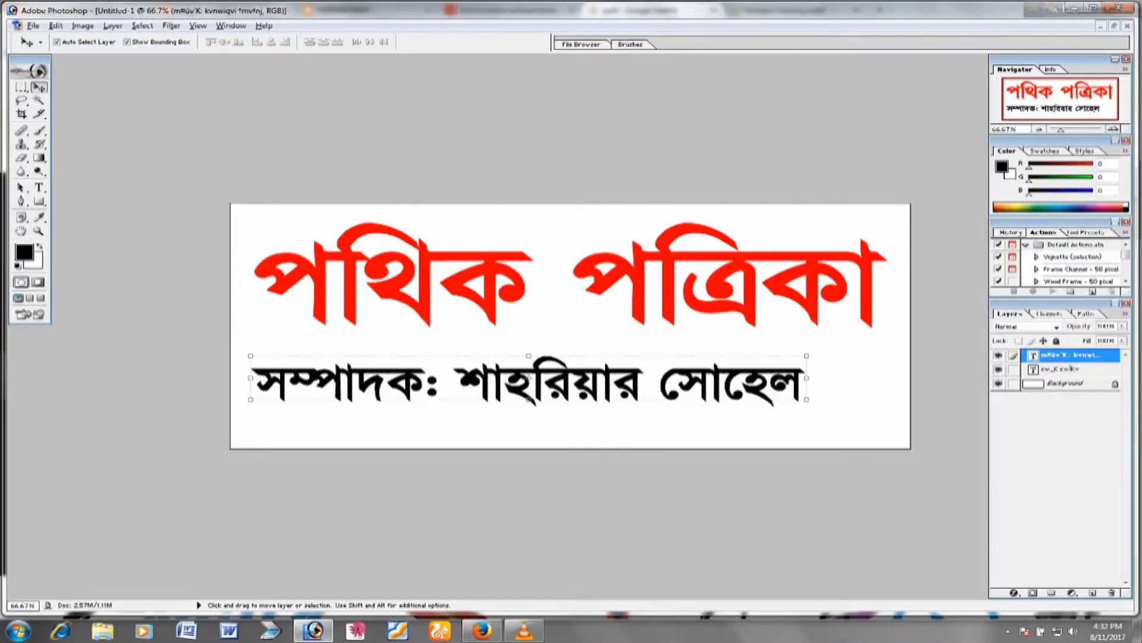
Fill the Background layer with a straight left-to-right dark-grey-to-white gradient behind the title
key("alt+shift+bracketleft")
key("g")
key("shift")
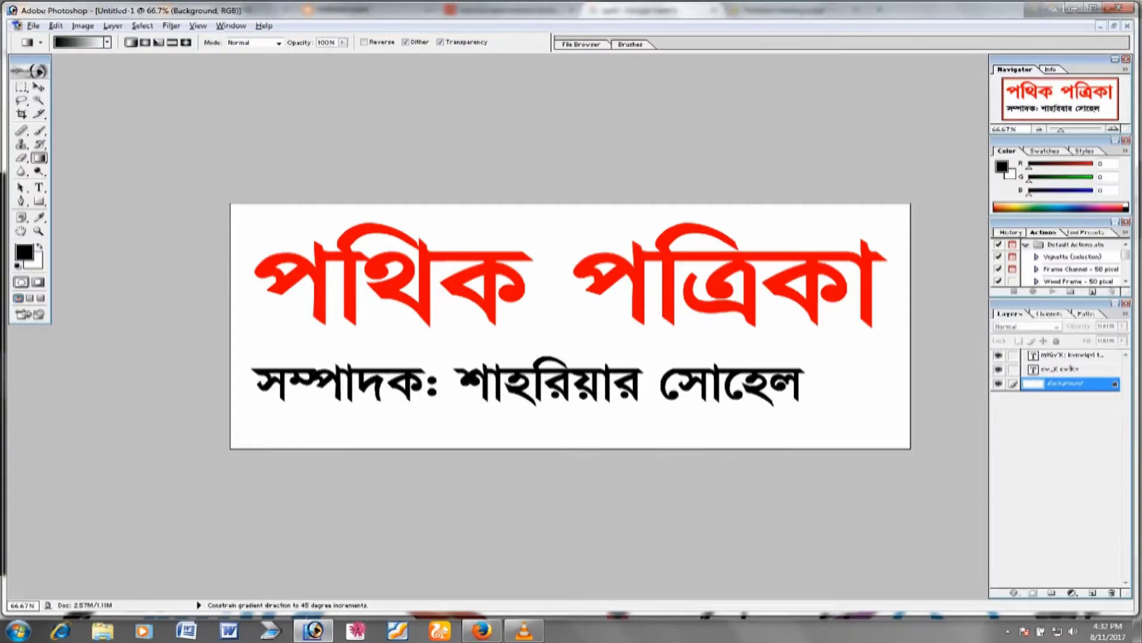
left_click_drag(232, 337, 789, 337)
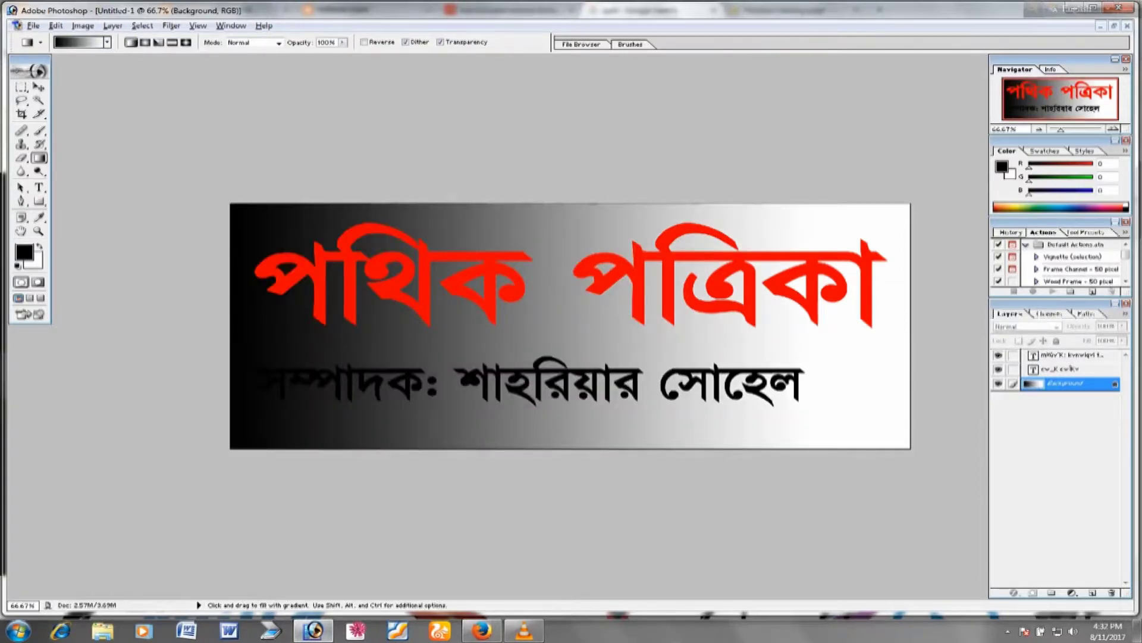
left_click_drag(95, 337, 789, 337)
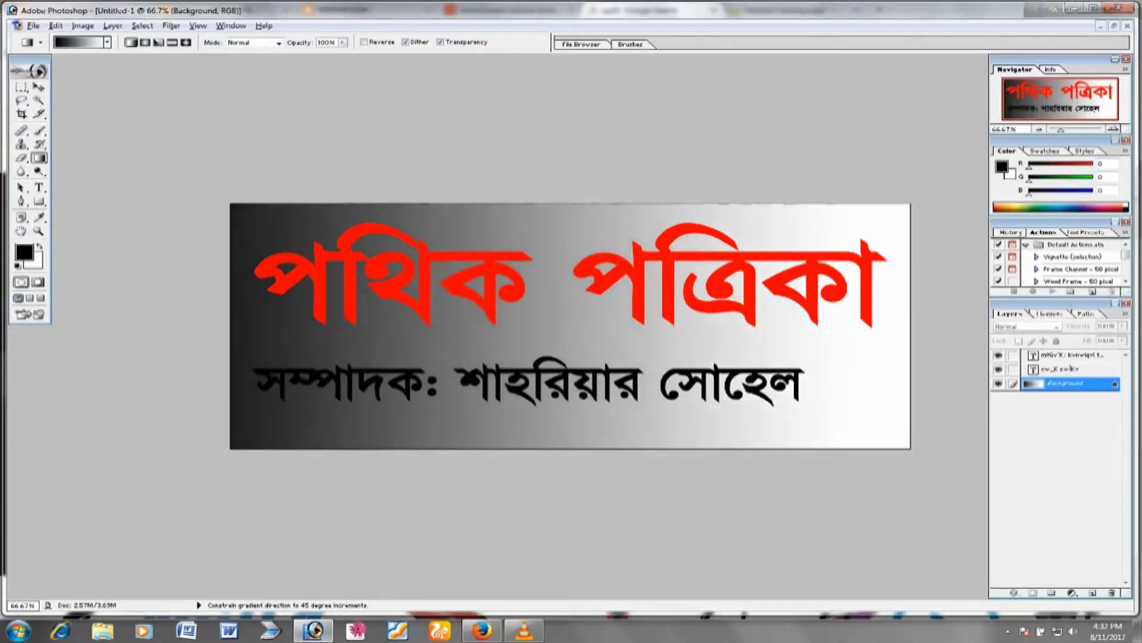
left_click_drag(54, 337, 667, 337)
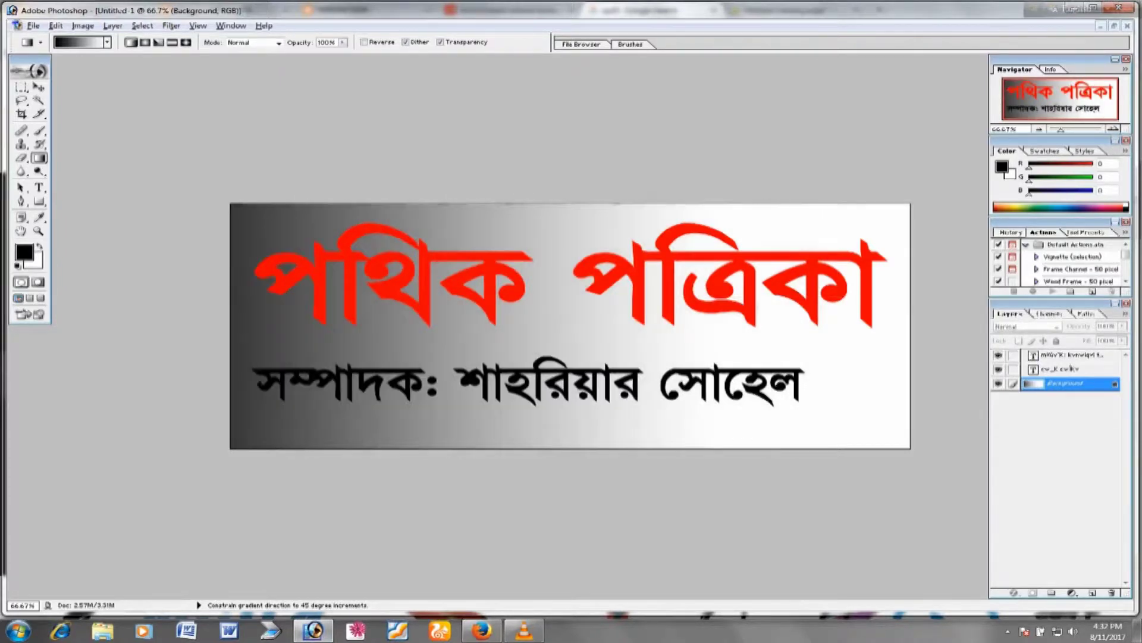
key("v")
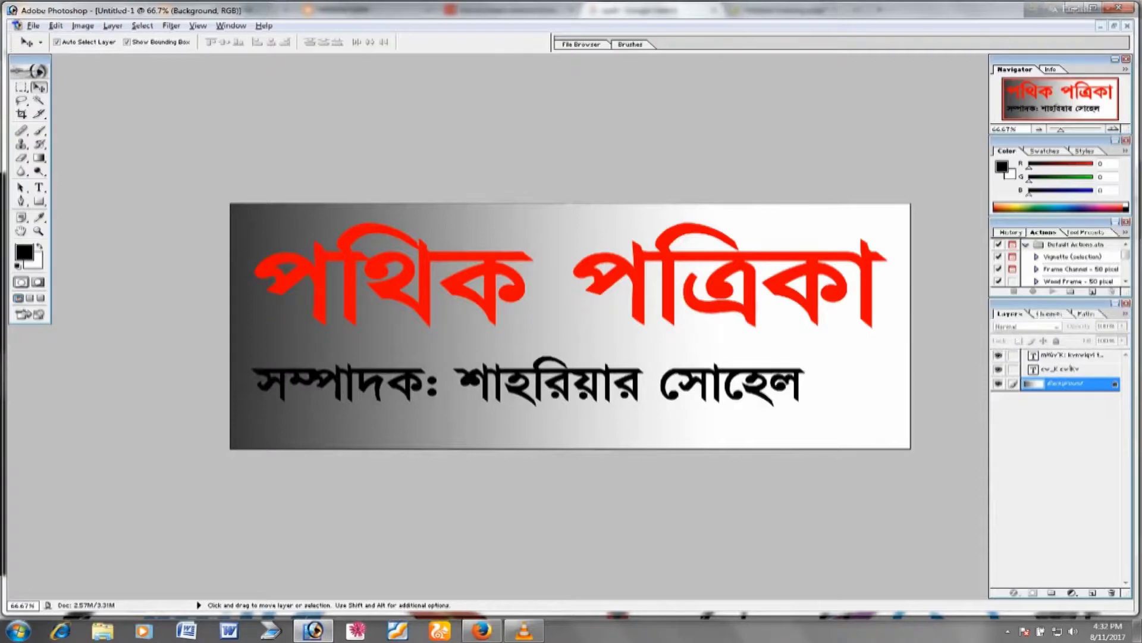
left_click(571, 272)
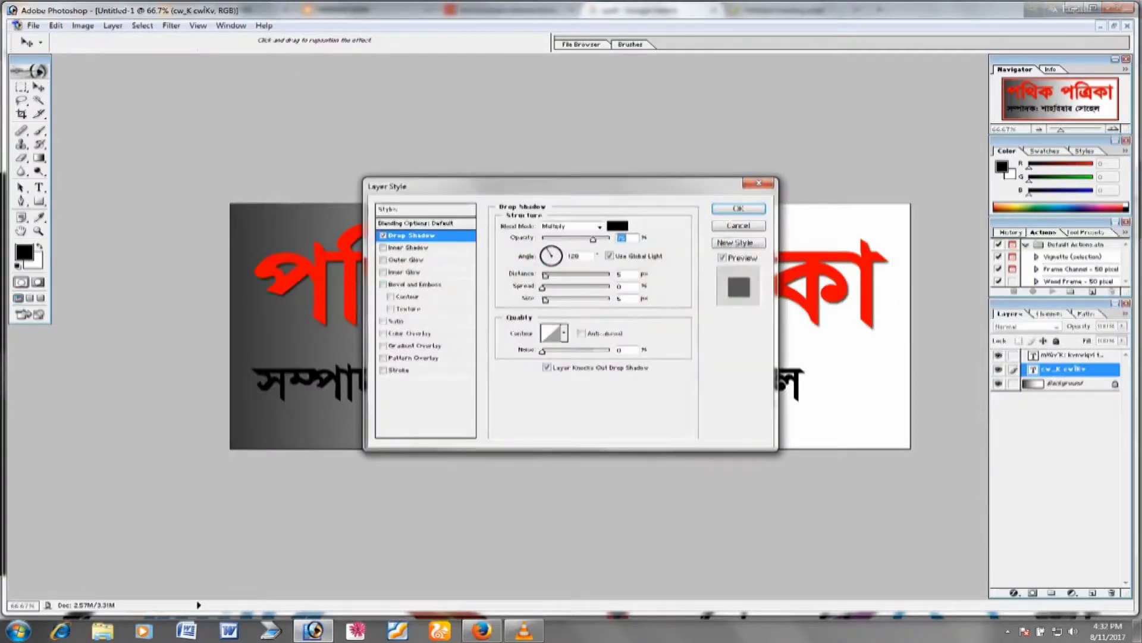
Give the title a drop shadow of distance 15 and a white stroke, and nudge the subtitle
key("Tab")
type("15")
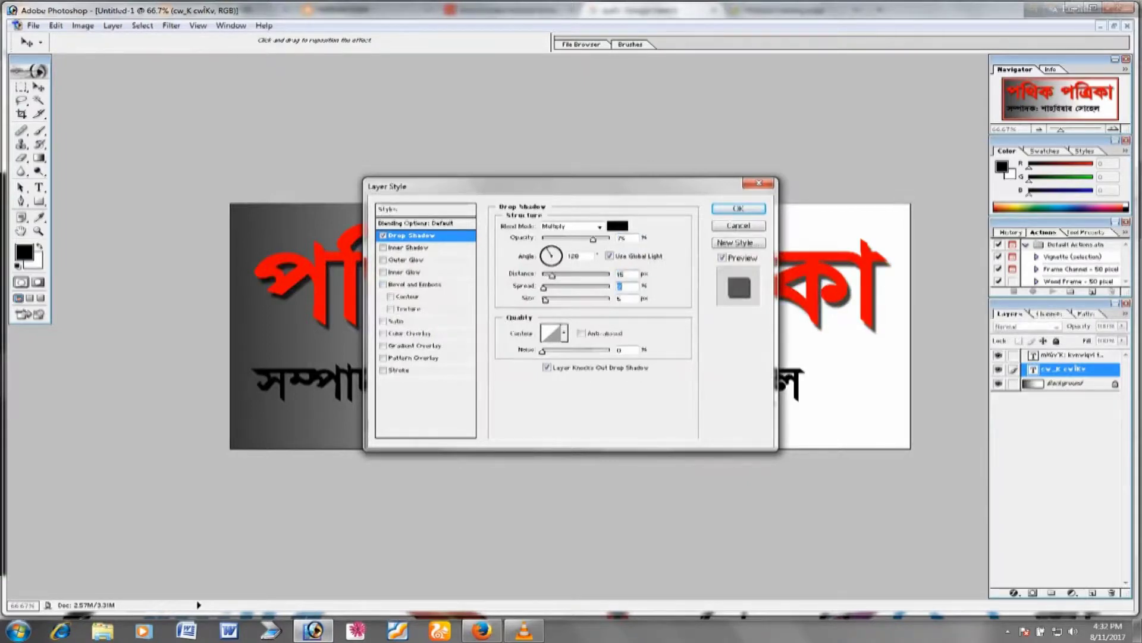
left_click(400, 370)
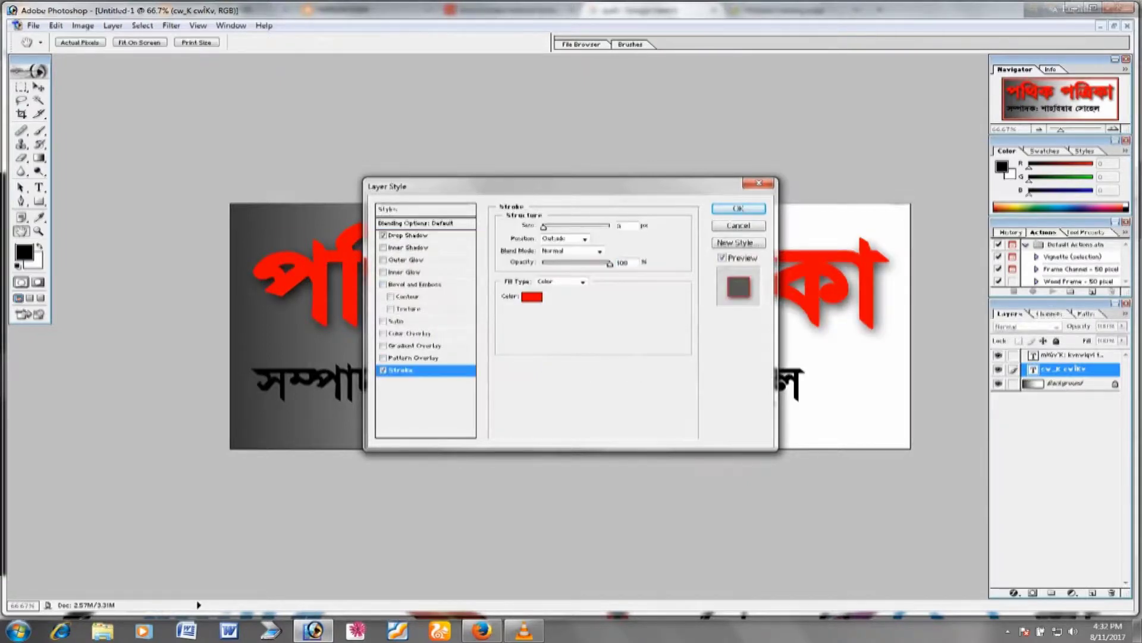
left_click(532, 297)
left_click(415, 243)
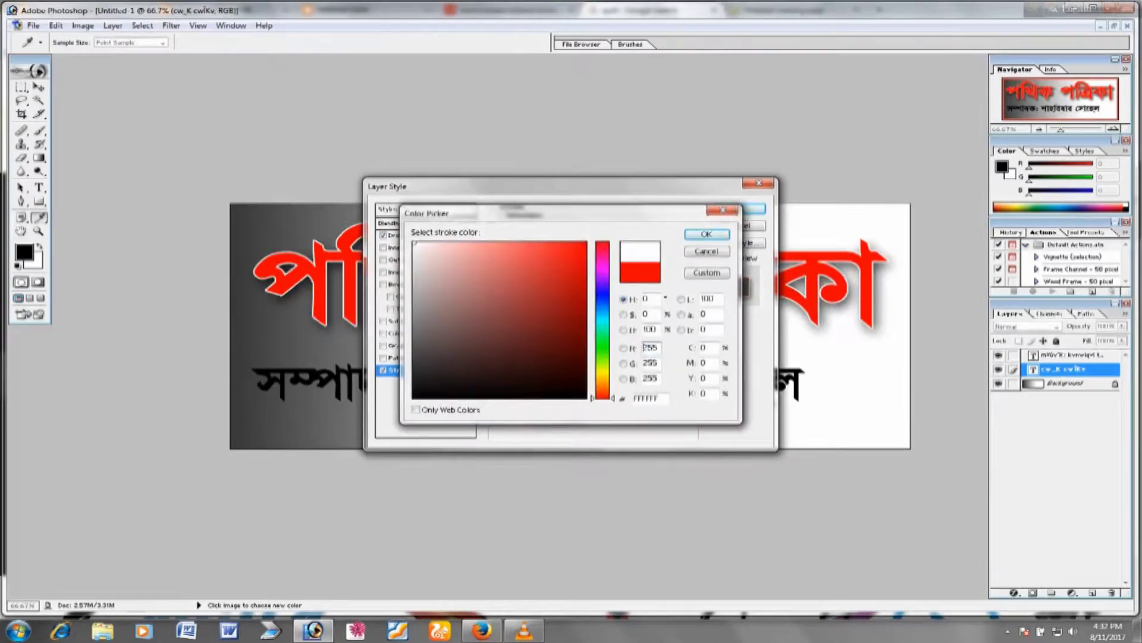
key("Return")
key("Return")
left_click_drag(530, 377, 537, 384)
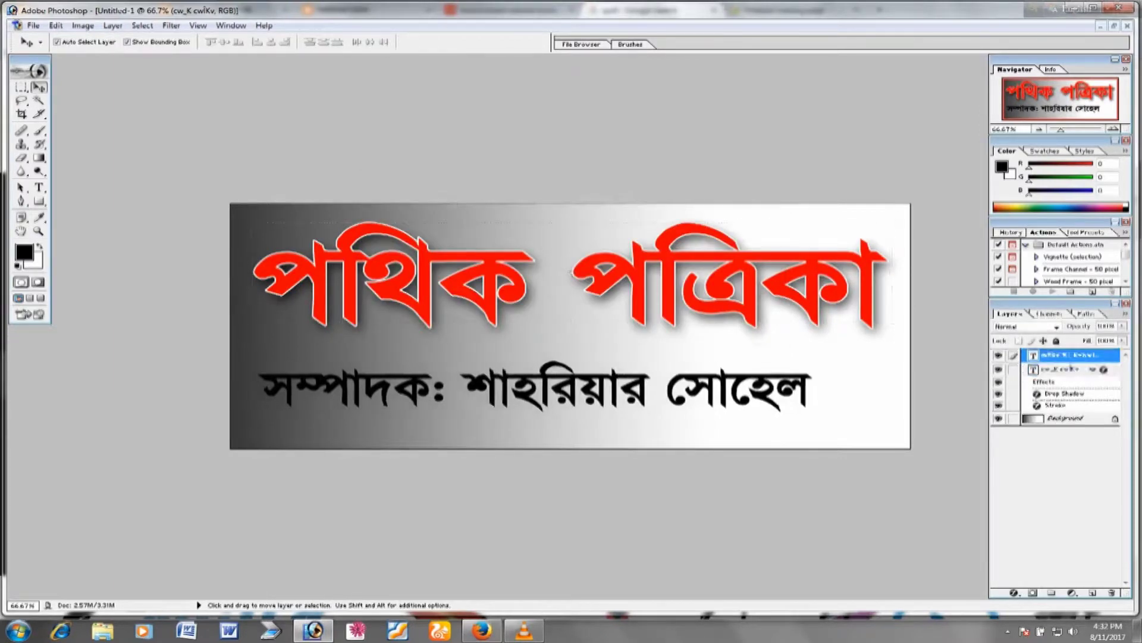
Fill a thin black strip between title and subtitle on a new Layer 1
key("m")
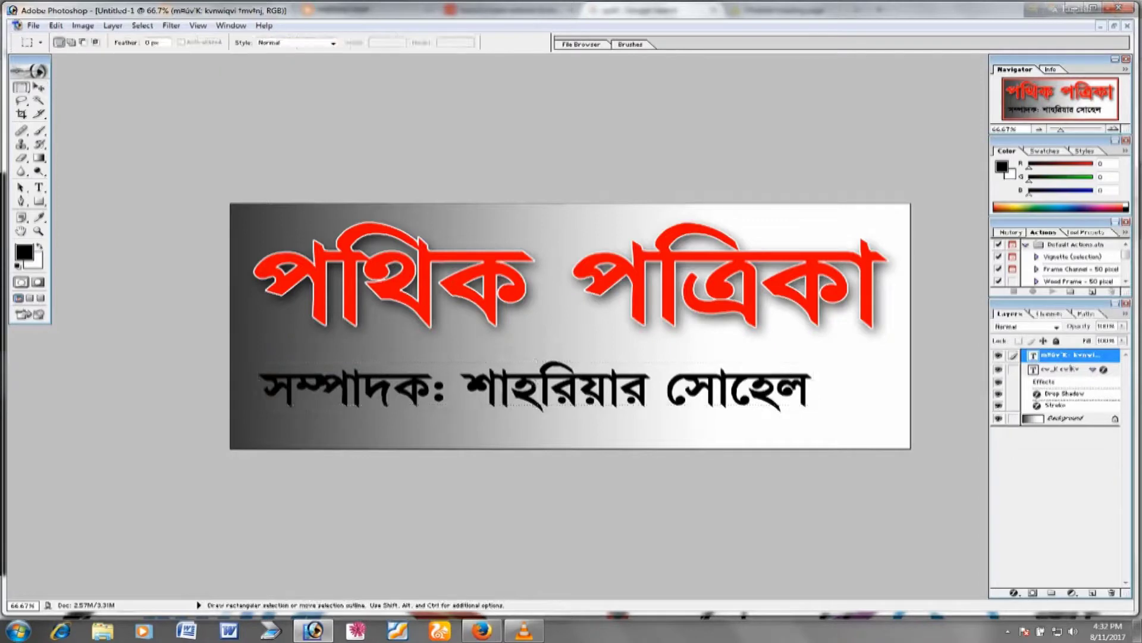
left_click_drag(230, 346, 773, 351)
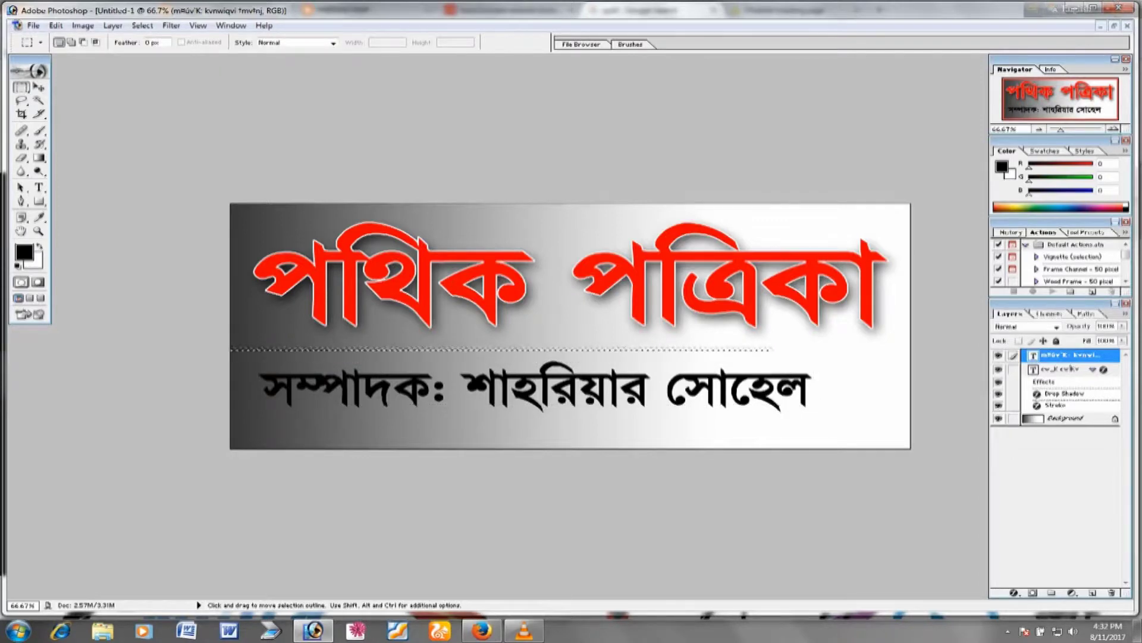
key("ctrl+shift+n")
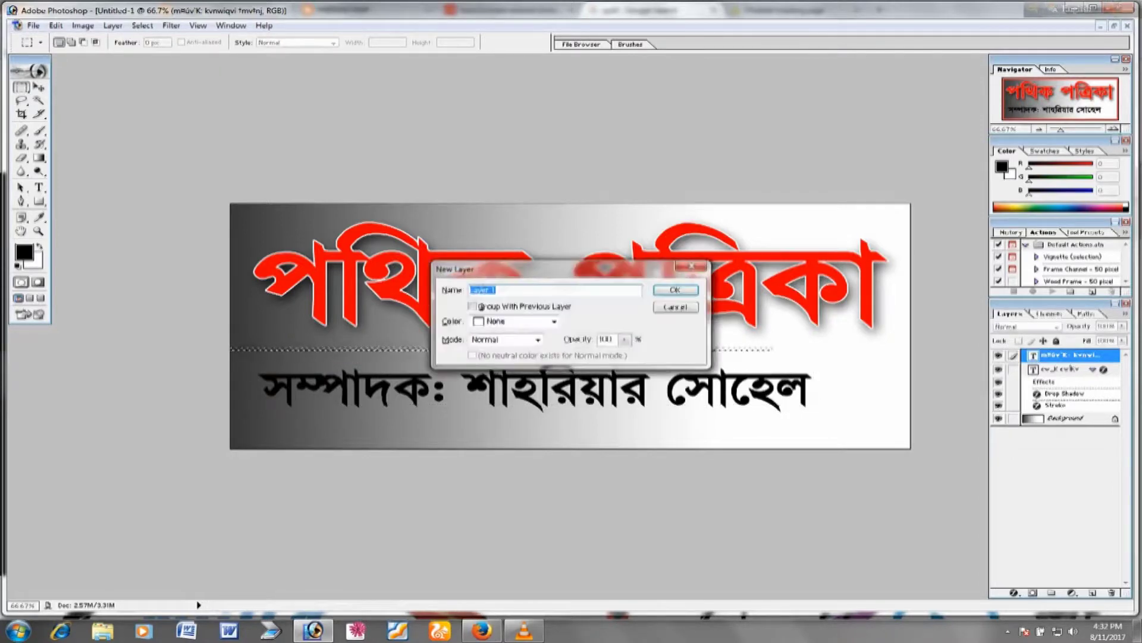
key("Return")
key("Tab")
key("Tab")
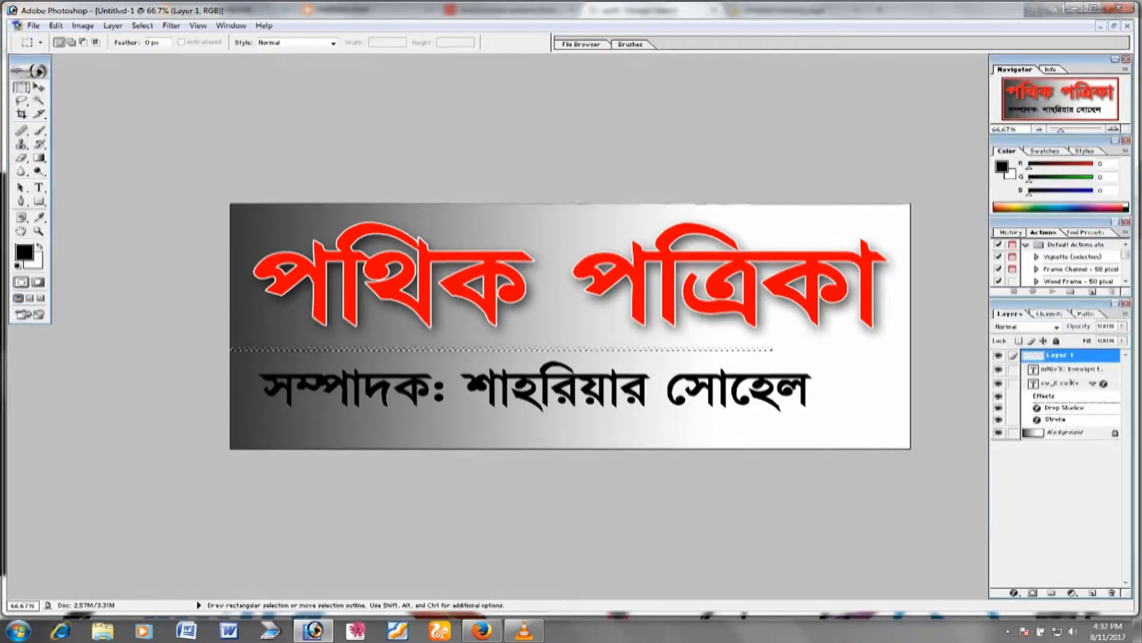
key("i")
left_click(31, 259)
key("Return")
key("m")
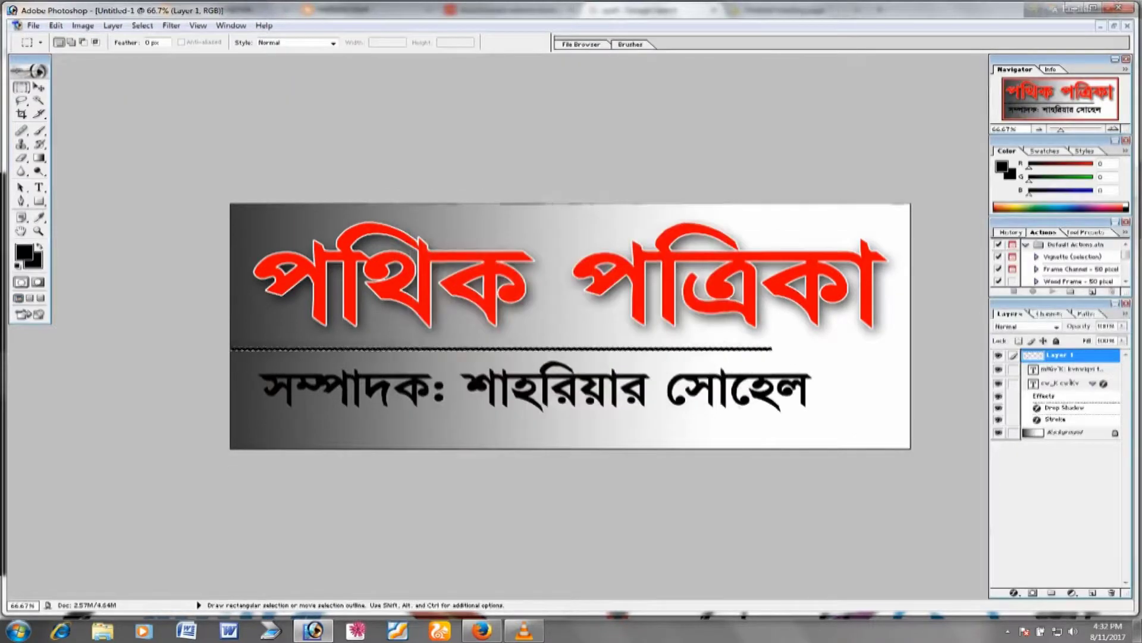
key("ctrl+BackSpace")
Add a filled black round dot at the line's right end and turn off Show Bounding Box
key("ctrl+plus")
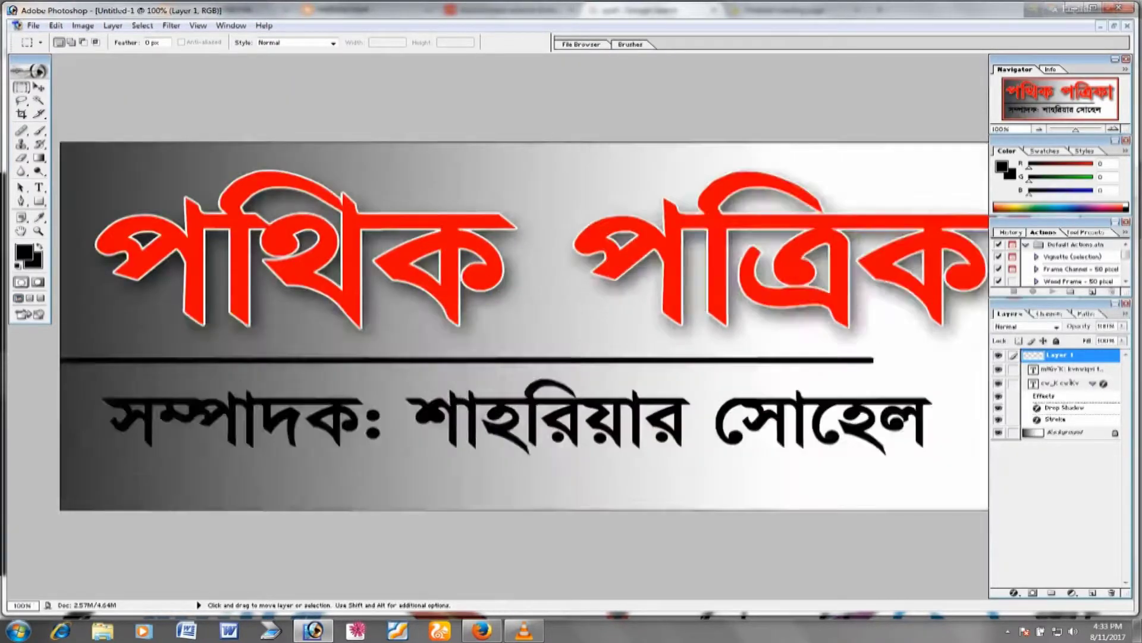
key("ctrl+plus")
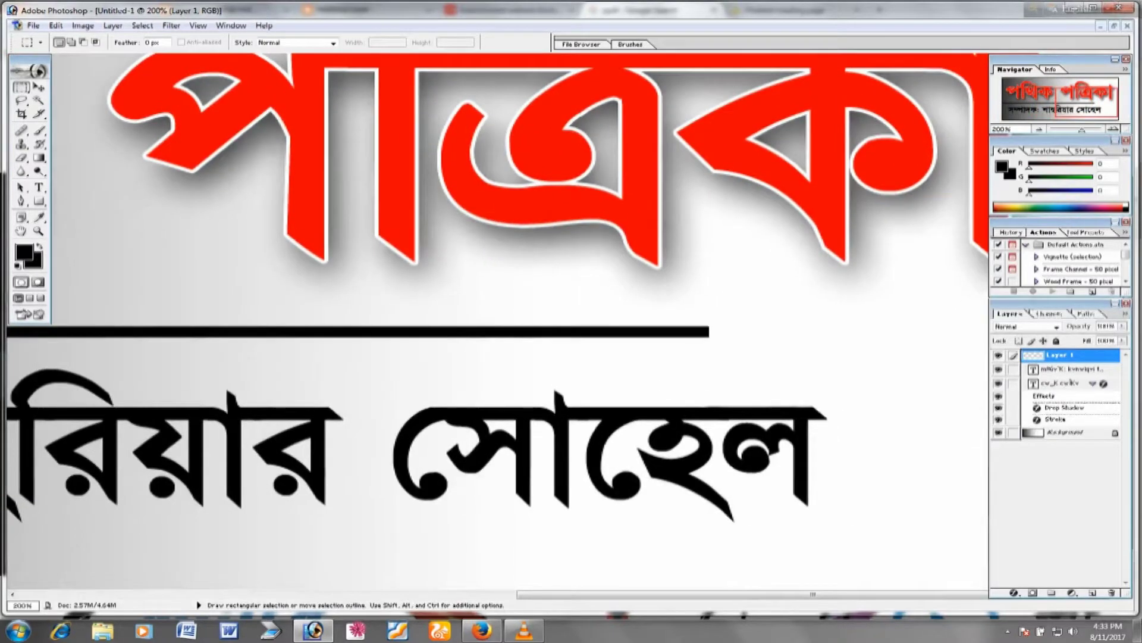
key("shift+m")
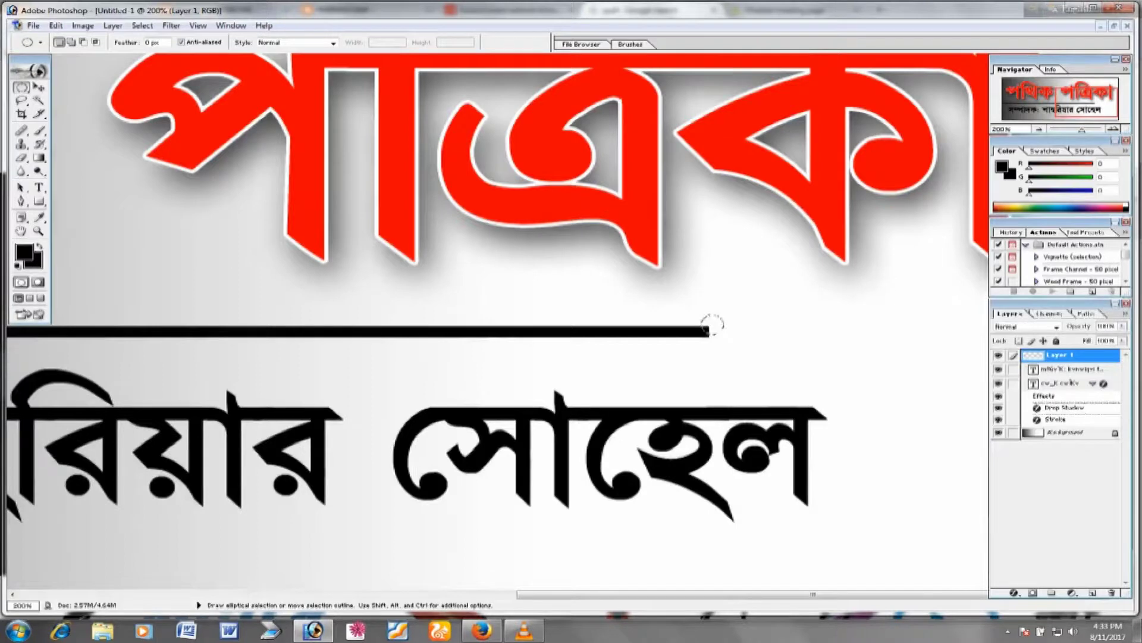
left_click_drag(695, 311, 737, 350)
key("alt+BackSpace")
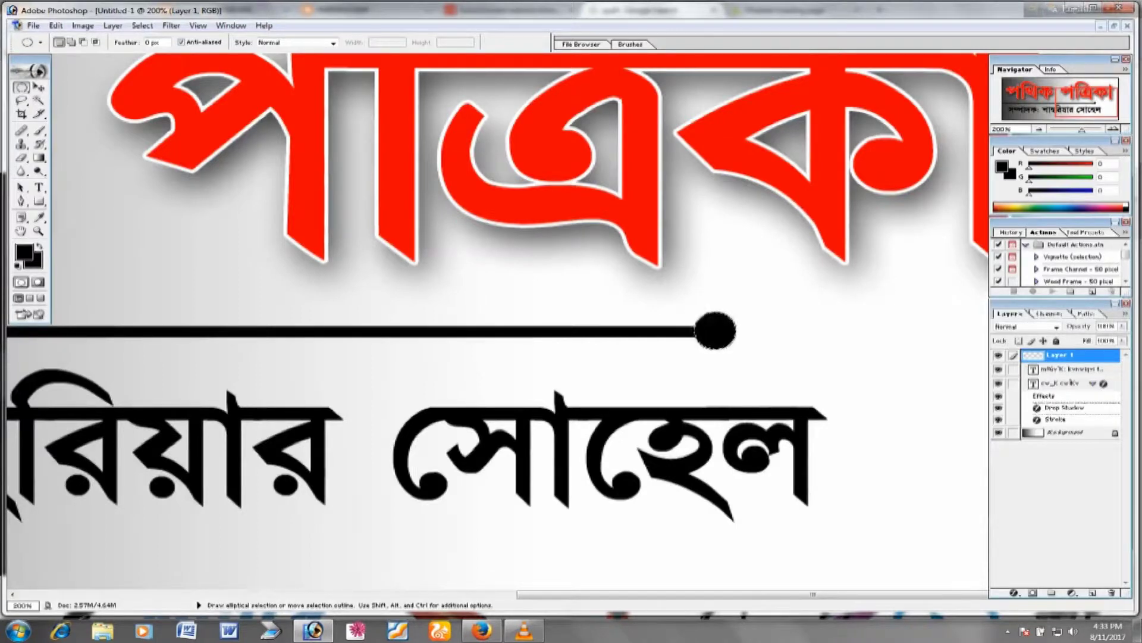
key("ctrl+minus")
key("ctrl+minus")
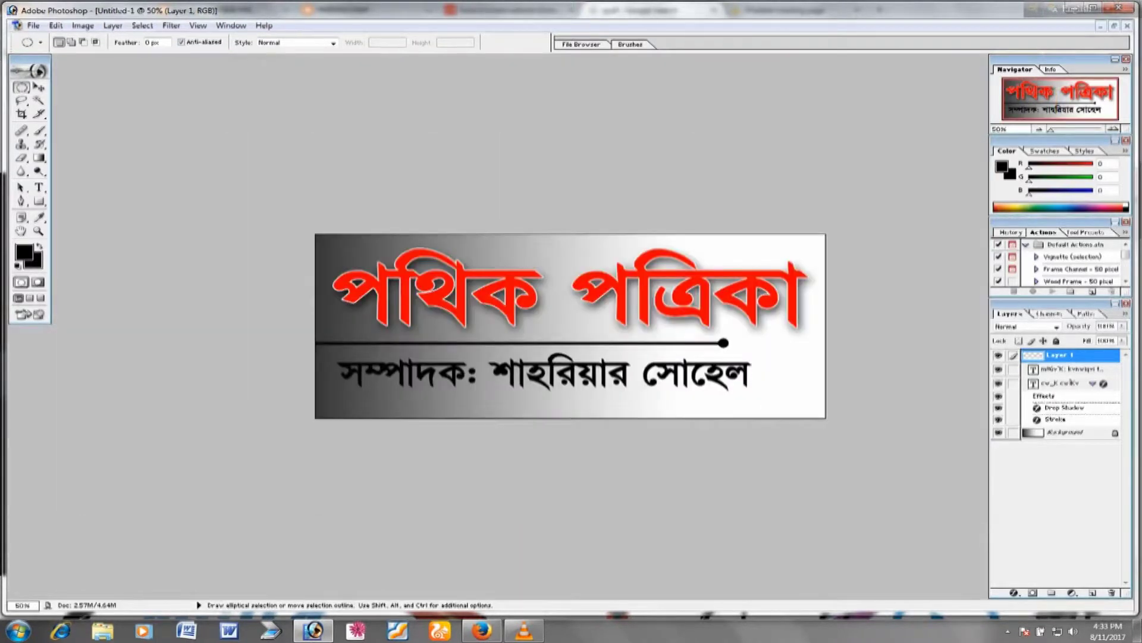
key("v")
left_click(127, 42)
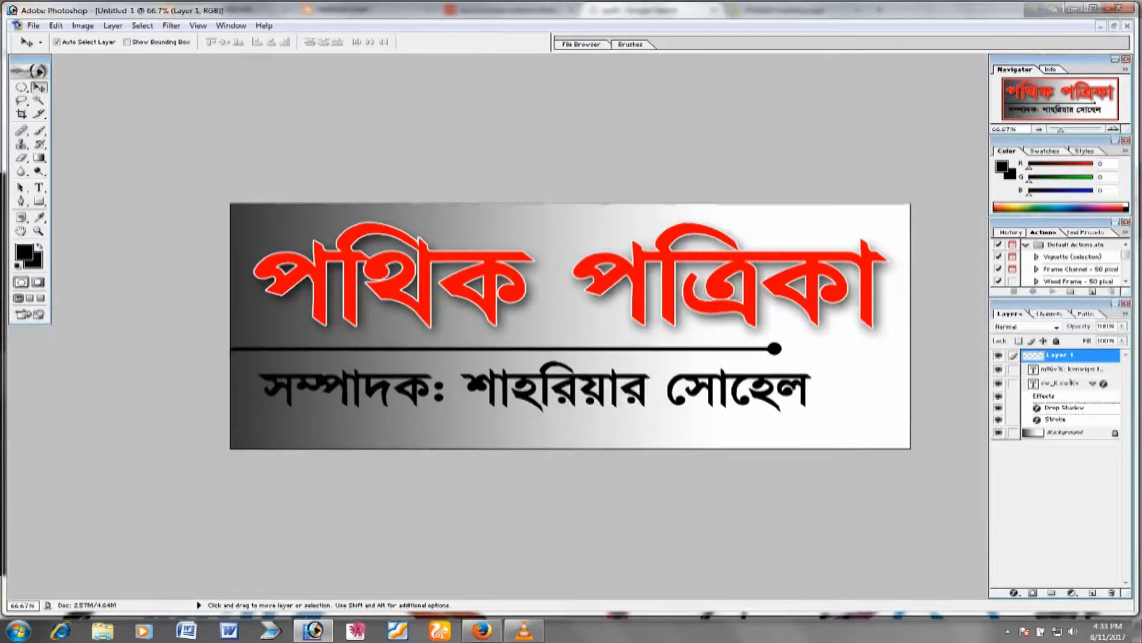
Reload the timed-out image page in Firefox and return to the Photoshop banner
key("alt+Tab")
key("ctrl+Tab")
key("ctrl+l")
key("Return")
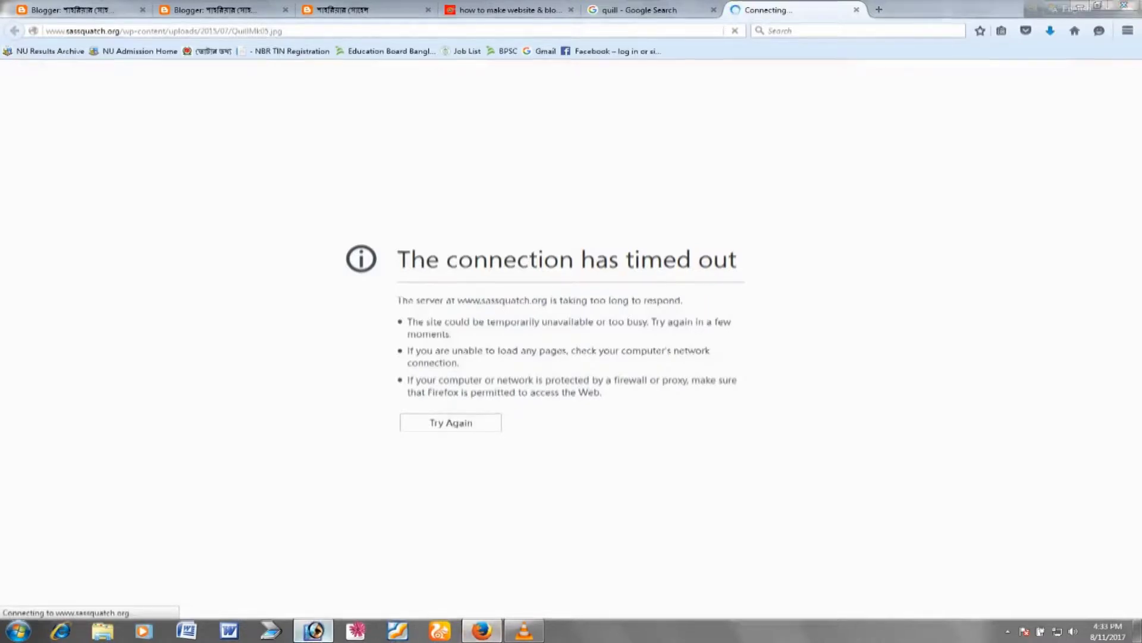
left_click(314, 631)
key("shift")
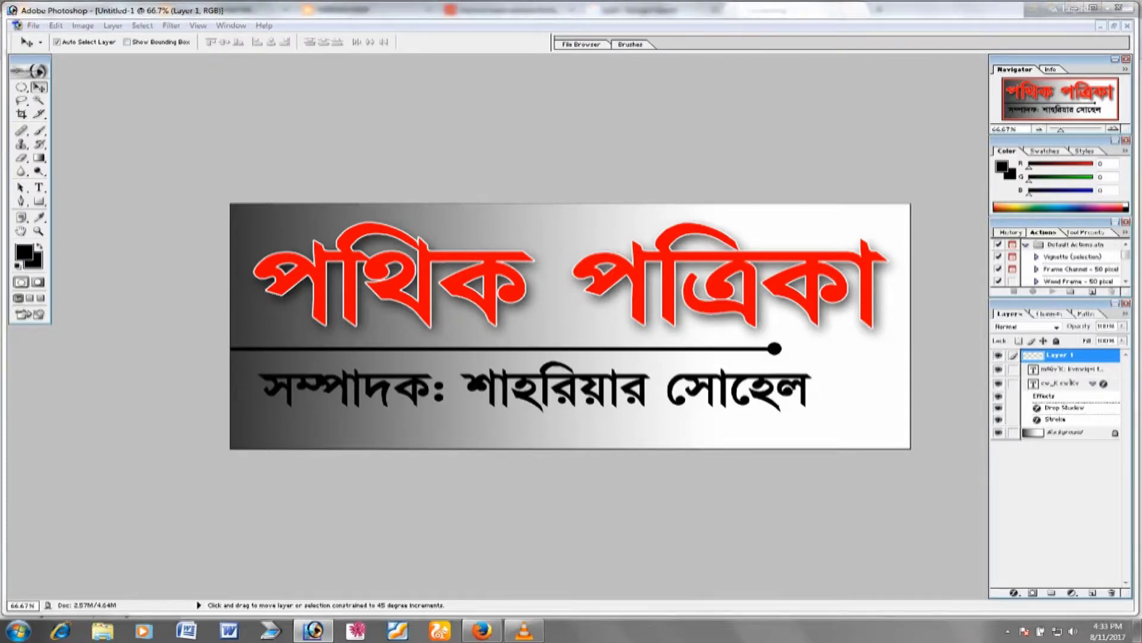
key("ctrl+shift+s")
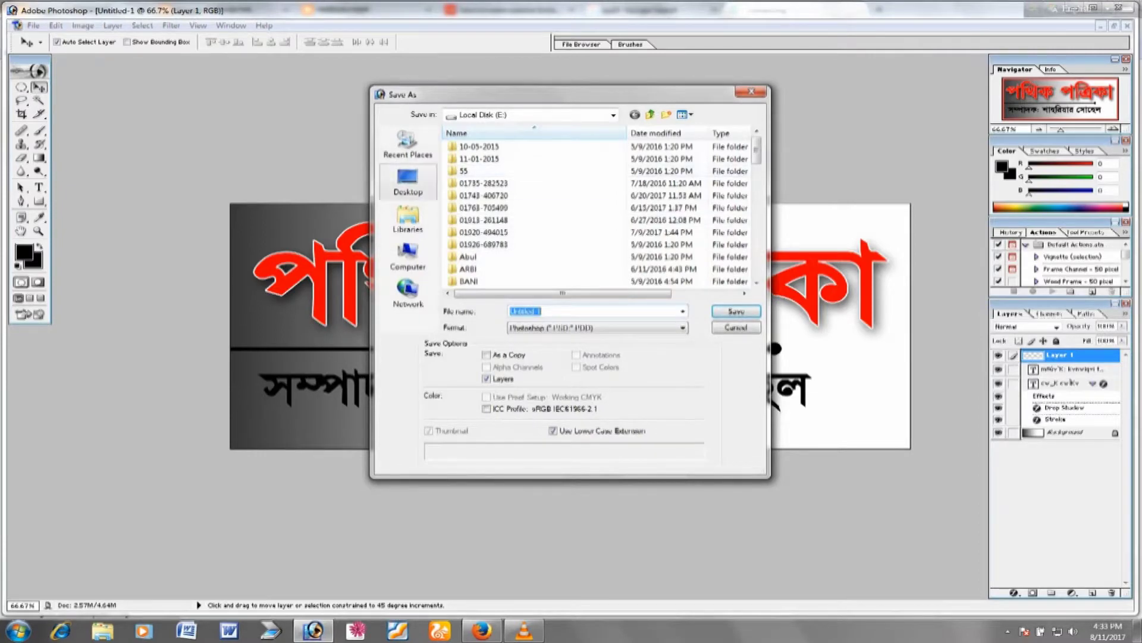
Create a Logo folder on the Desktop and save the banner inside it as Logo.psd
left_click(409, 180)
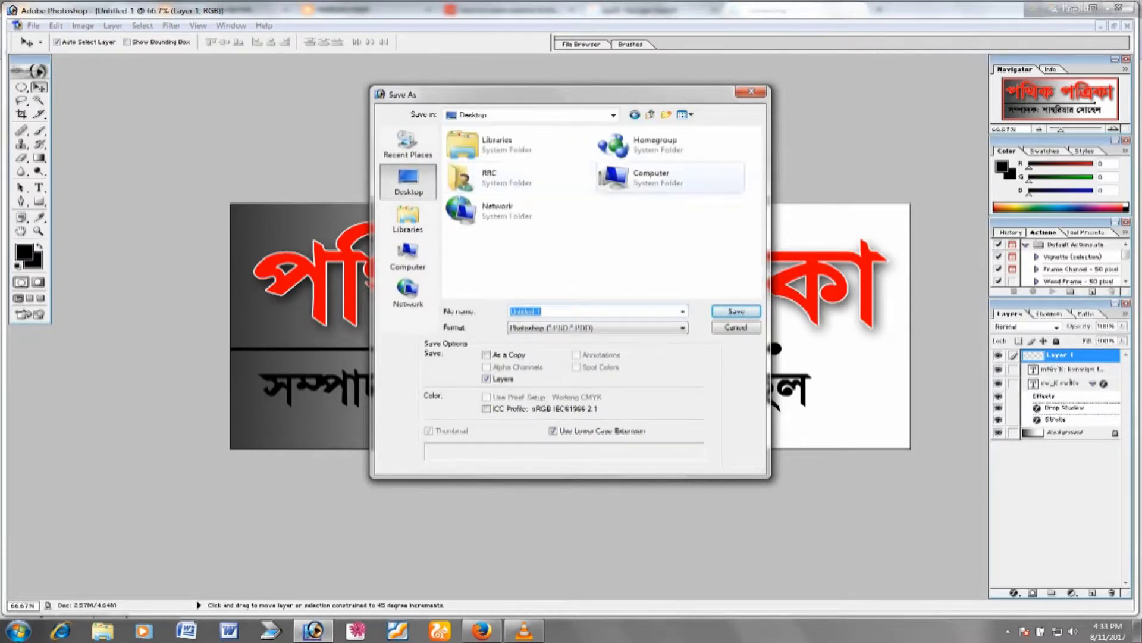
key("End")
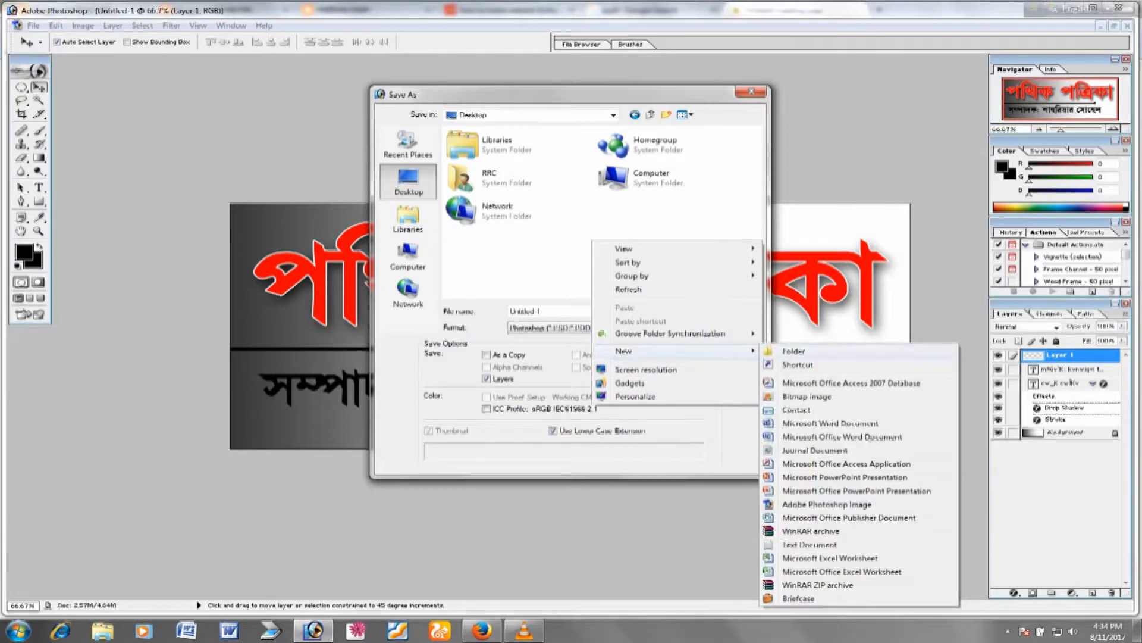
left_click(794, 351)
type("Logo")
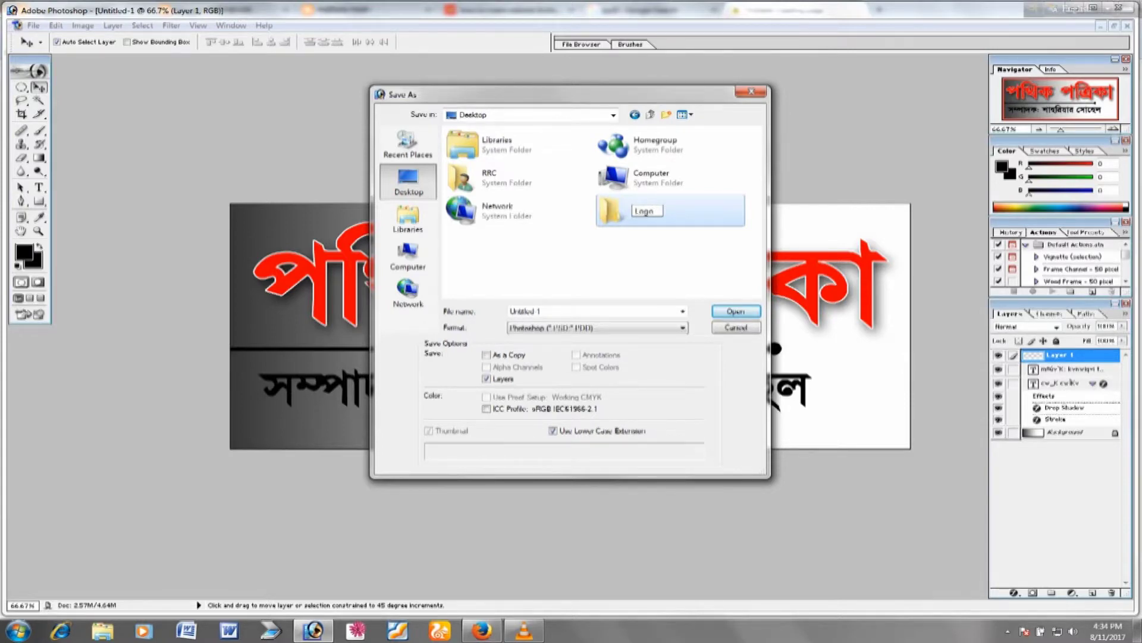
key("Return")
key("Return")
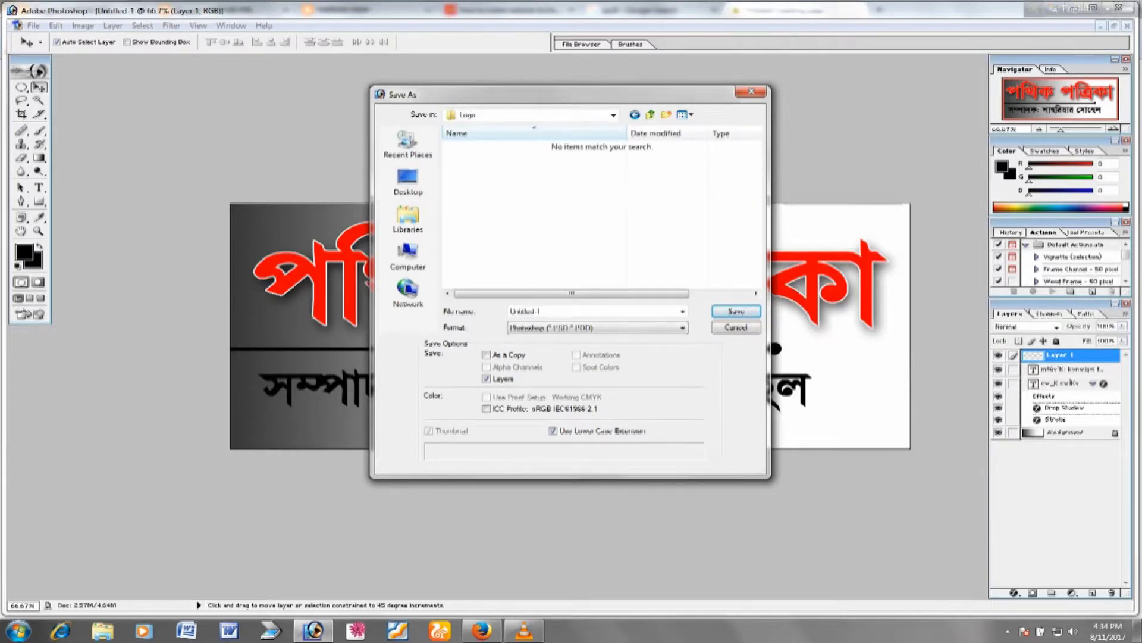
type("Logo")
key("Return")
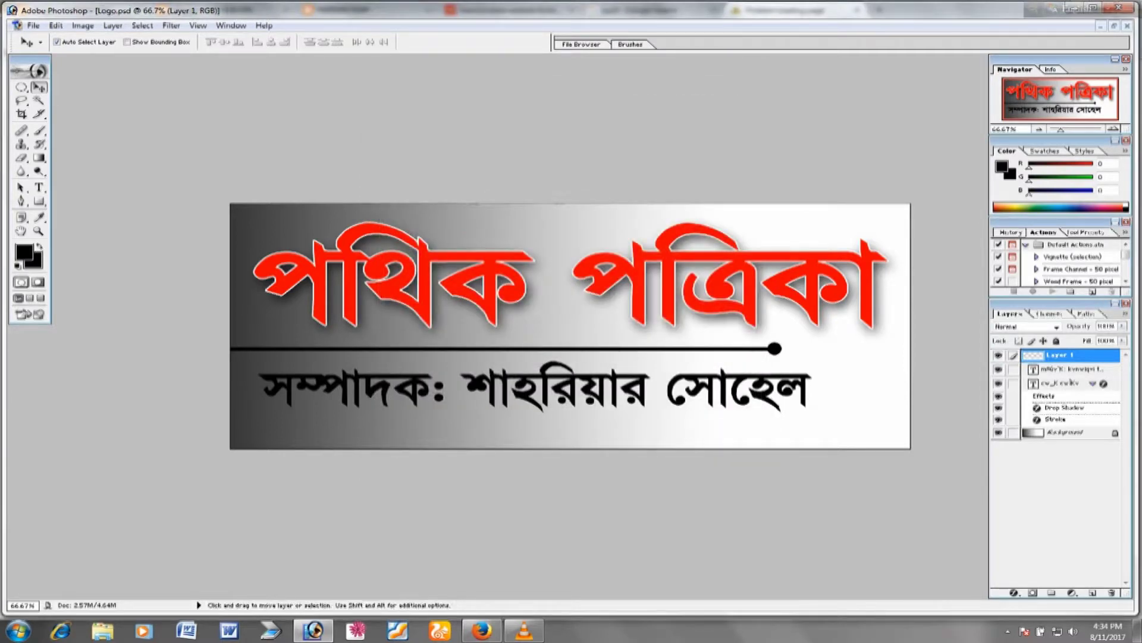
left_click(482, 631)
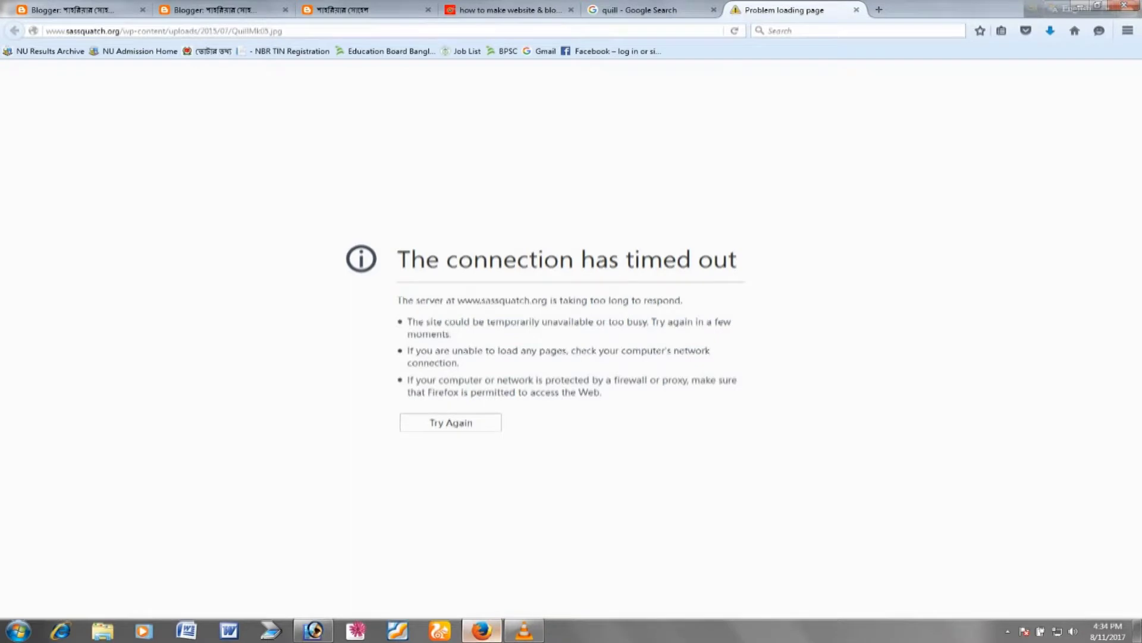
key("Return")
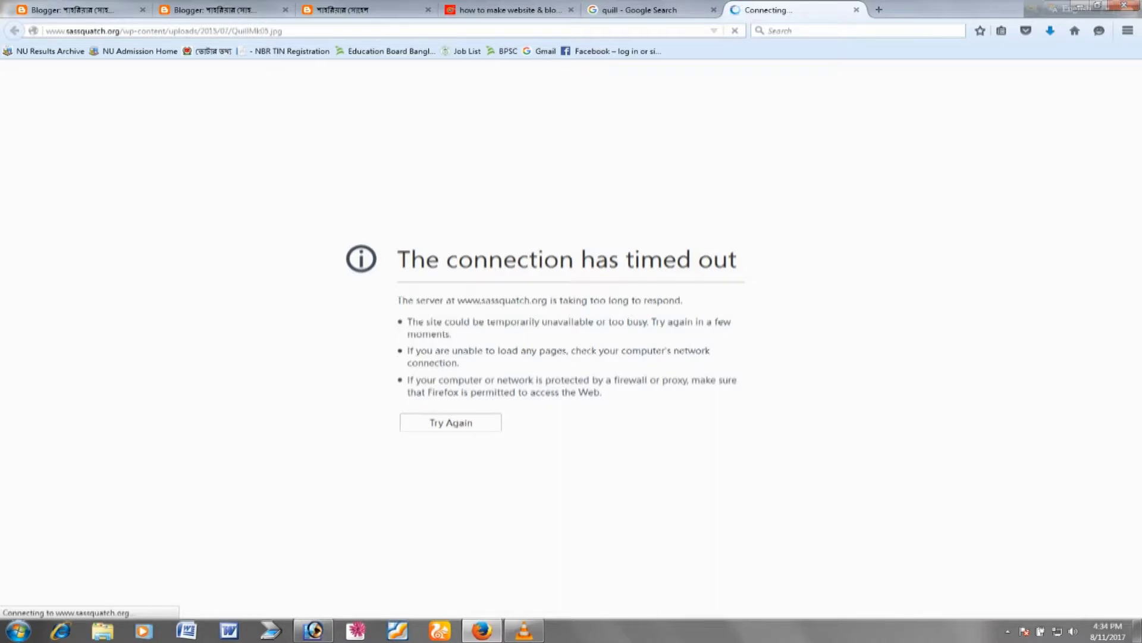
left_click(652, 10)
scroll(589, 390, "up", 5)
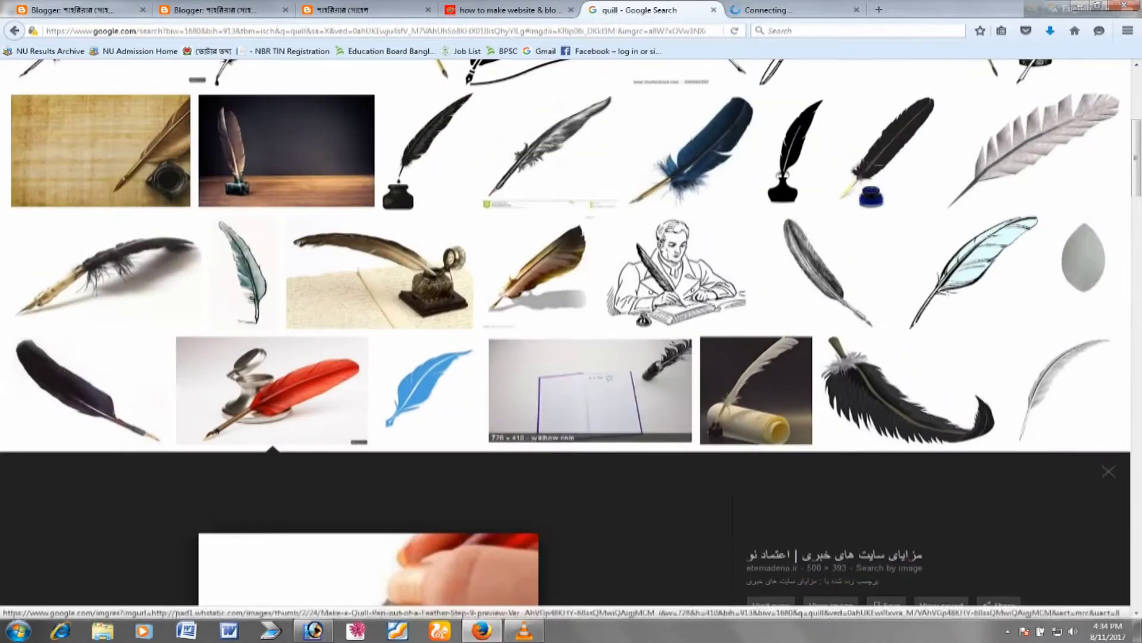
left_click(272, 387)
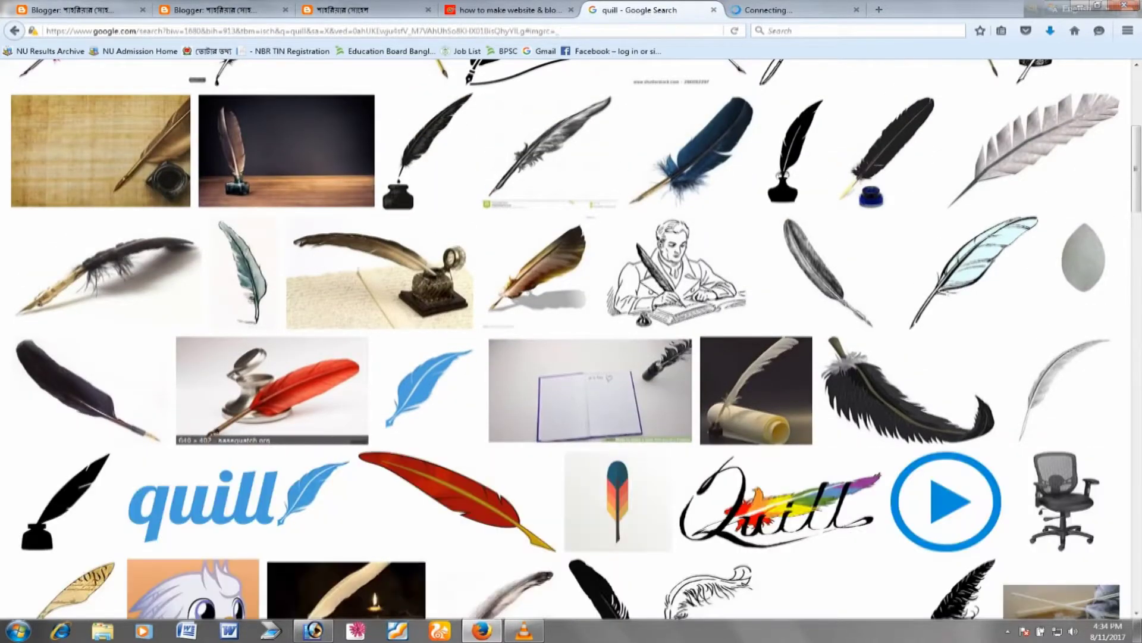
scroll(381, 297, "down", 3)
left_click(272, 179)
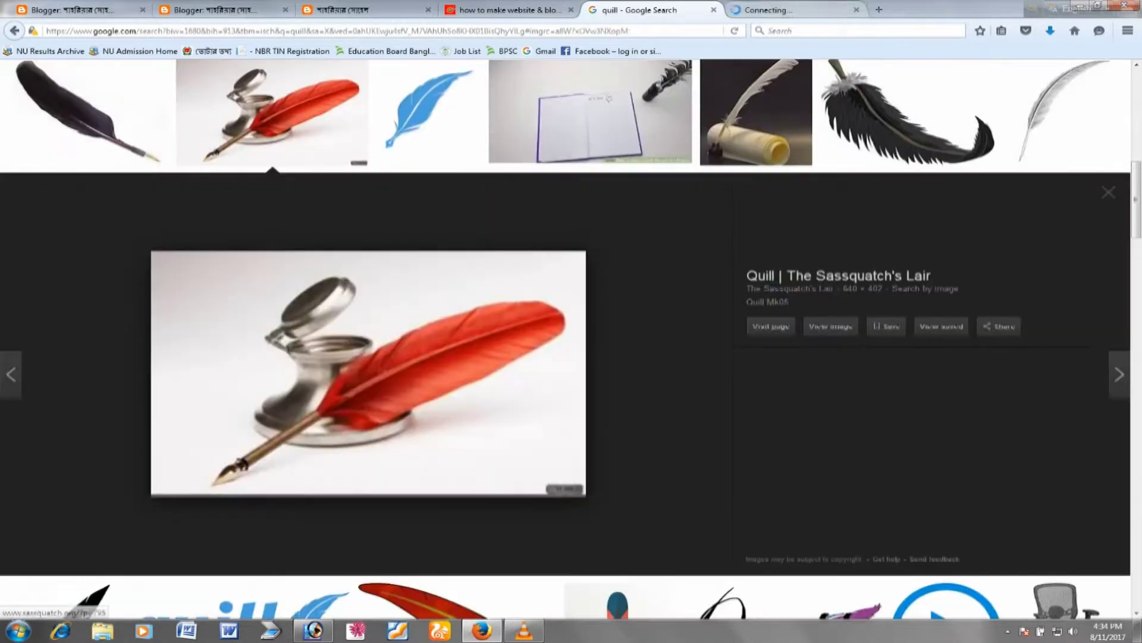
left_click(791, 9)
left_click(642, 10)
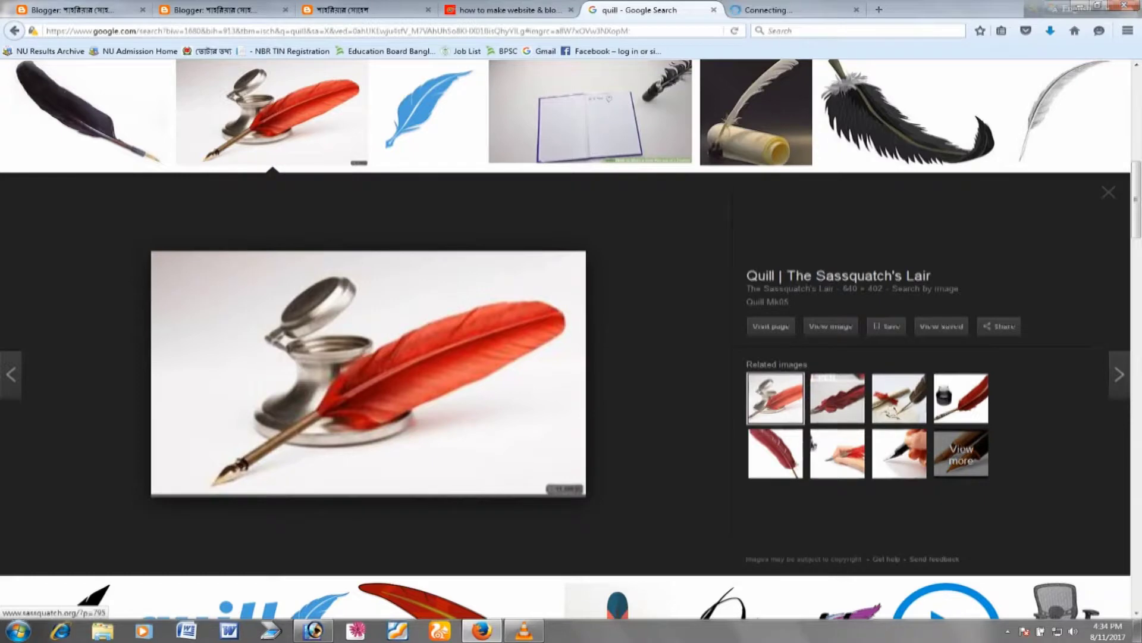
left_click(791, 9)
left_click(642, 10)
key("ctrl+Tab")
key("F5")
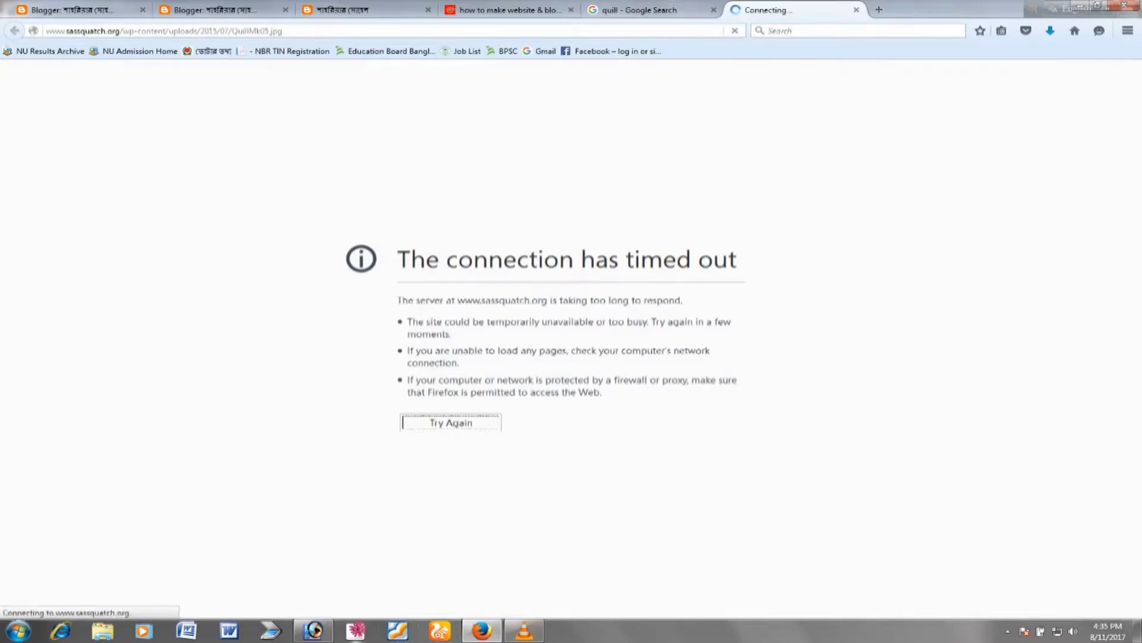
left_click(313, 630)
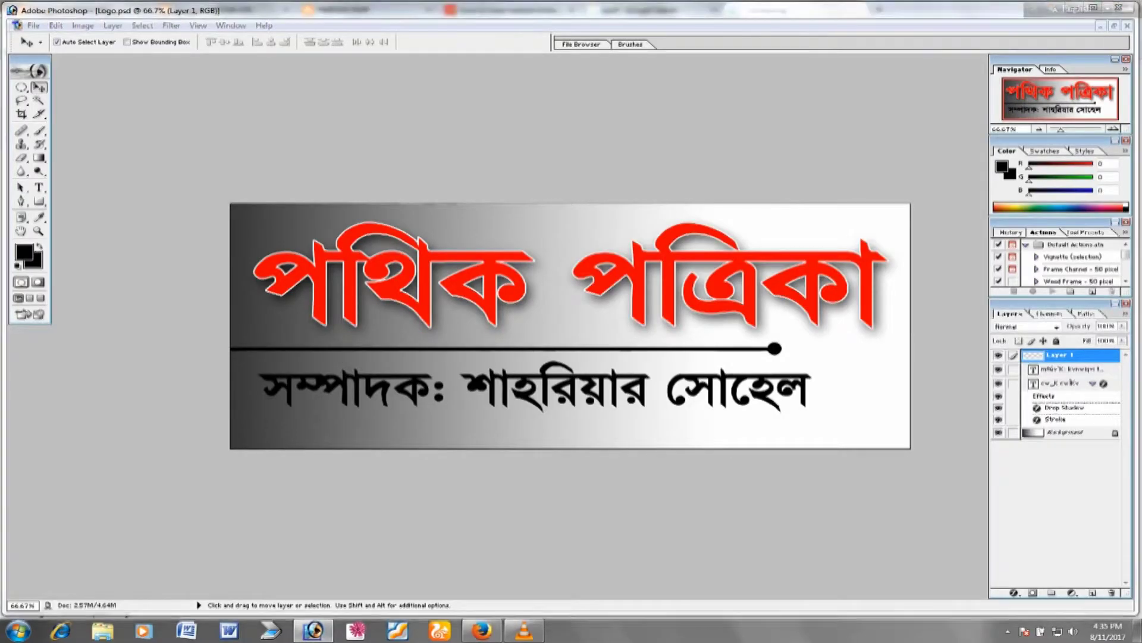
Open 13422948.png from the Desktop and select the blue feather with an inverted Magic Wand selection
key("ctrl+o")
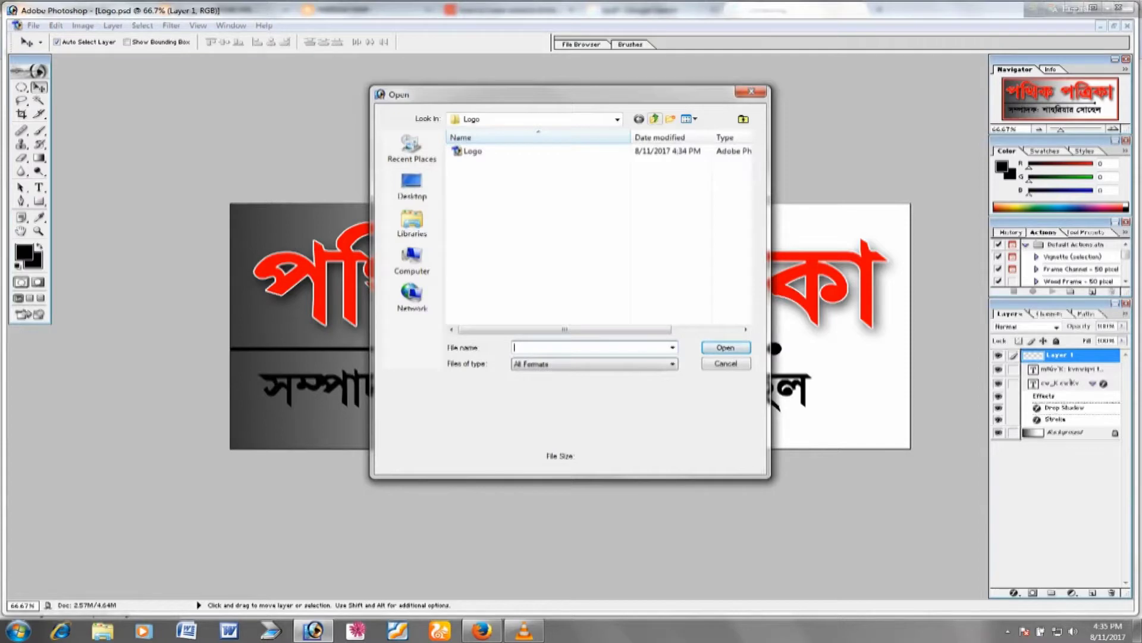
left_click(654, 119)
left_click(503, 244)
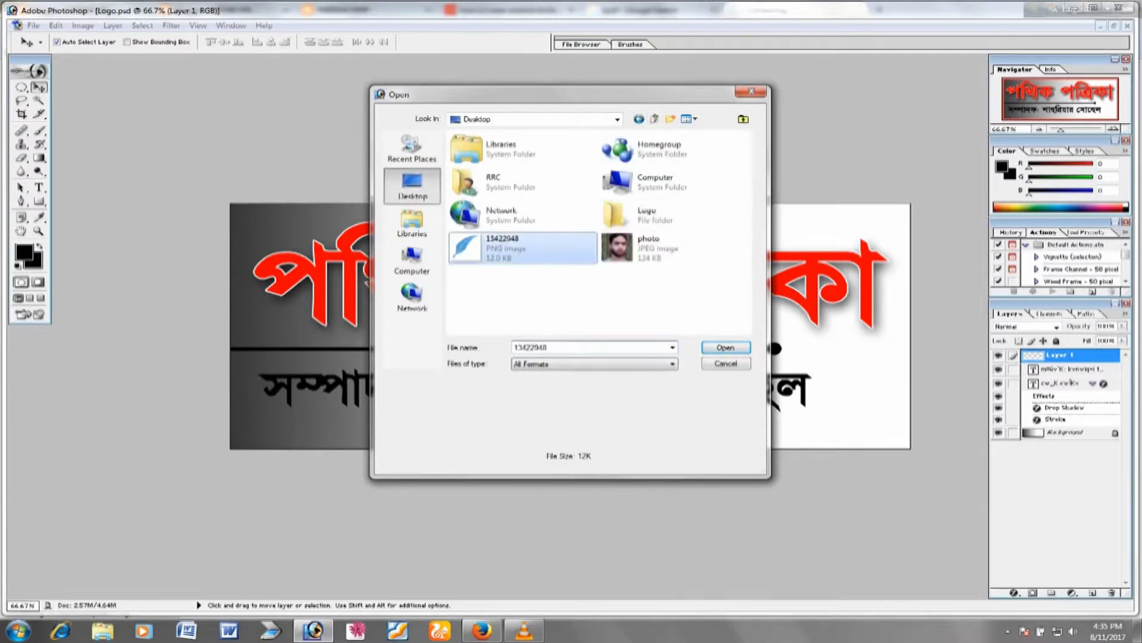
key("Return")
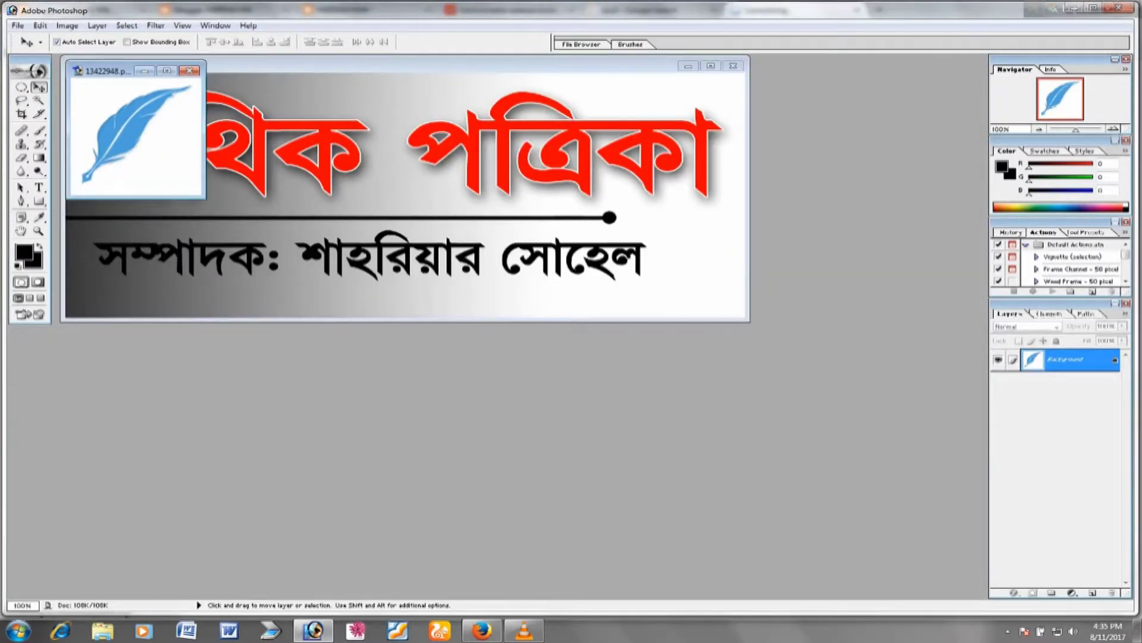
key("w")
left_click(167, 167)
key("ctrl+shift+i")
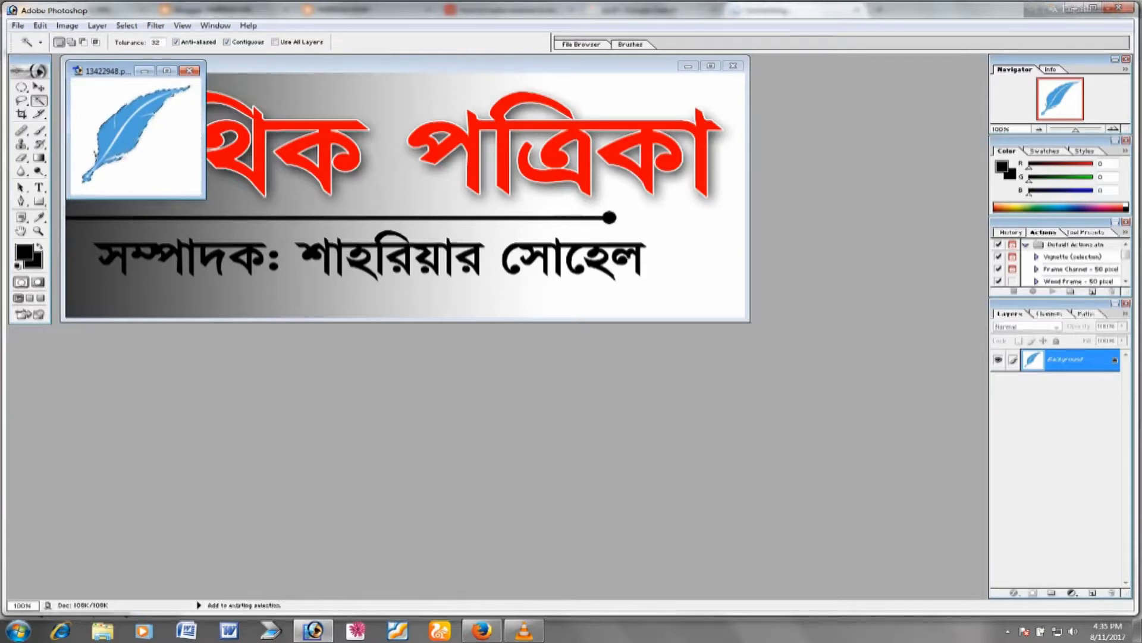
key("alt+BackSpace")
left_click(190, 70)
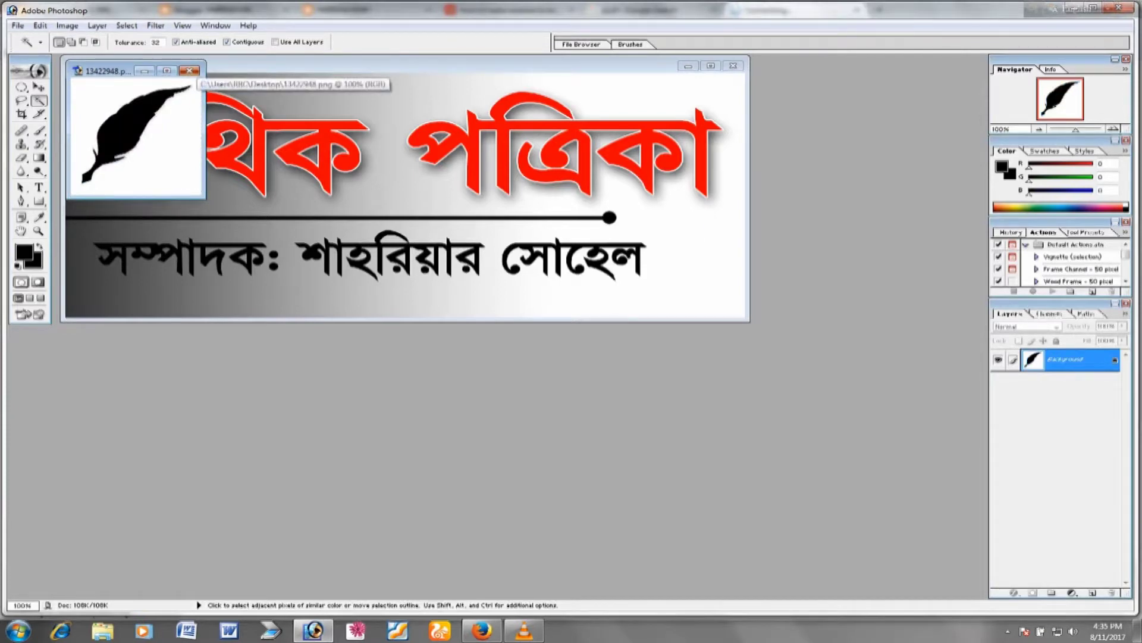
left_click(573, 239)
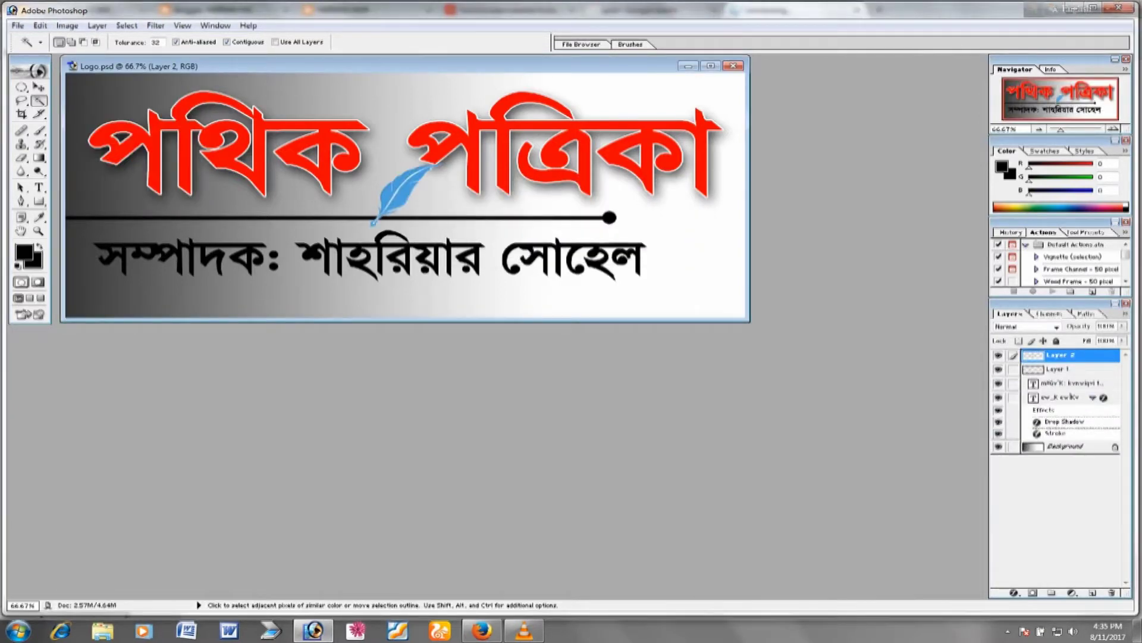
Move and resize the pasted quill so it sits right after the subtitle
key("v")
left_click_drag(403, 192, 678, 247)
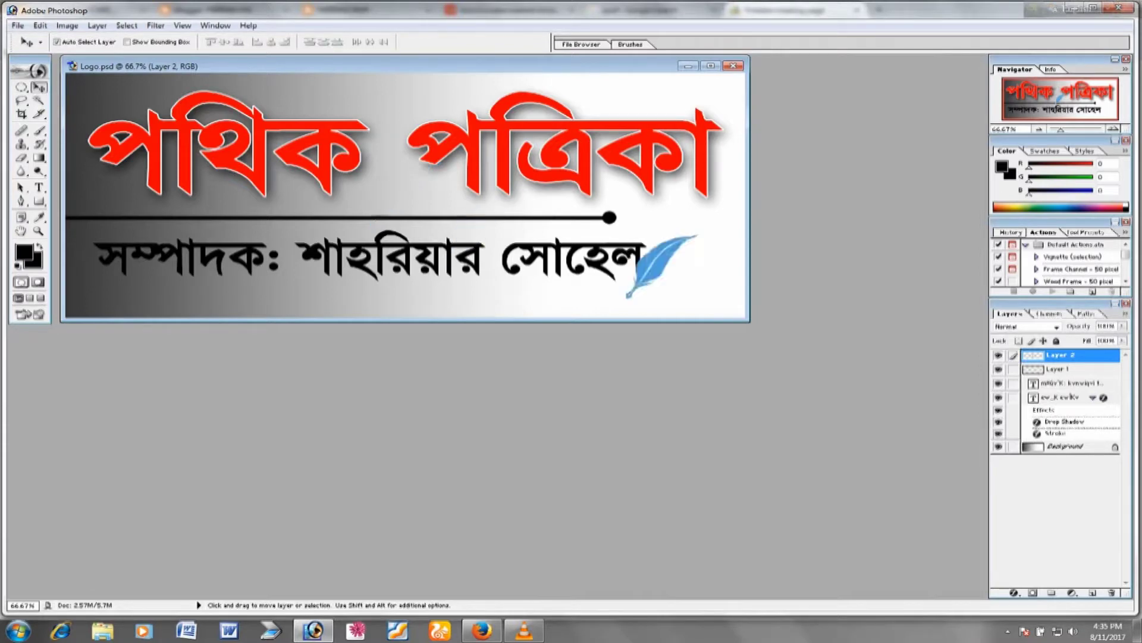
key("ctrl+t")
key("Return")
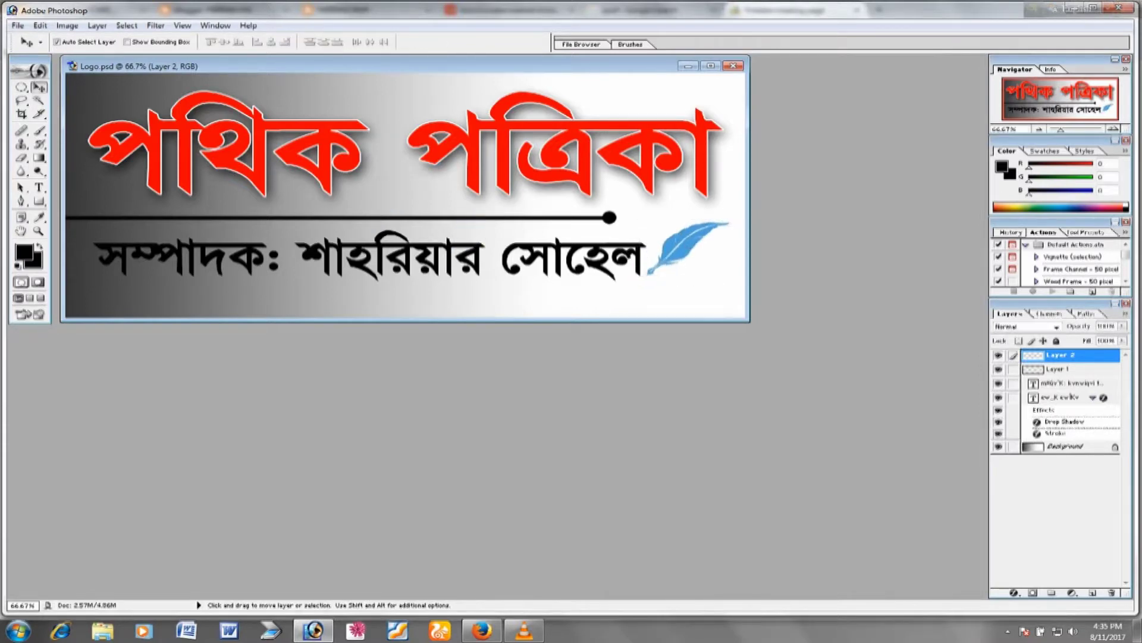
key("f")
key("Tab")
key("Tab")
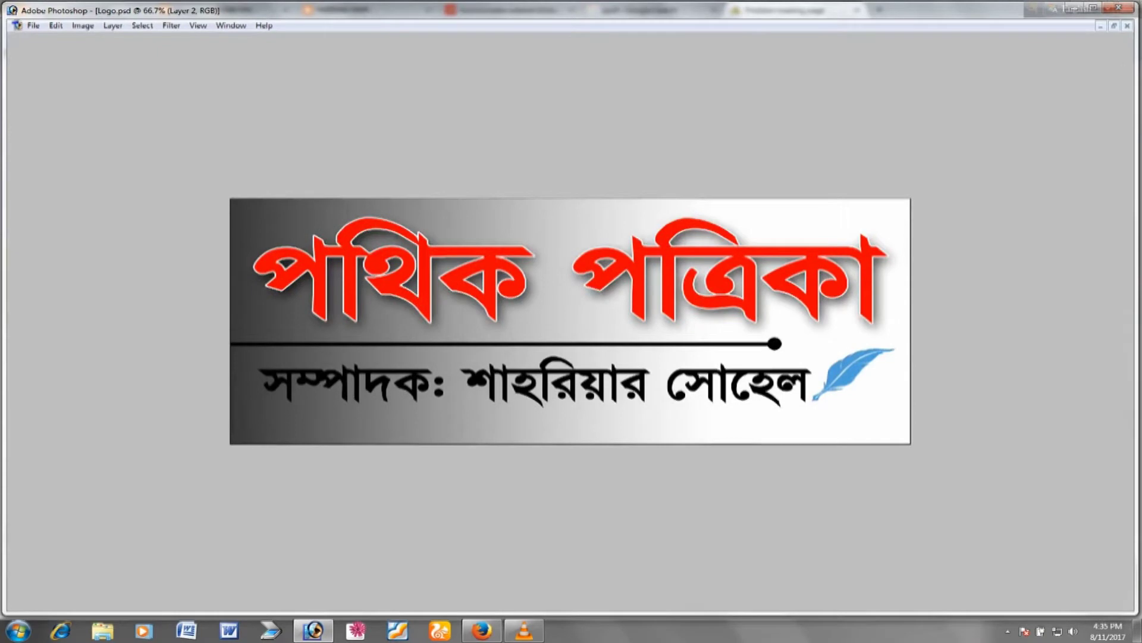
Inspect the feather up close, zoom back out, and add a new empty layer
key("ctrl+plus")
key("ctrl+plus")
key("ctrl+plus")
key("End")
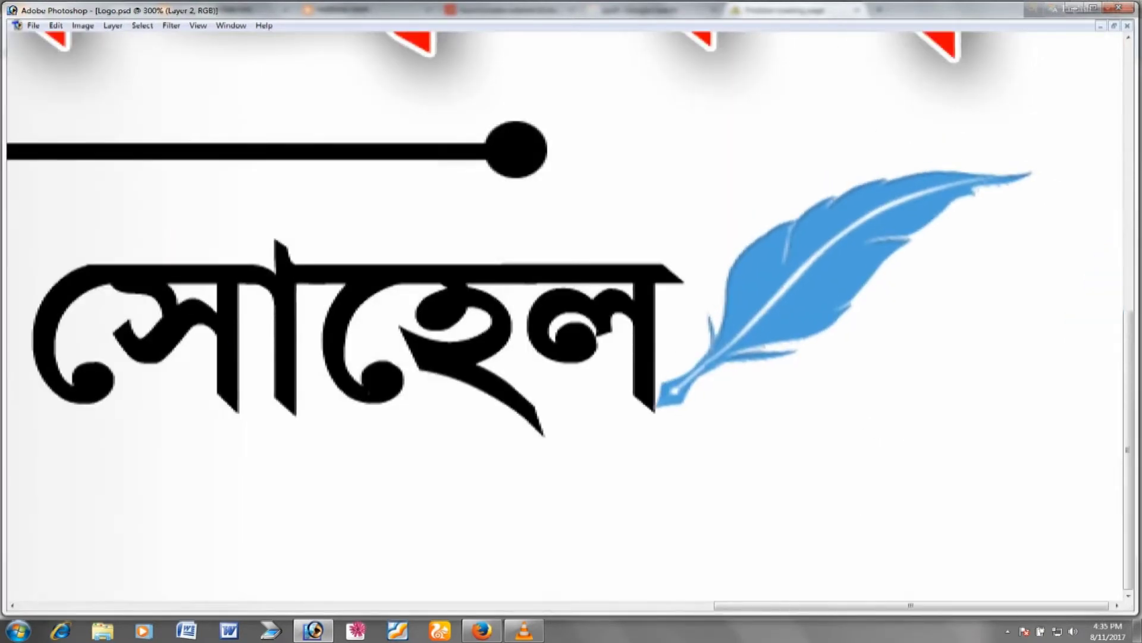
key("ctrl+minus")
key("ctrl+minus")
key("ctrl+minus")
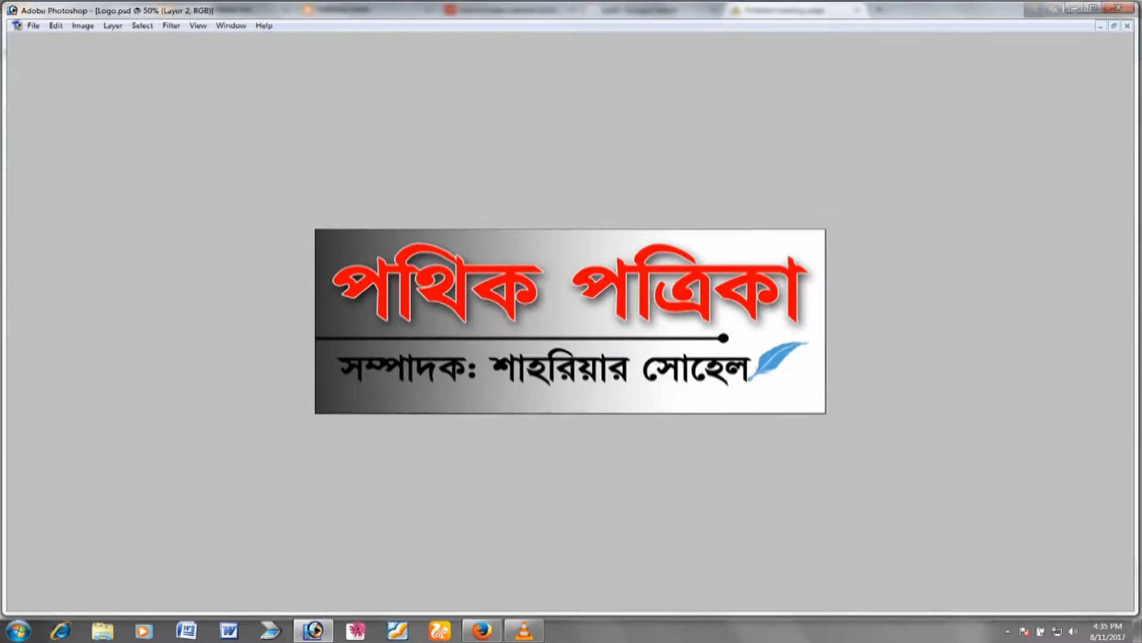
key("ctrl+shift+n")
key("Return")
Stroke the whole canvas with a 3-pixel black border, then deselect
key("ctrl+a")
key("alt+e")
key("k")
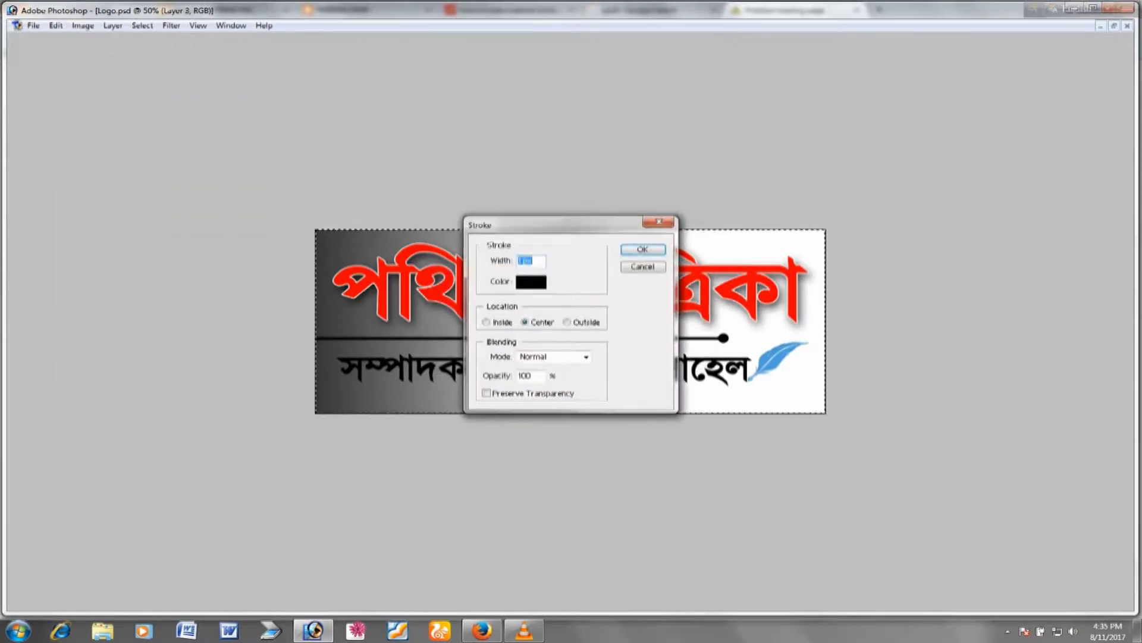
left_click(530, 281)
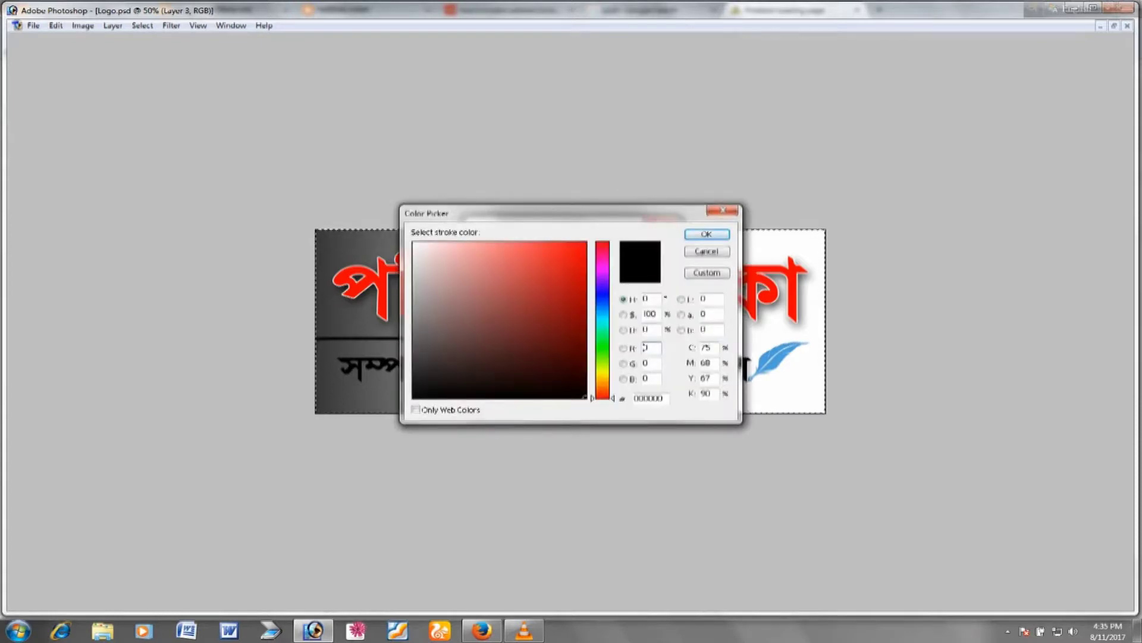
key("Return")
type("3")
key("Return")
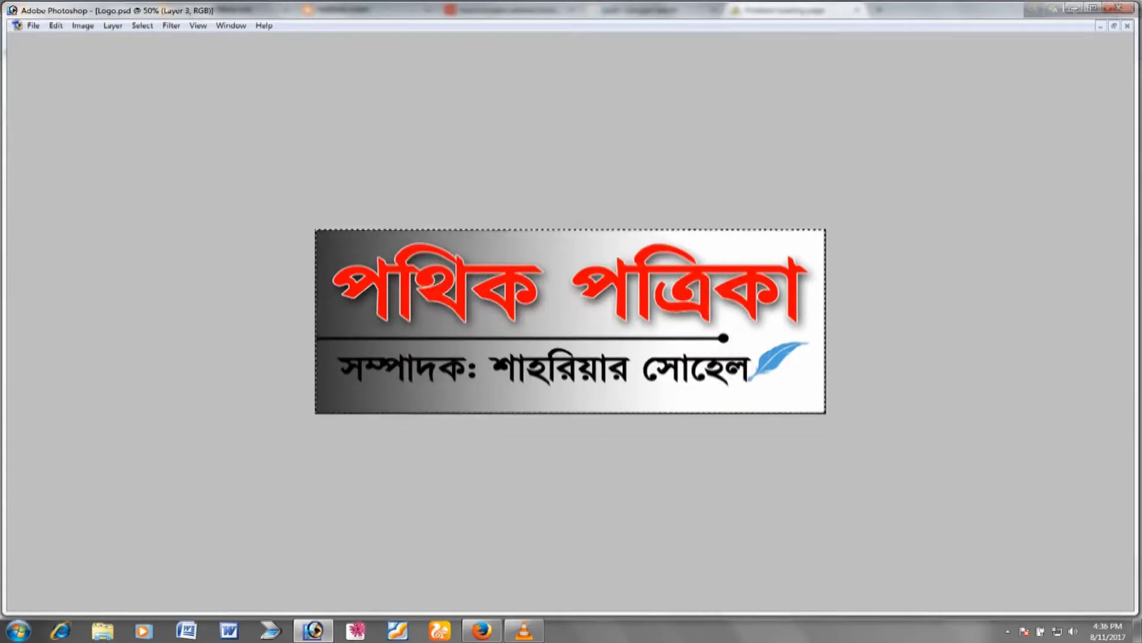
key("ctrl+d")
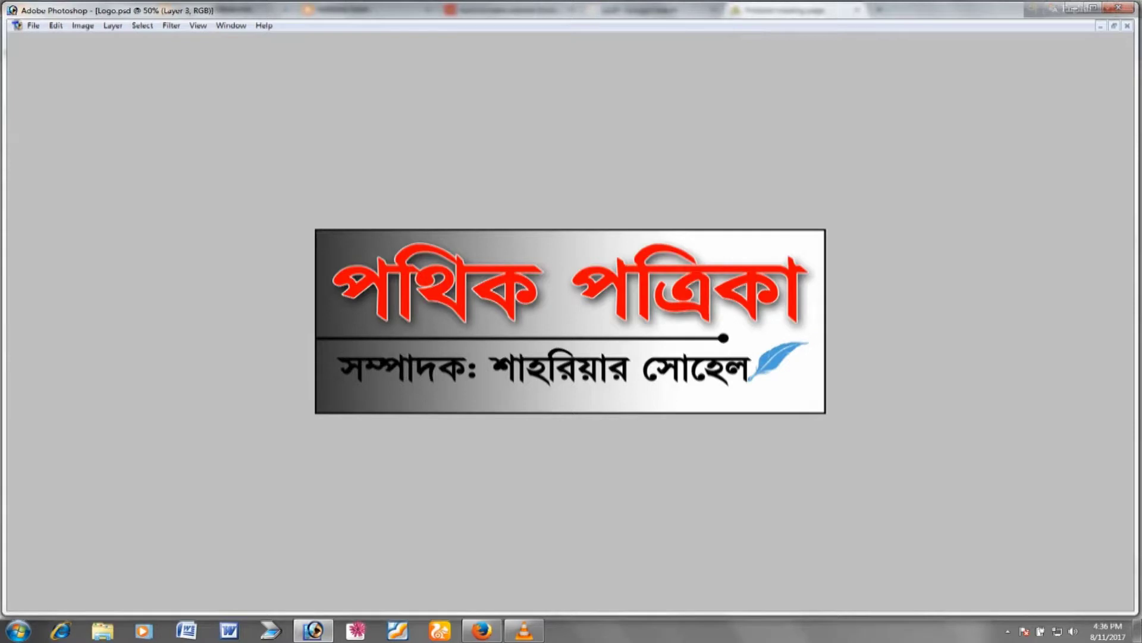
key("ctrl+shift+s")
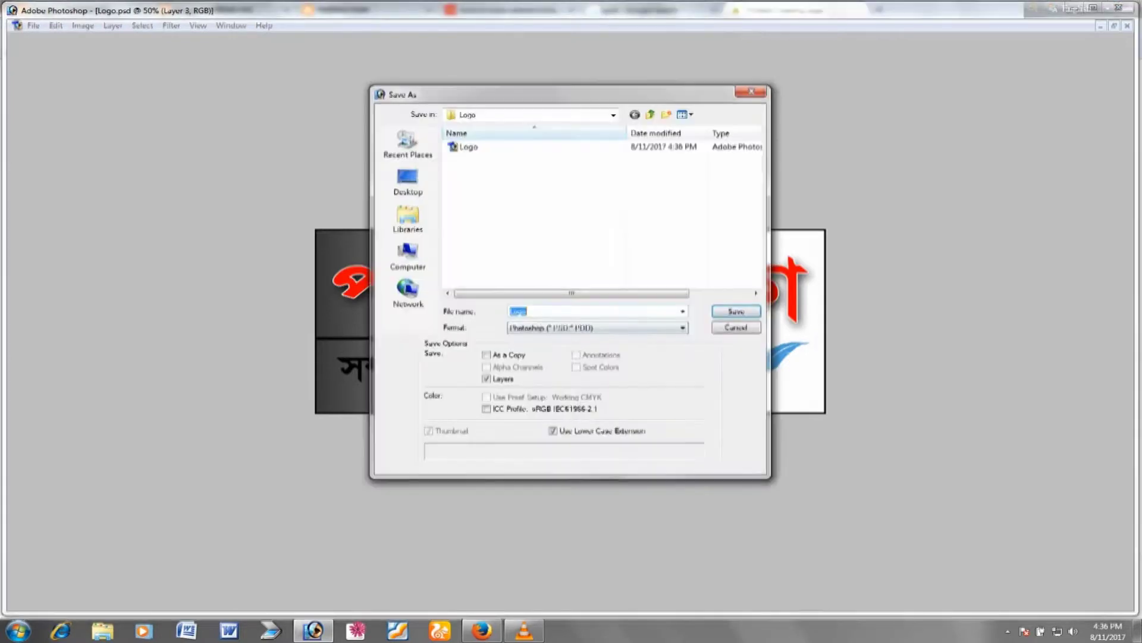
Save the logo as JPEG Logo copy.jpg in the Logo folder with quality 12
left_click(598, 328)
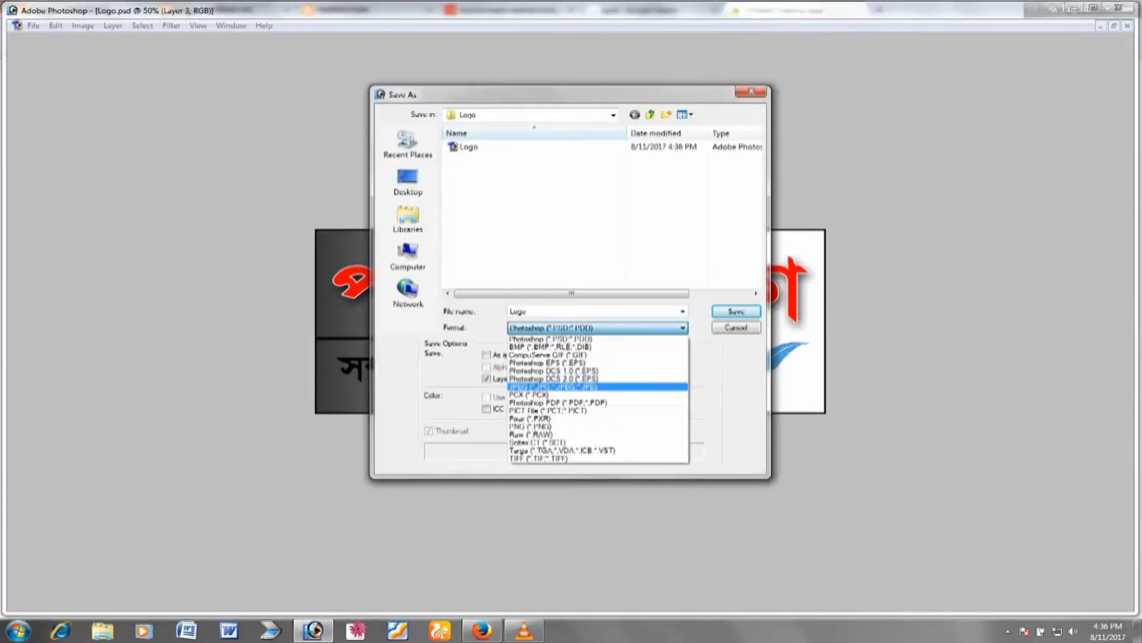
key("Return")
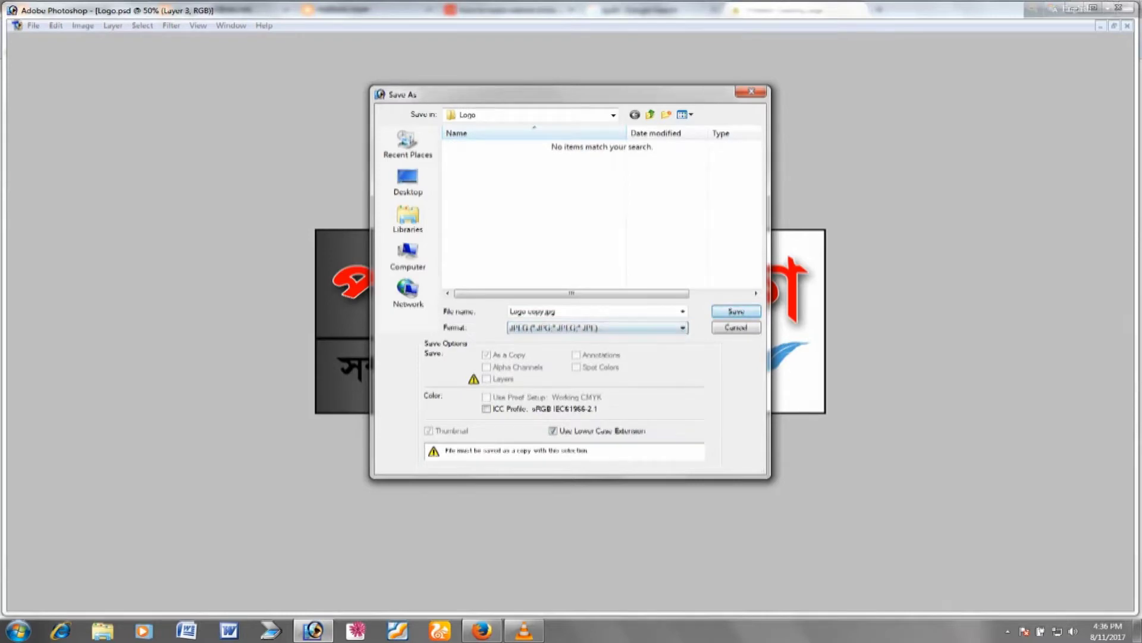
key("Return")
type("12")
key("Return")
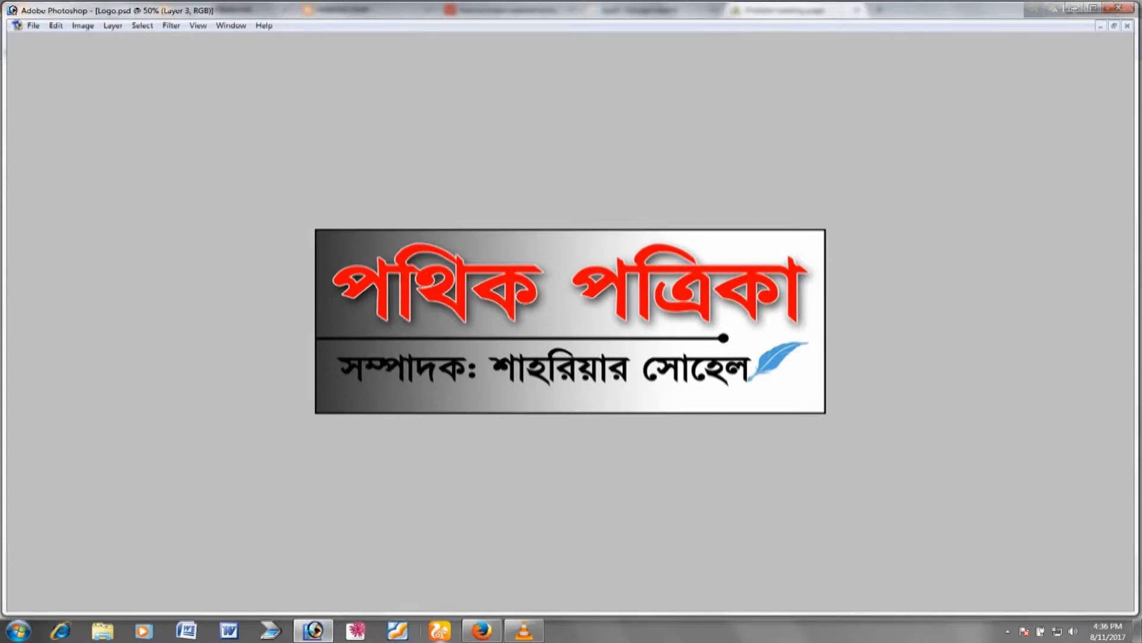
left_click(482, 630)
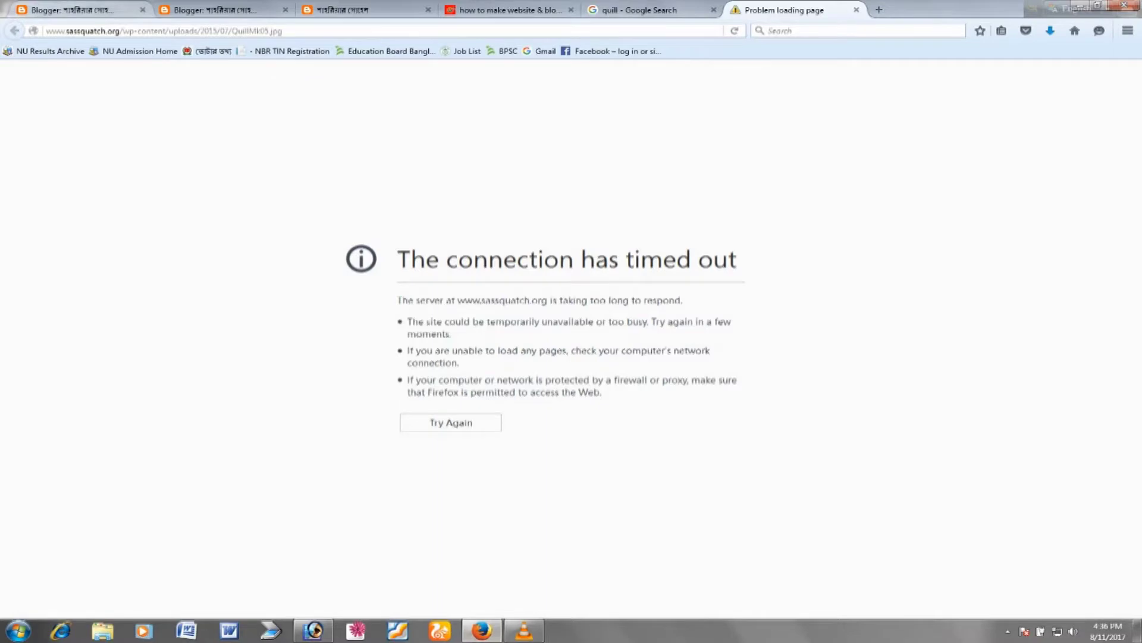
Close the spare All Posts tab and open the Logo gadget's settings on the Layout page
left_click(77, 9)
scroll(515, 381, "up", 5)
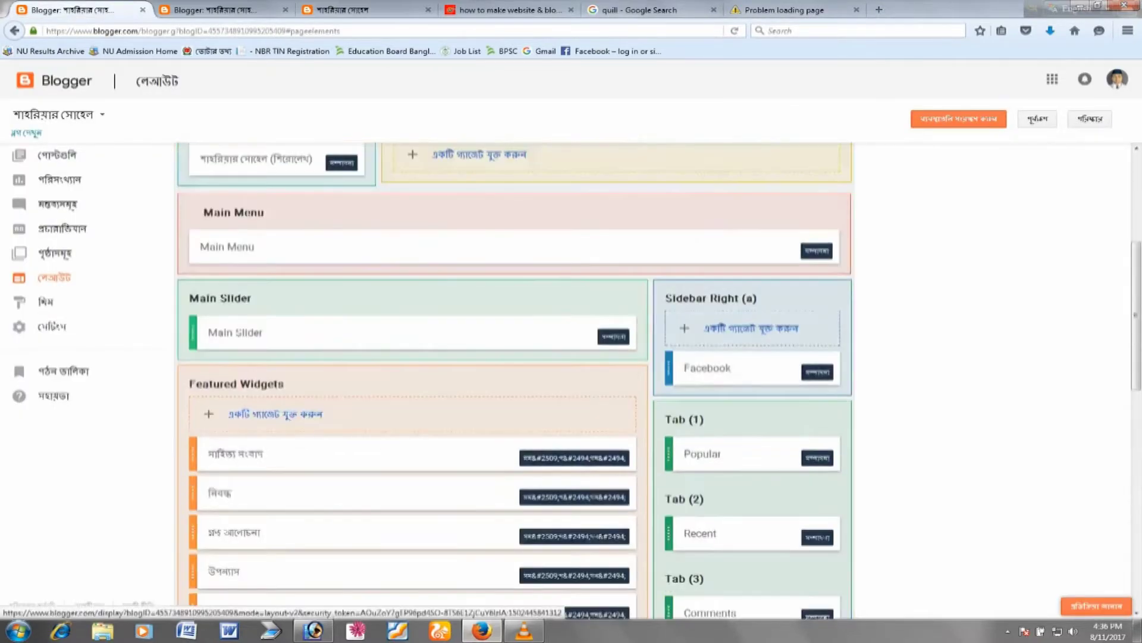
scroll(514, 381, "up", 2)
scroll(514, 380, "up", 2)
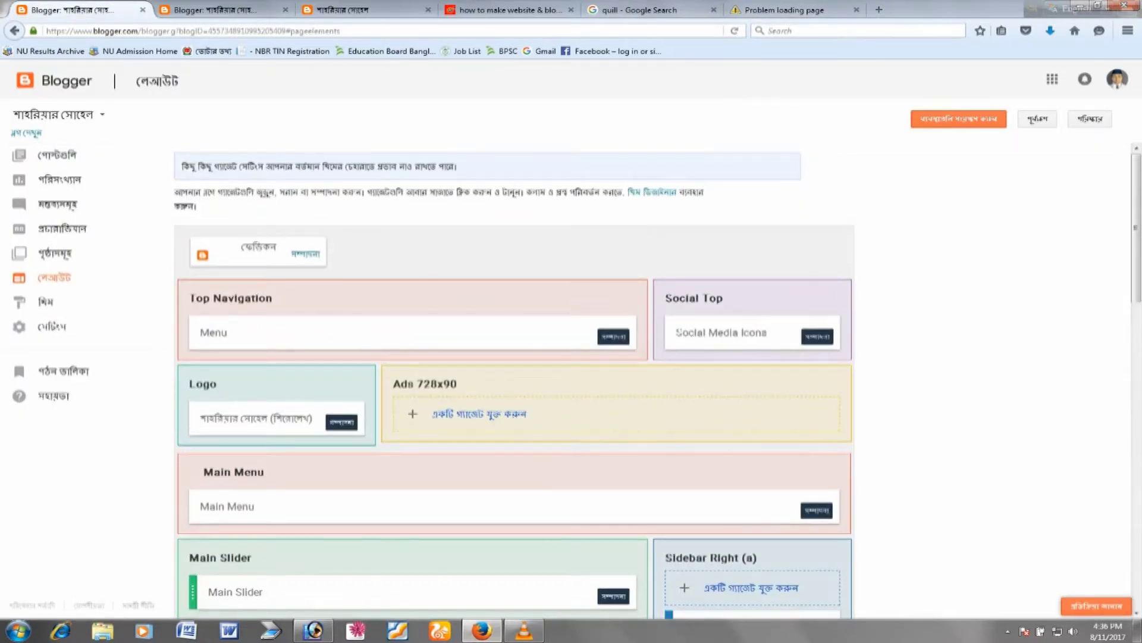
key("ctrl+Tab")
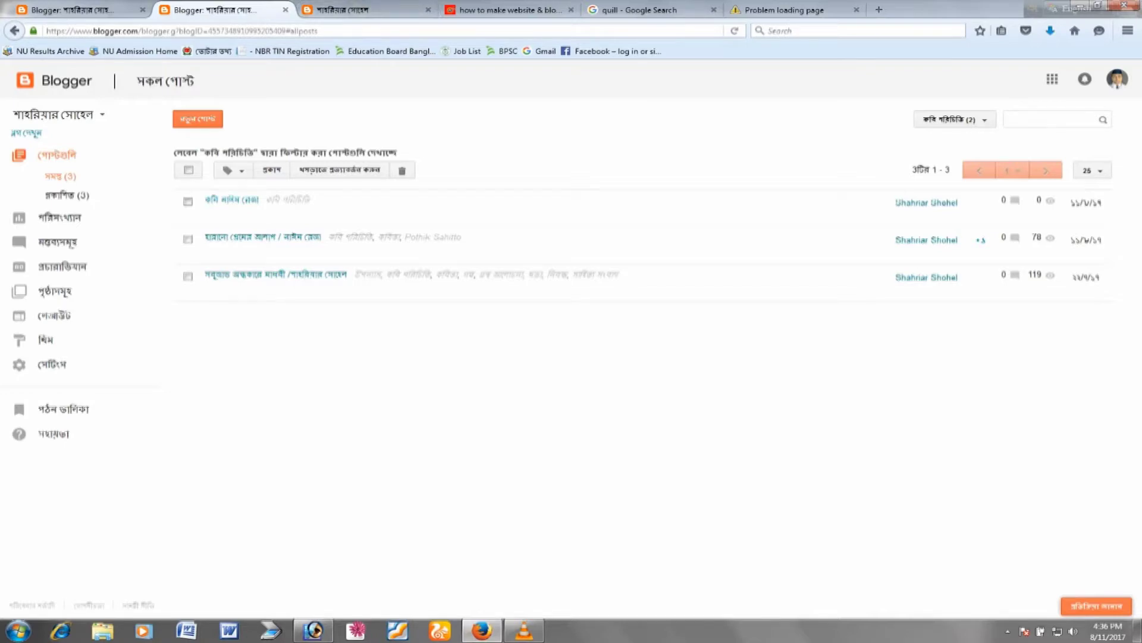
left_click(286, 10)
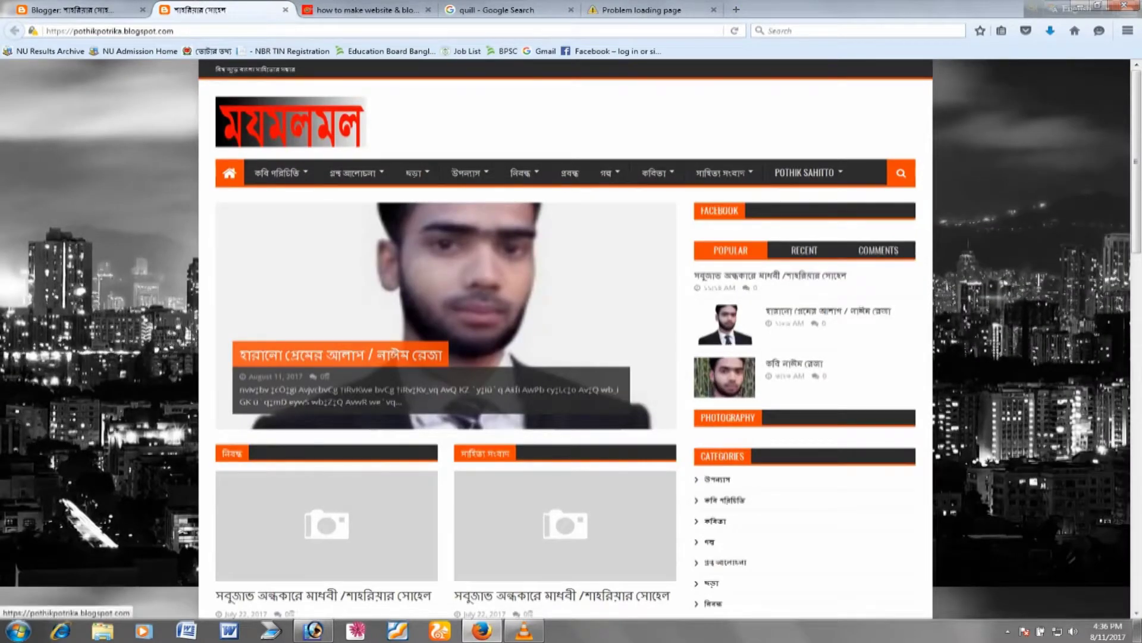
key("ctrl+shift+Tab")
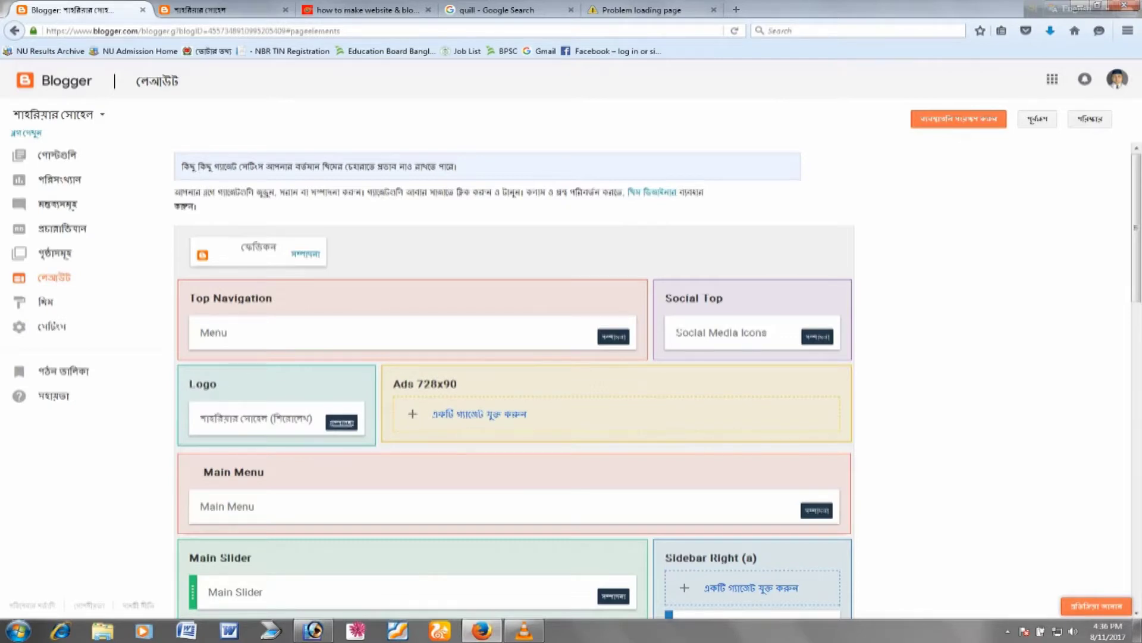
left_click(341, 422)
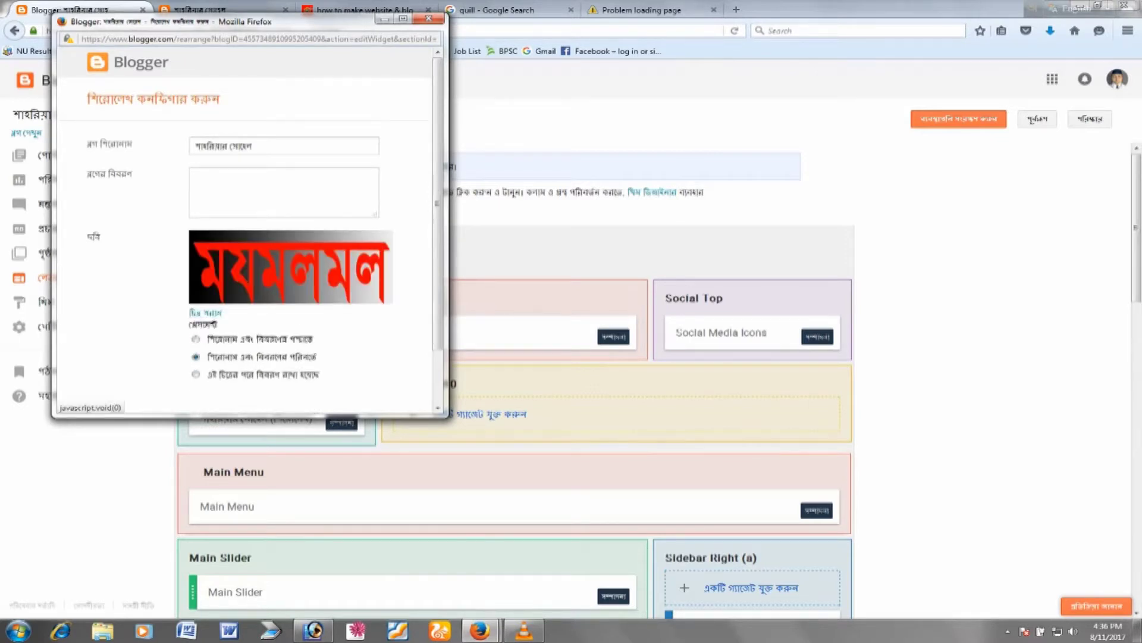
Remove the old header image, upload Logo copy from the Logo folder, and save the gadget
left_click(205, 312)
left_click(233, 251)
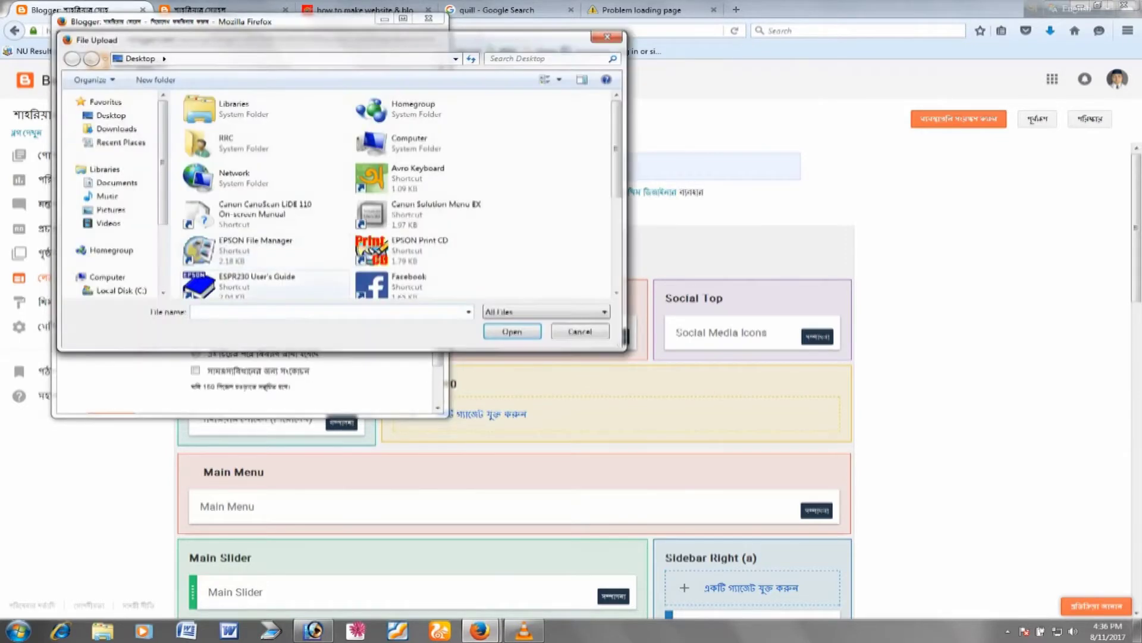
left_click(438, 215)
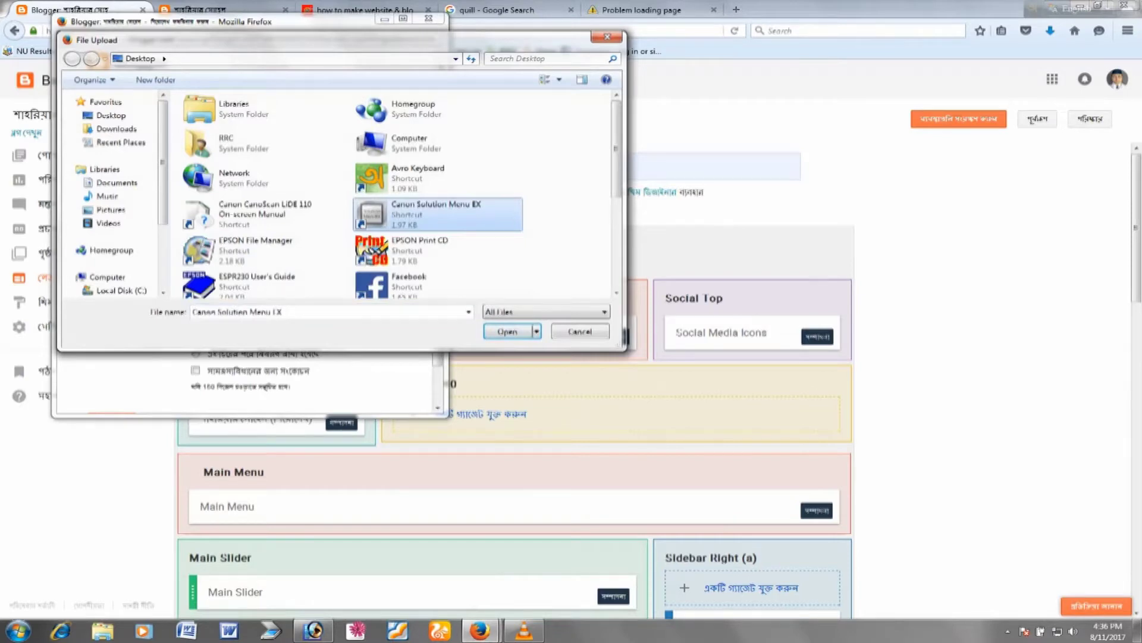
key("l")
key("Return")
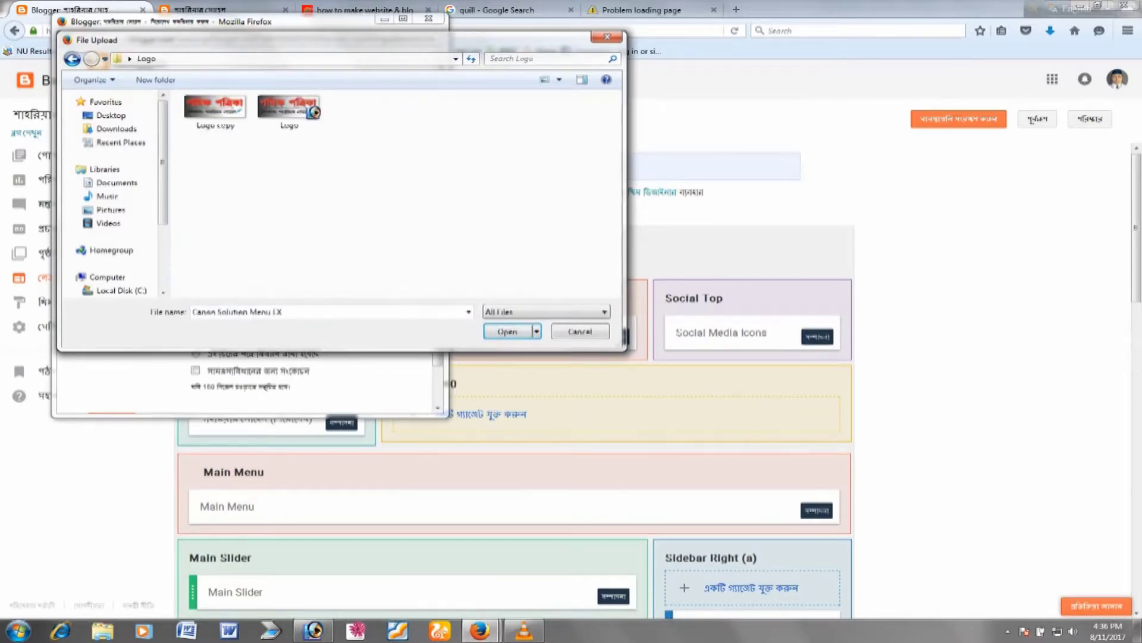
key("Down")
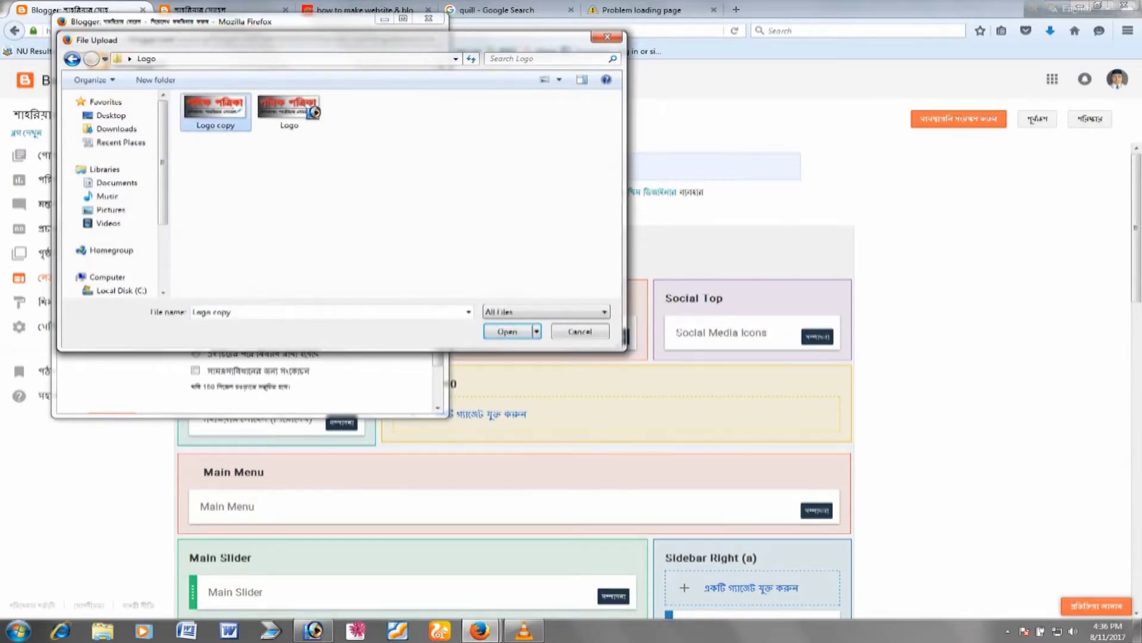
key("Return")
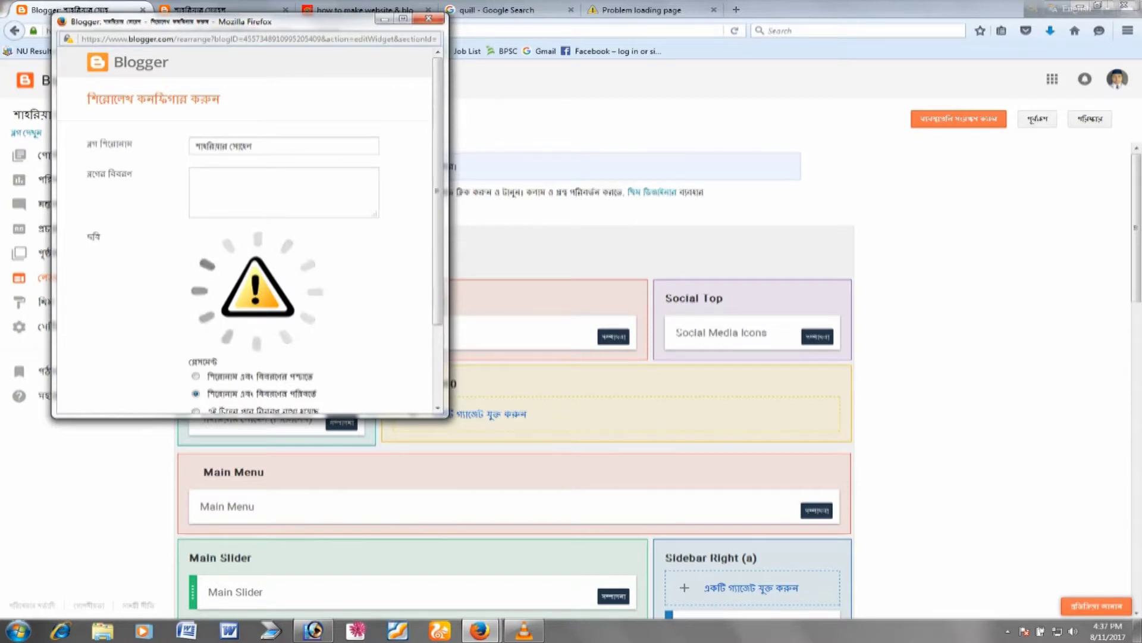
scroll(250, 232, "down", 2)
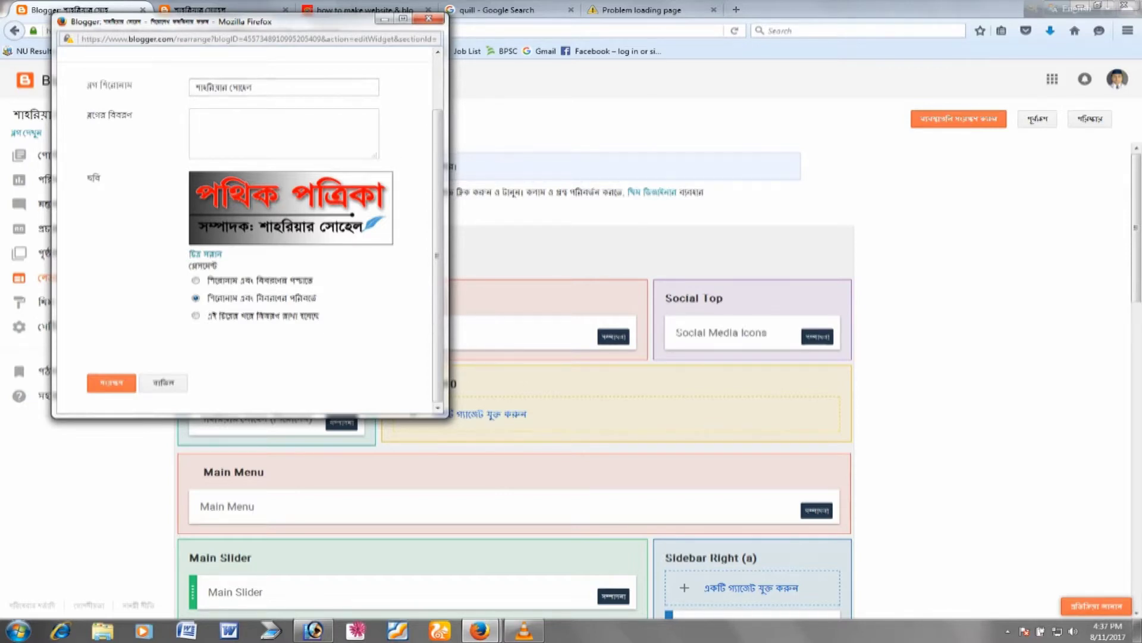
left_click(111, 383)
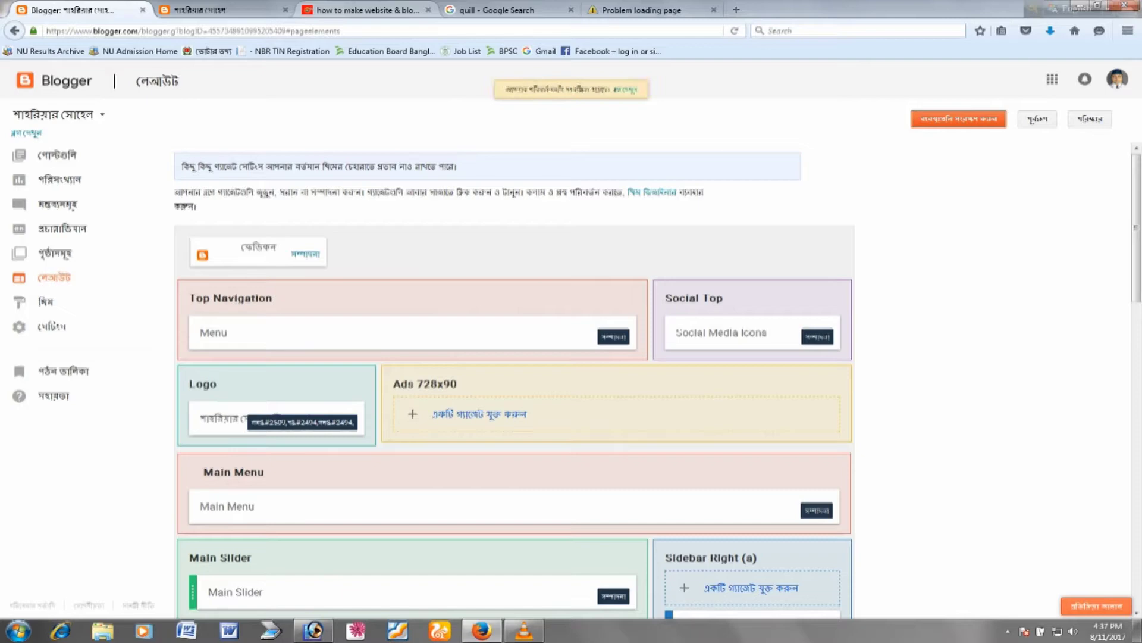
left_click(220, 9)
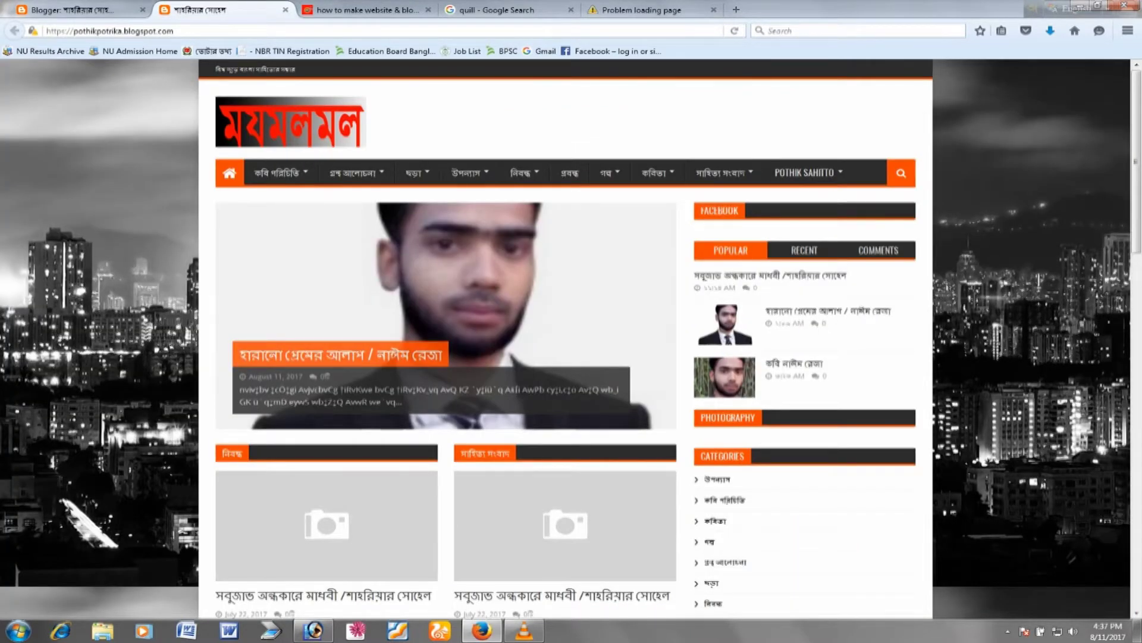
Reload the live blog to see the new header and compare it with the tutorial article
key("F5")
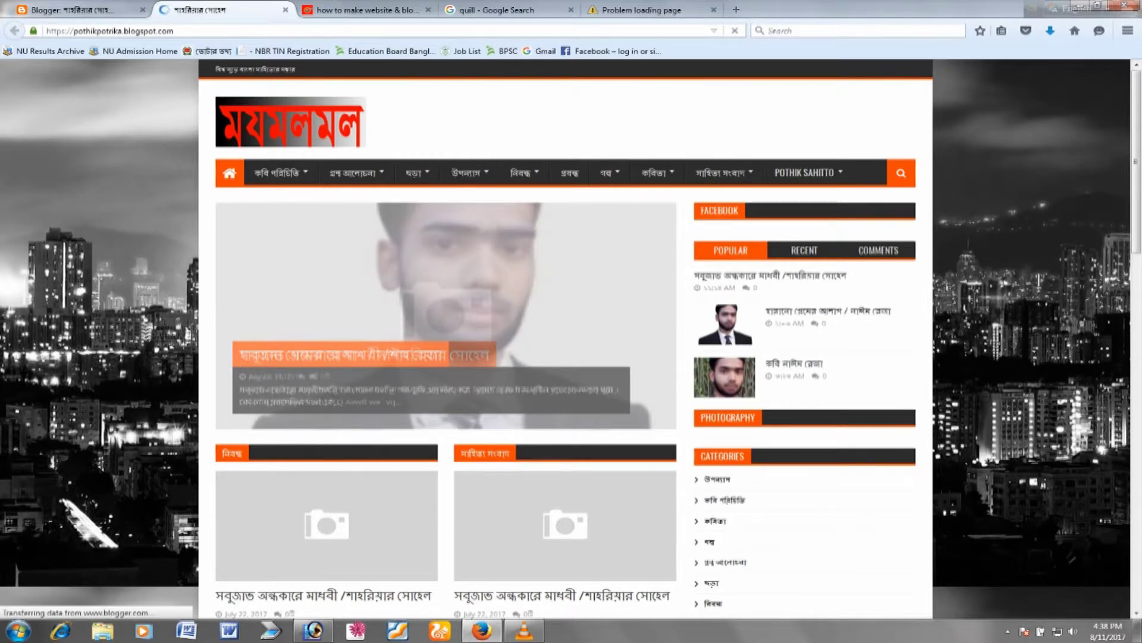
key("ctrl+Tab")
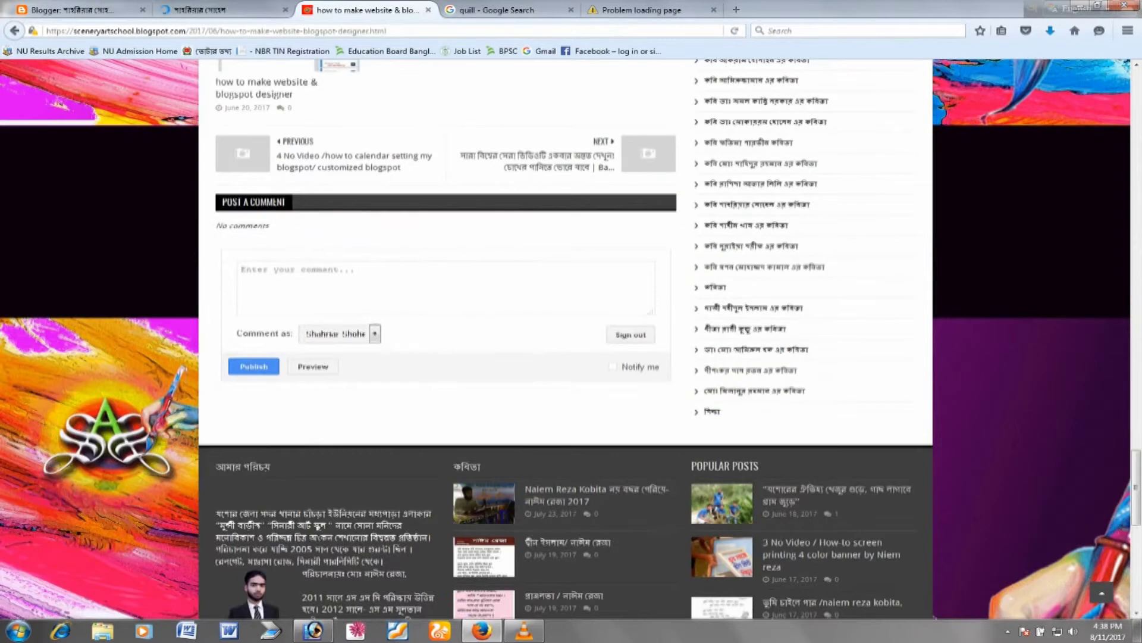
scroll(446, 333, "up", 3)
scroll(446, 333, "up", 5)
scroll(446, 333, "up", 5)
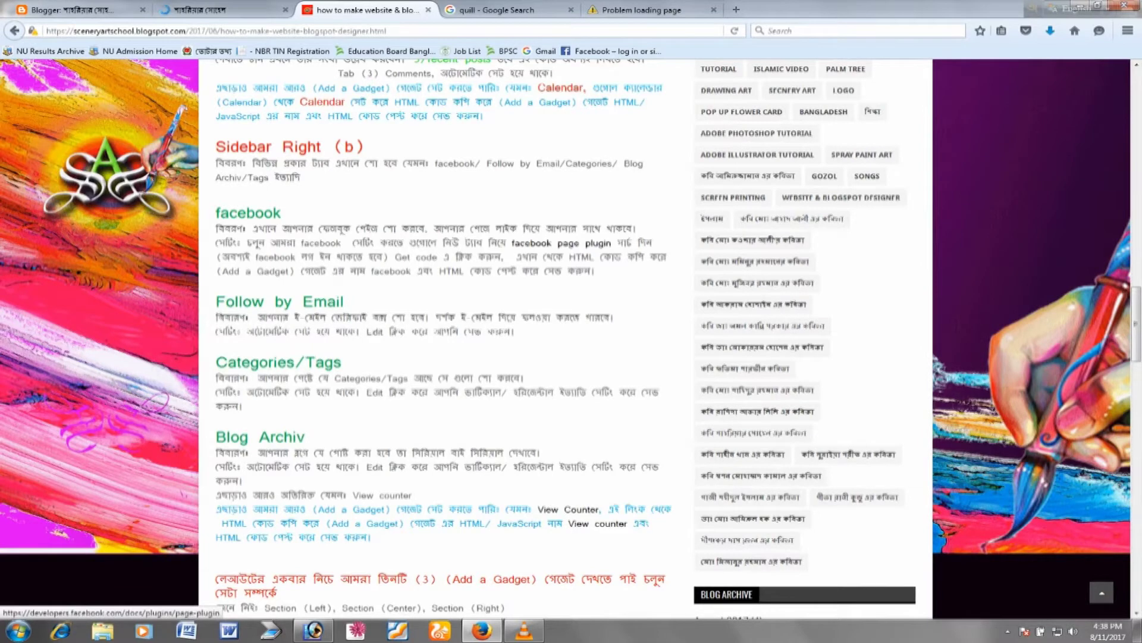
key("ctrl+shift+Tab")
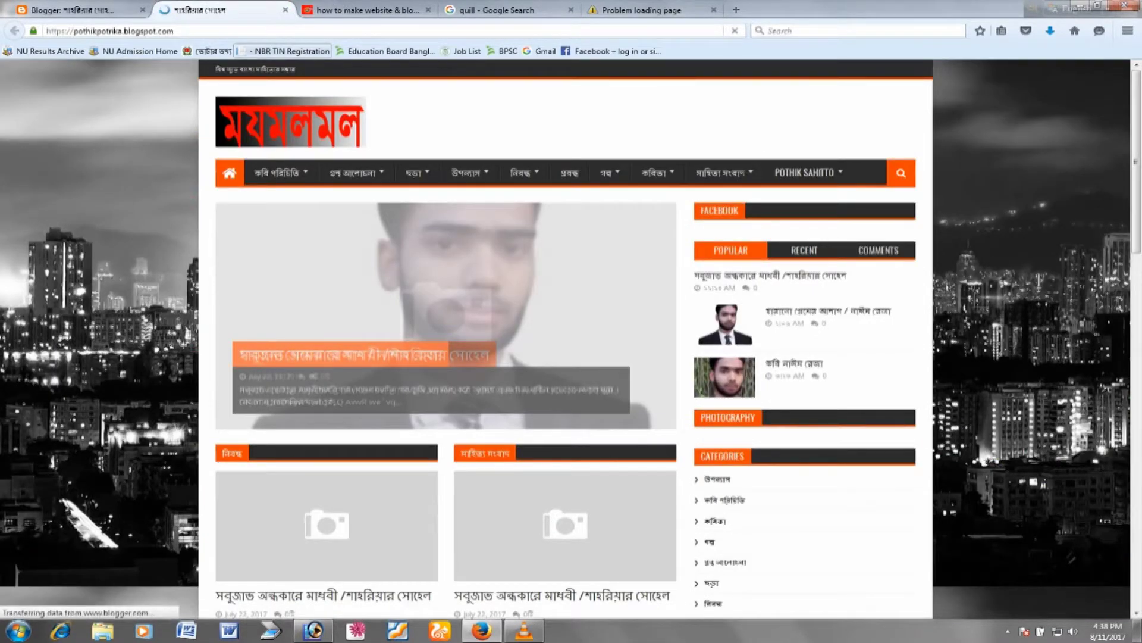
Close the timed-out 'Problem loading page' tab and return to the blog's Layout page
key("ctrl+Tab")
key("ctrl+Tab")
key("ctrl+Tab")
key("ctrl+w")
key("ctrl+shift+Tab")
key("ctrl+shift+Tab")
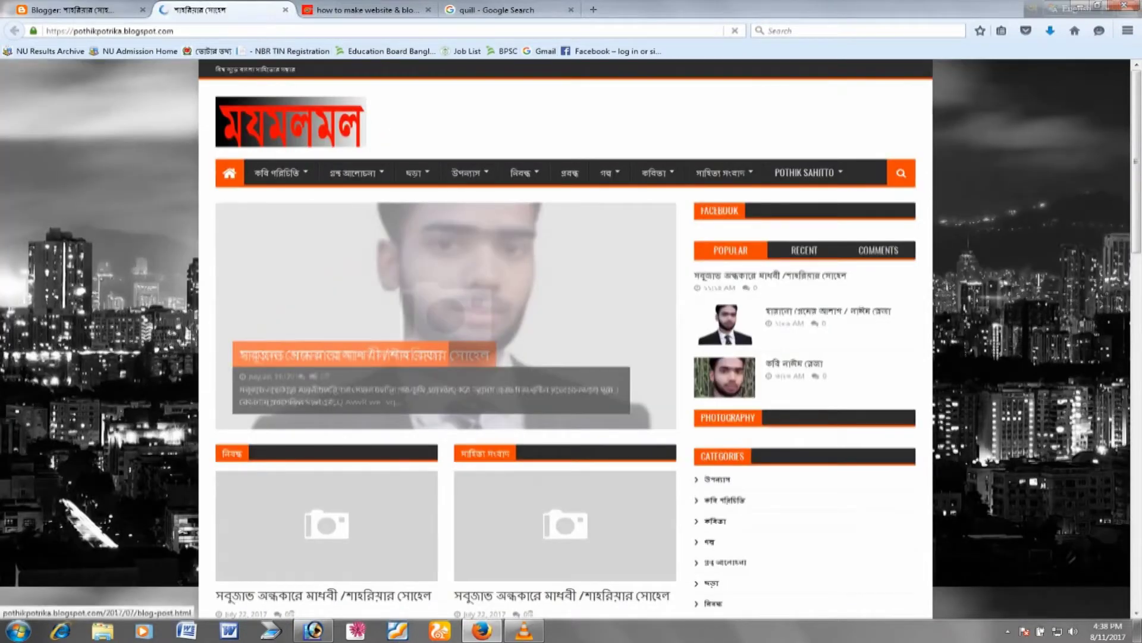
scroll(565, 339, "down", 3)
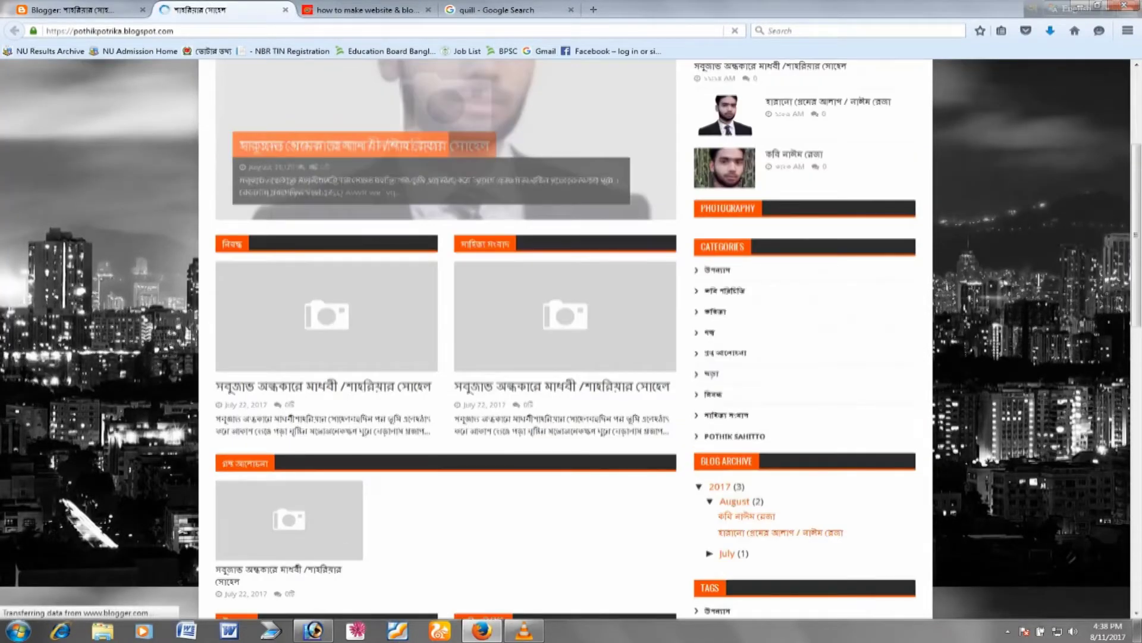
scroll(565, 339, "up", 3)
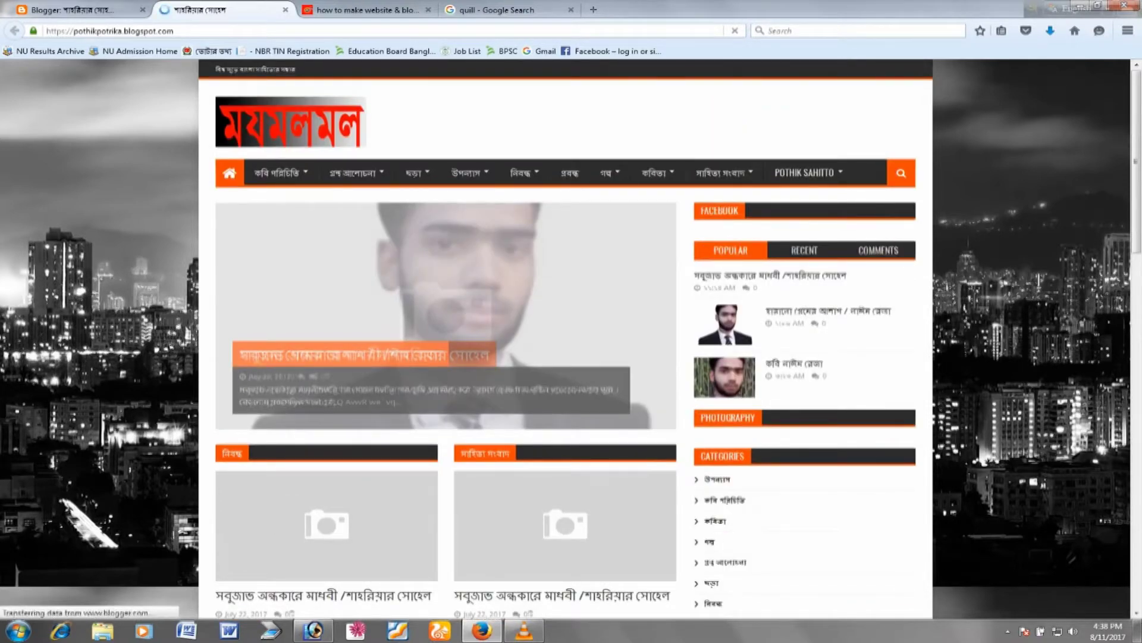
key("ctrl+shift+Tab")
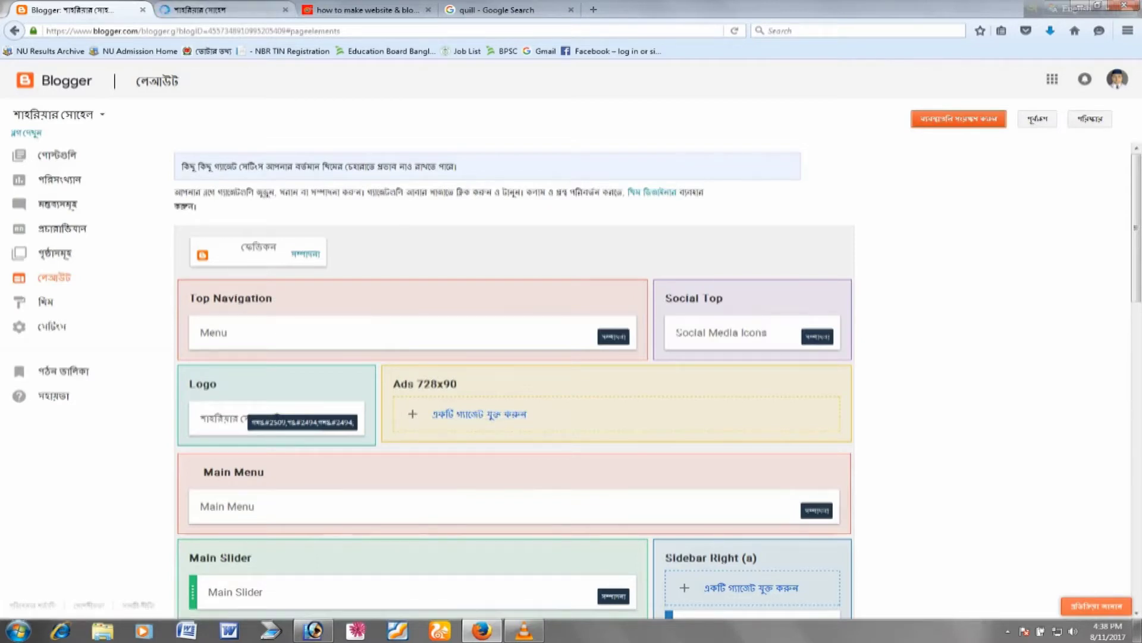
Compare the live blog, its Layout page and the tutorial's sidebar, then bring up Photoshop
left_click(217, 11)
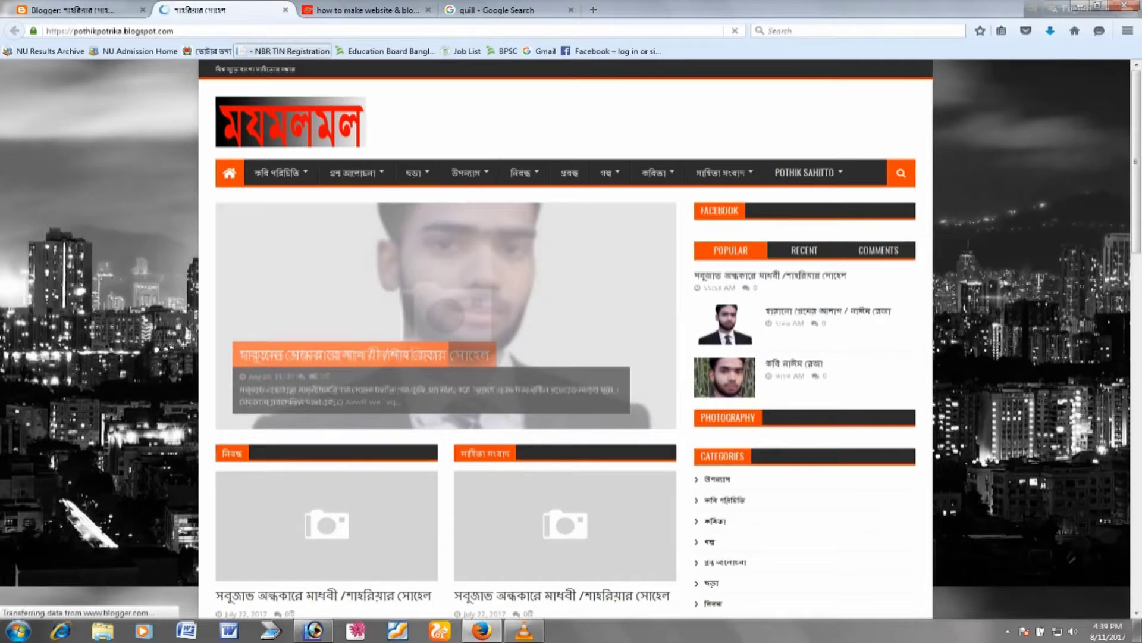
key("ctrl+Page_Up")
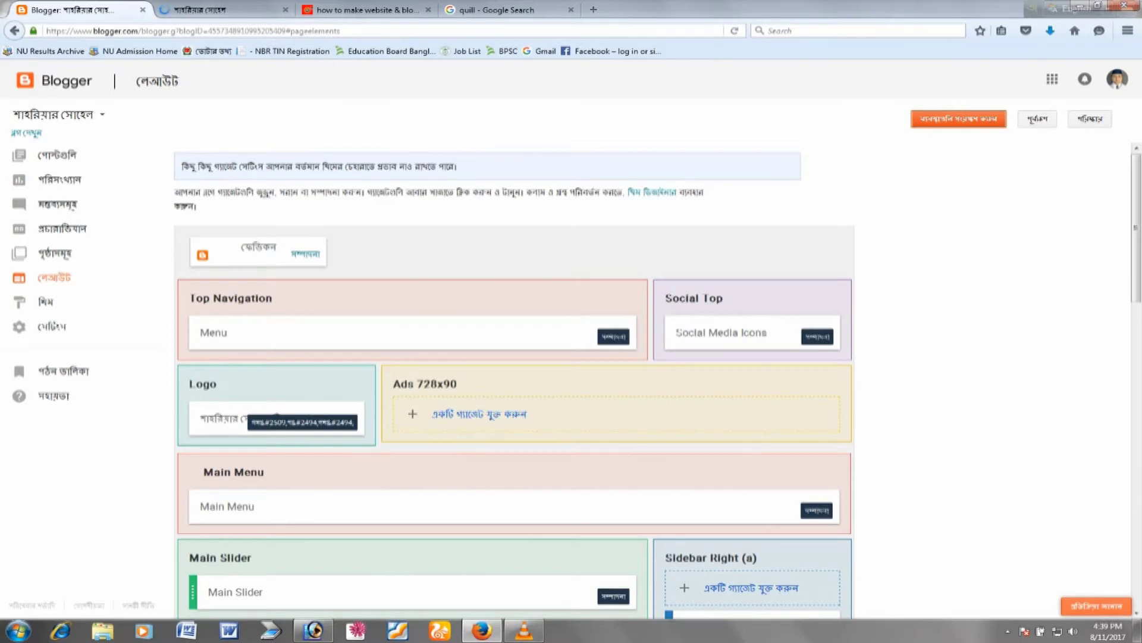
scroll(657, 381, "down", 1)
scroll(658, 381, "down", 1)
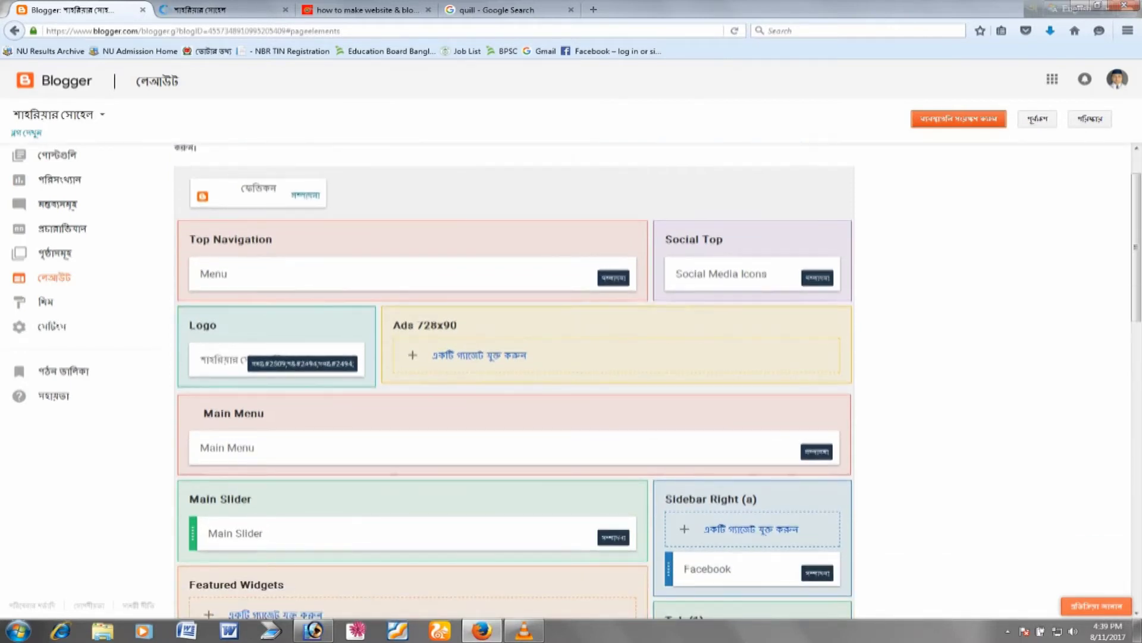
key("ctrl+Page_Down")
key("ctrl+Page_Down")
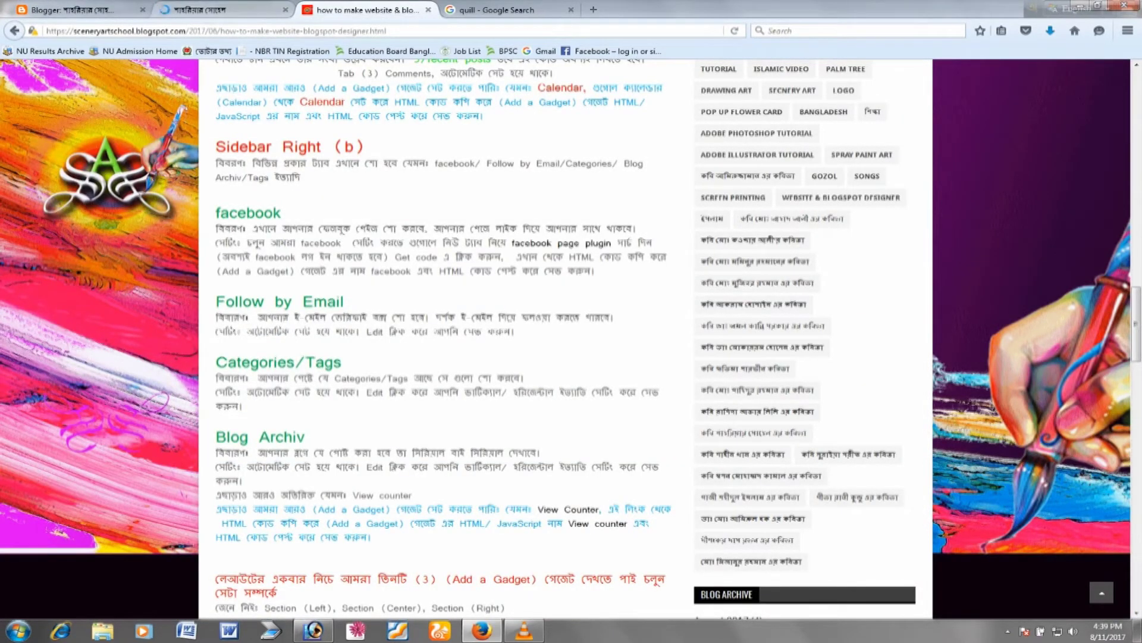
key("ctrl+Page_Up")
key("ctrl+Page_Up")
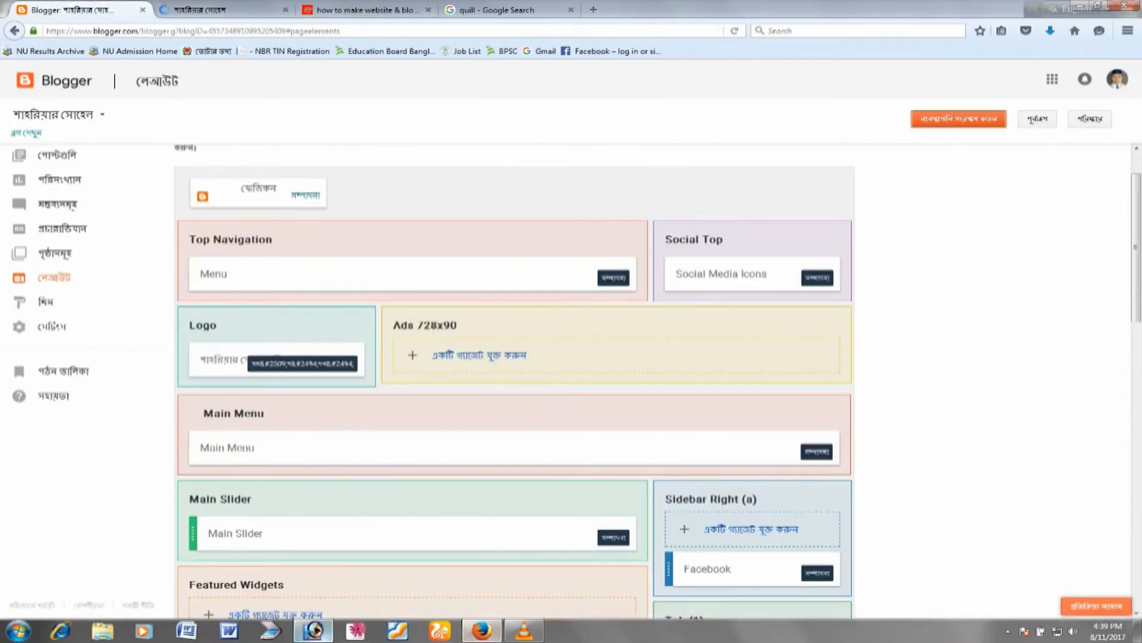
key("alt+Tab")
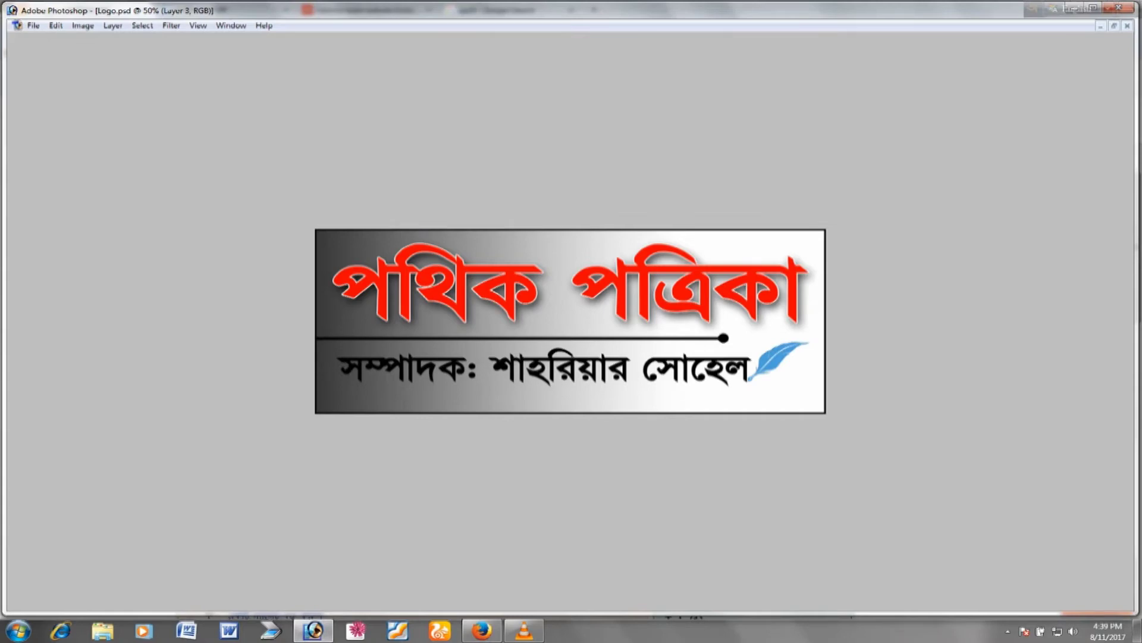
Merge the logo layers and resize it unconstrained to 2 in width at 100 ppi (200 px)
key("ctrl+shift+e")
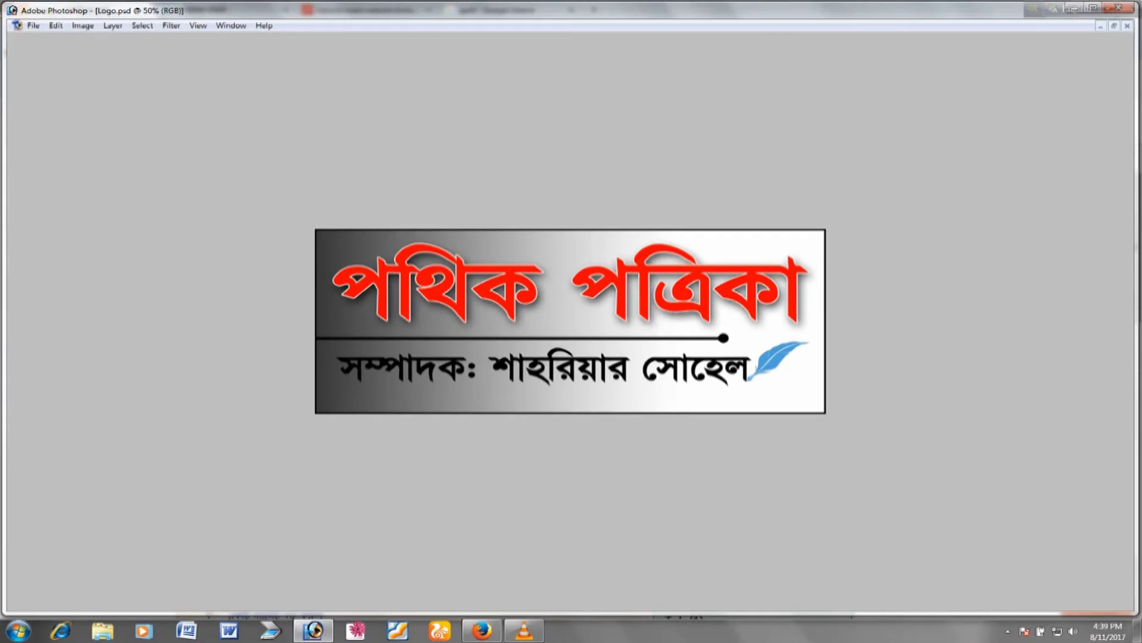
key("ctrl+alt+i")
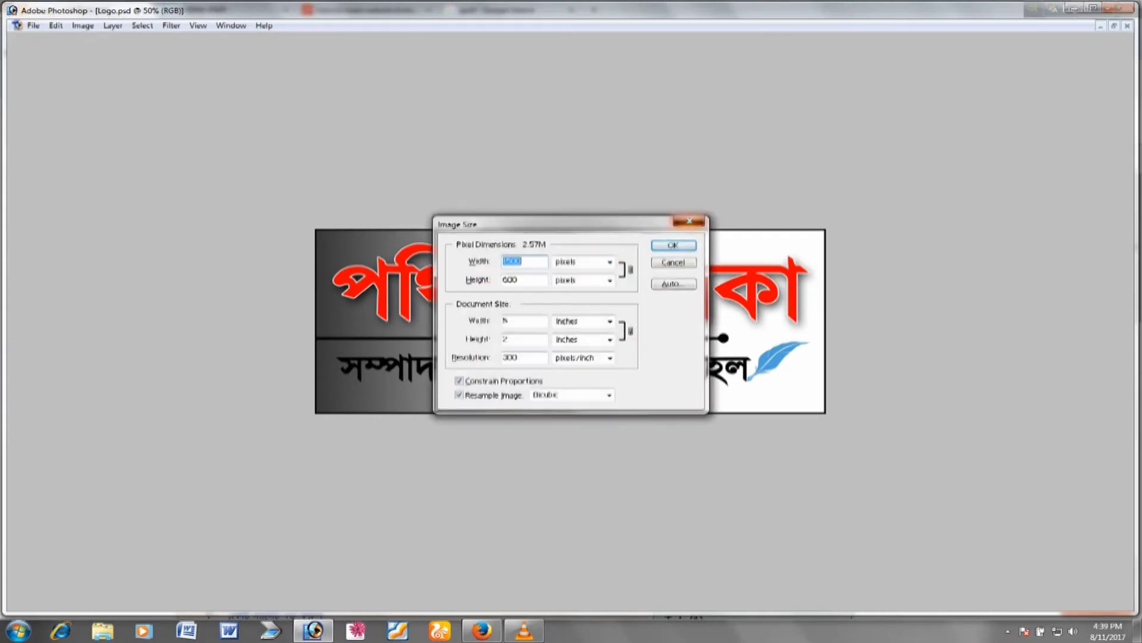
left_click(689, 221)
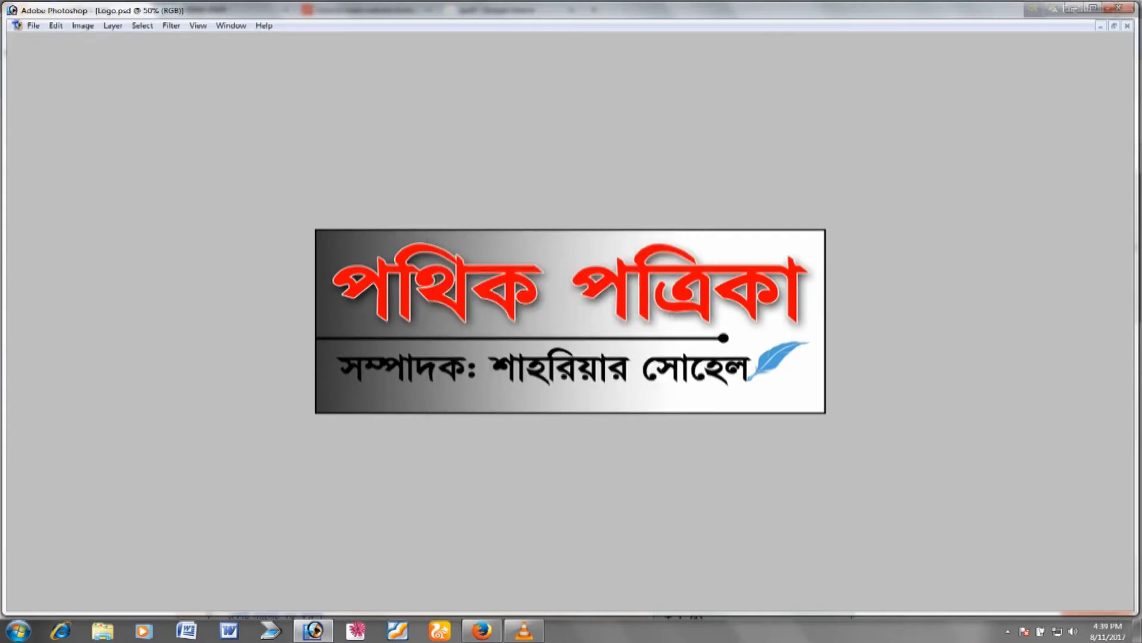
key("ctrl+alt+i")
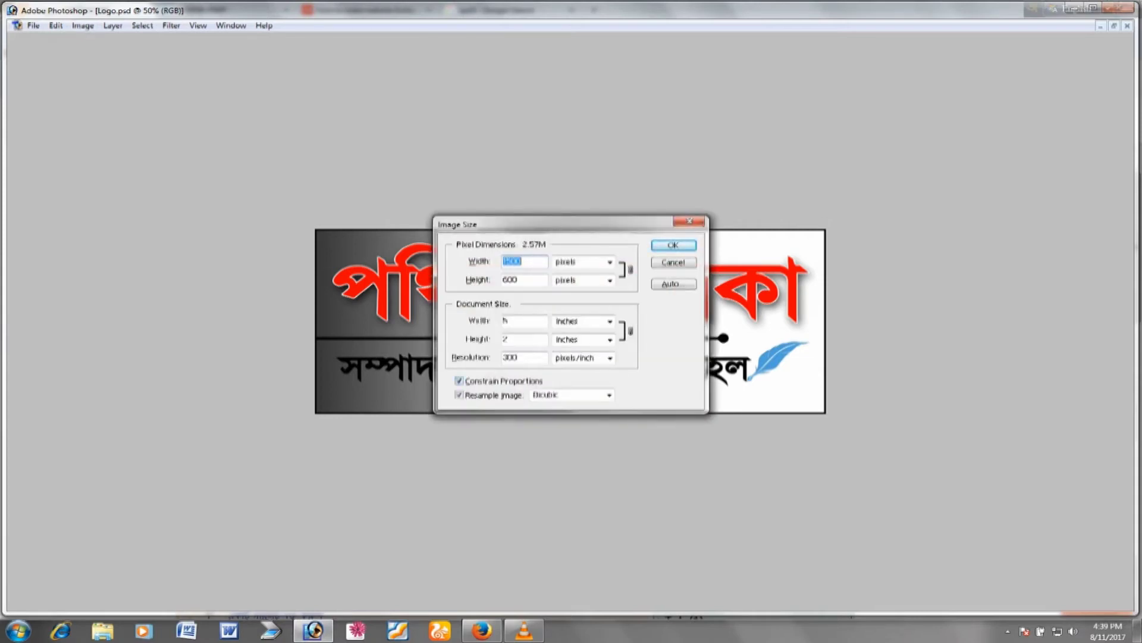
key("alt+c")
type("1500")
key("Tab")
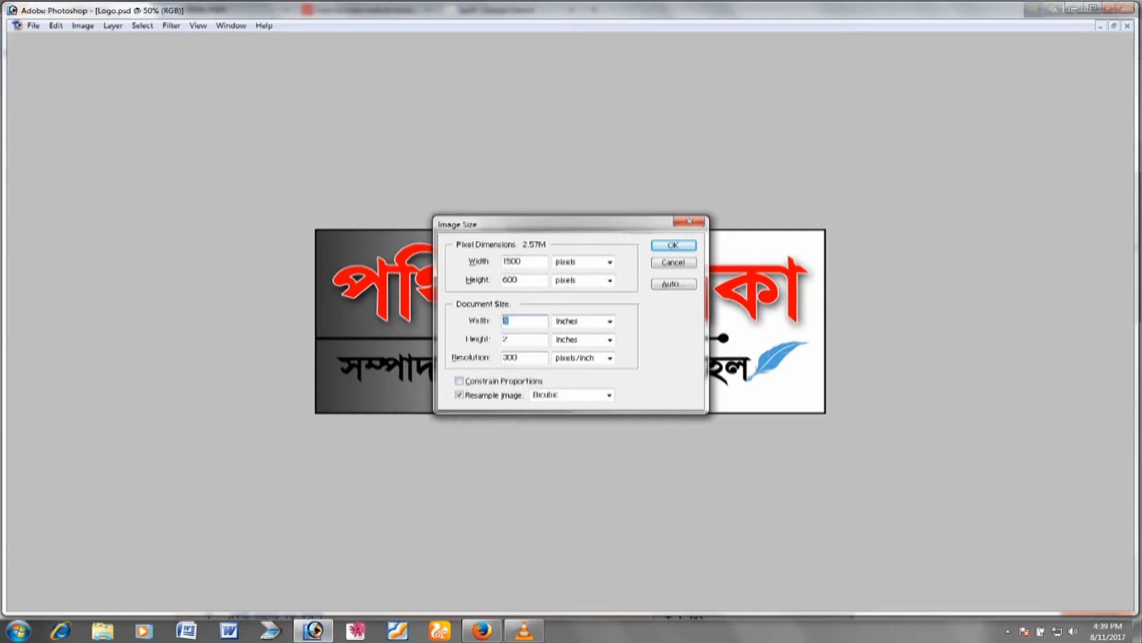
type("2")
key("Tab")
key("Tab")
key("Tab")
key("Tab")
type("100")
key("Return")
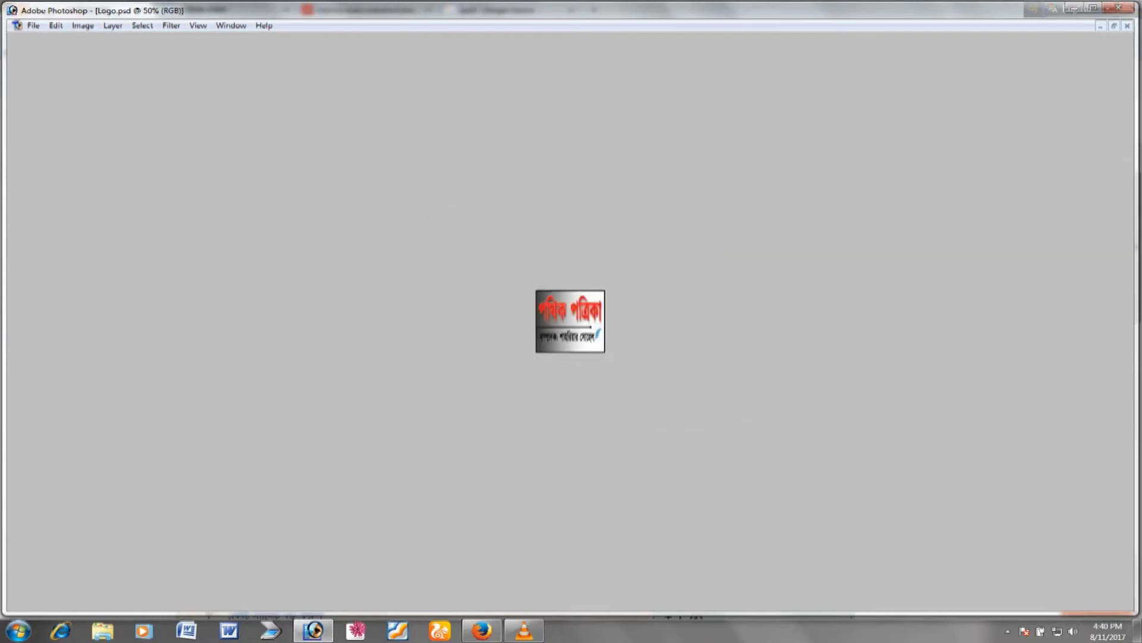
View the resized logo at 100%, close Logo.psd without saving, and return to Blogger
key("ctrl+plus")
key("ctrl+plus")
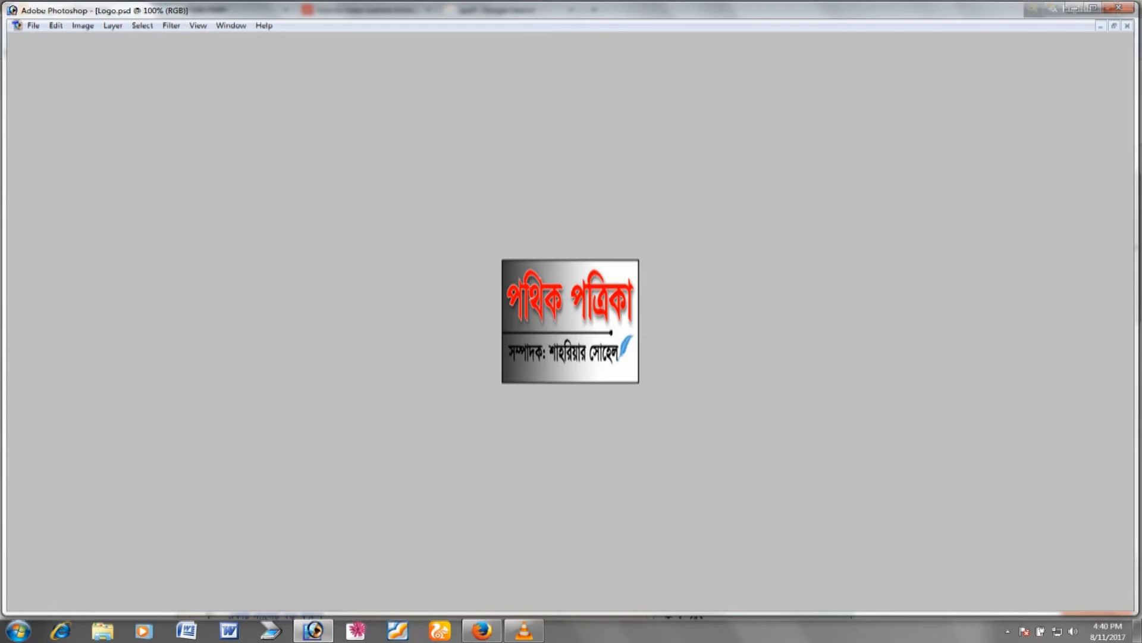
left_click(1126, 26)
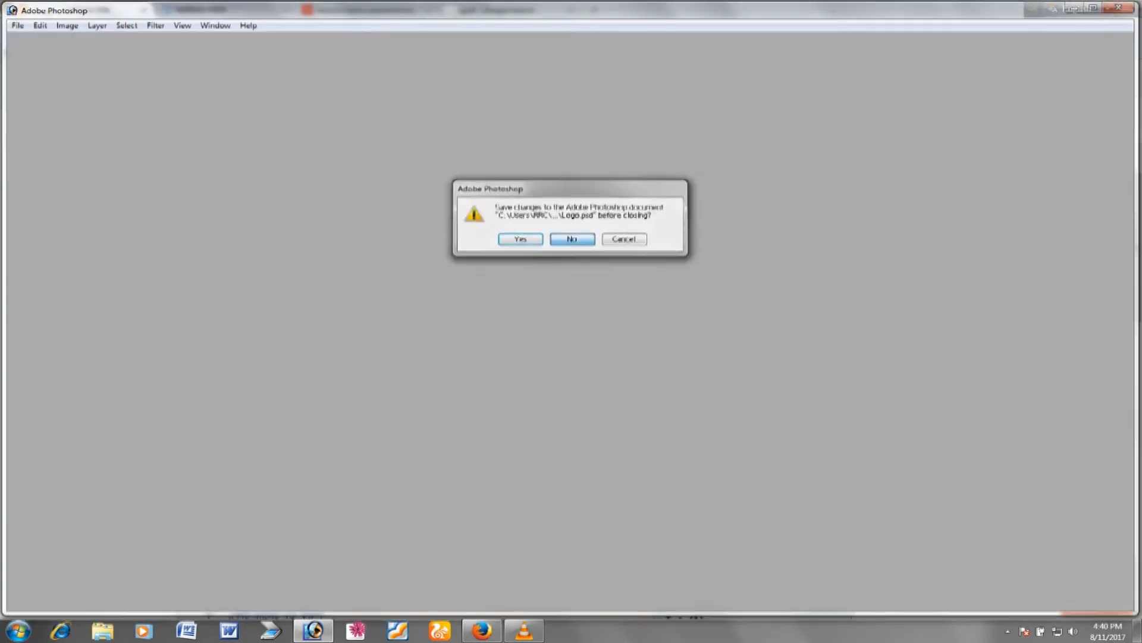
left_click(572, 239)
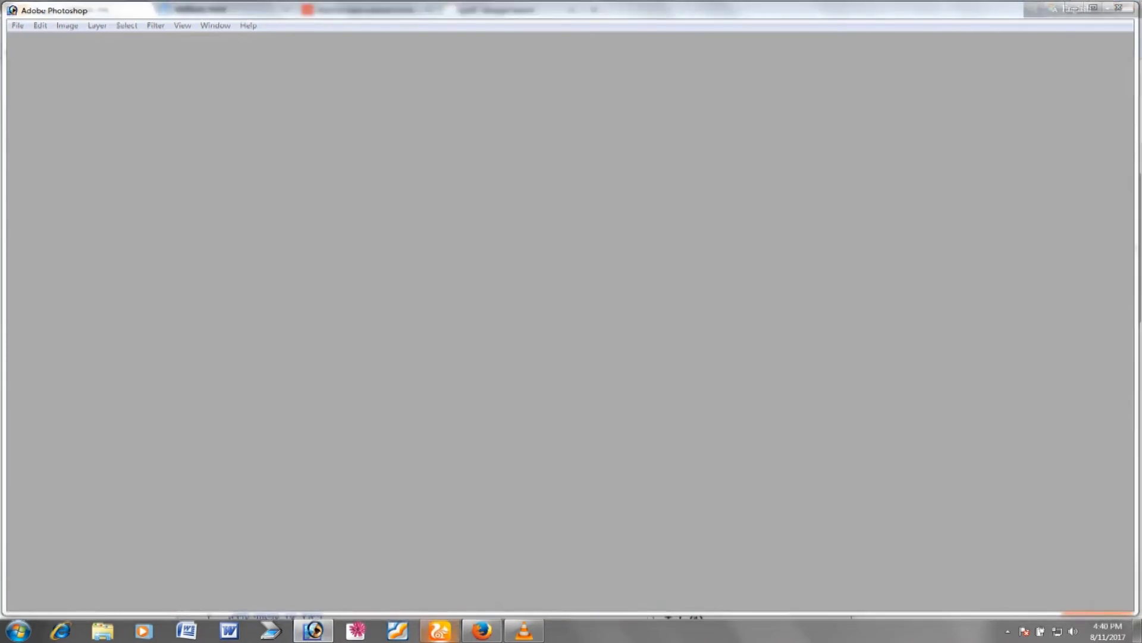
left_click(481, 631)
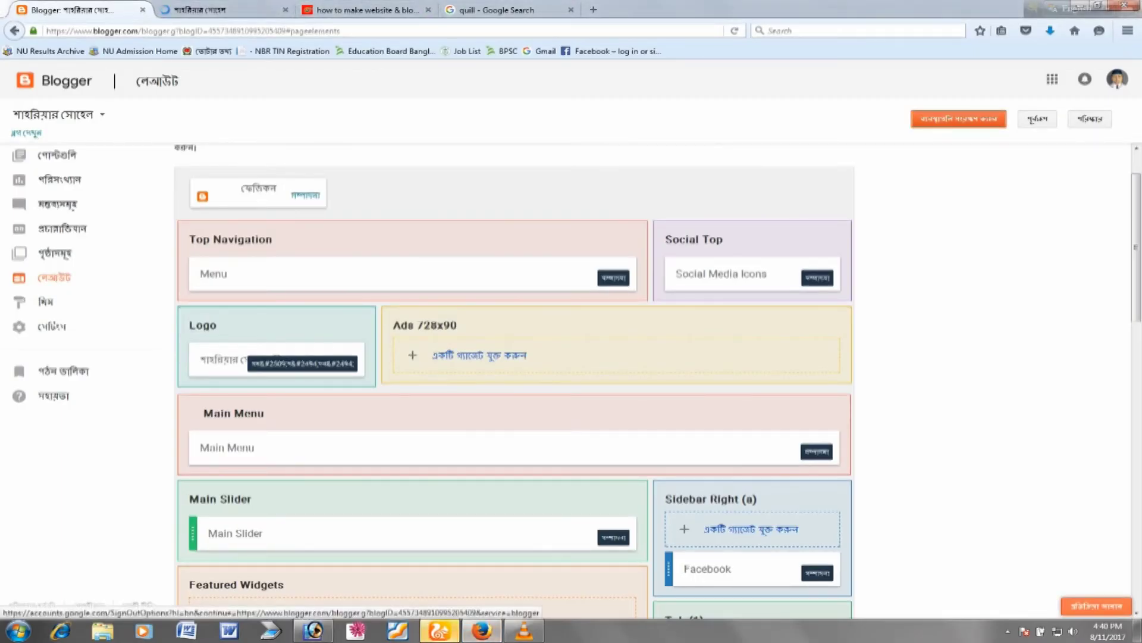
Dismiss the profile picture's link options and close the profile-photo prompt
right_click(1117, 79)
key("Escape")
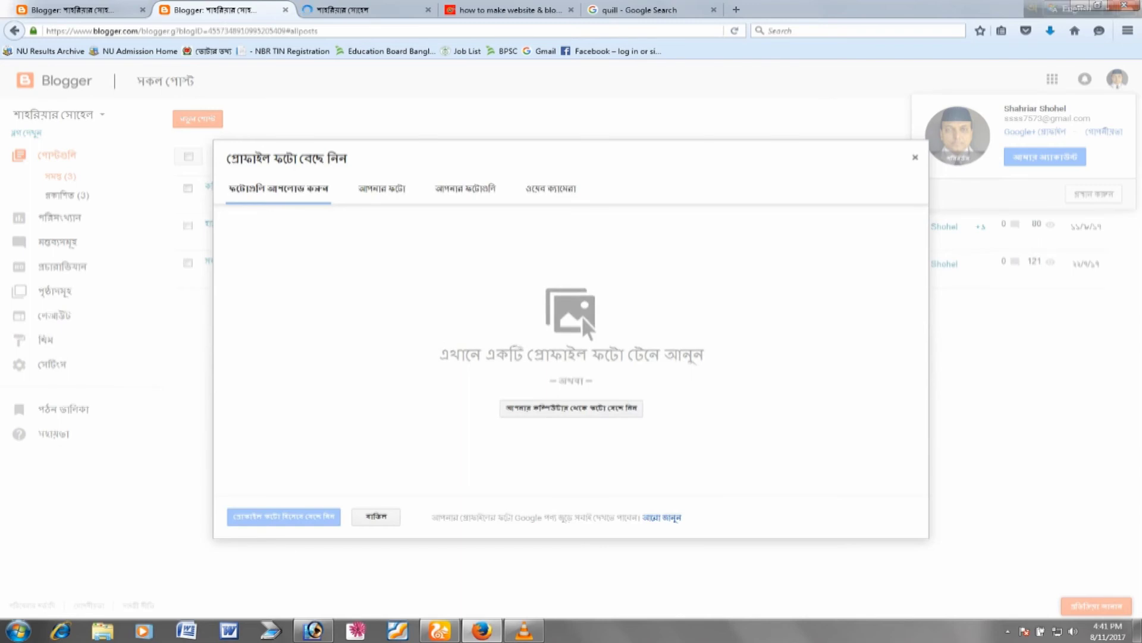
left_click(915, 157)
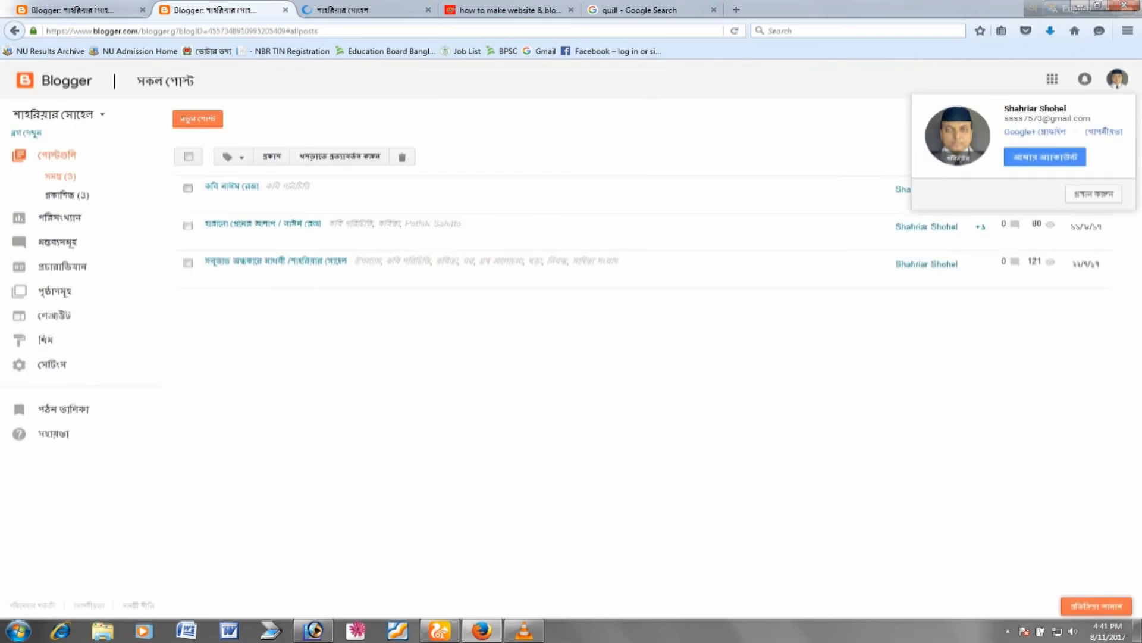
left_click(1035, 132)
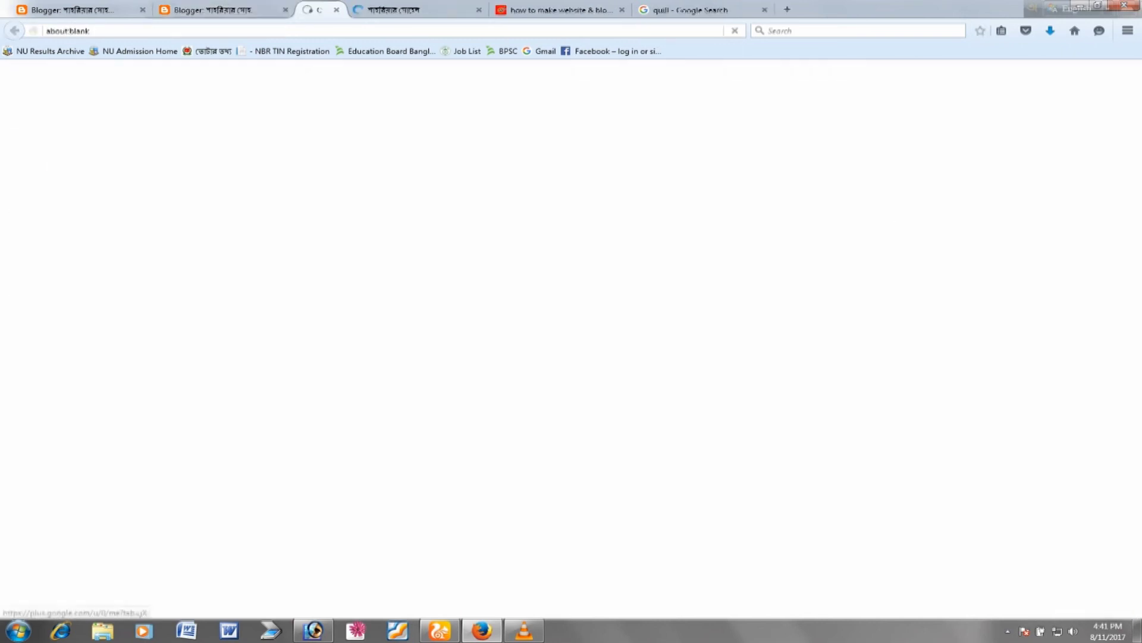
Close the duplicate Blogger tab and switch to the live blog tab
left_click(285, 10)
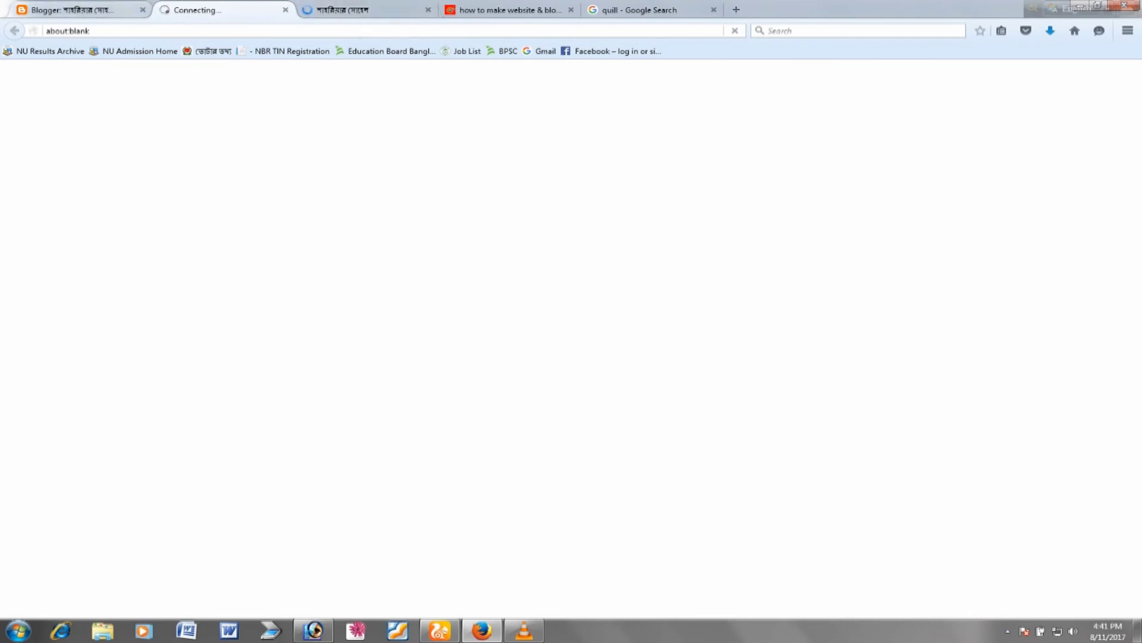
key("ctrl+1")
key("ctrl+3")
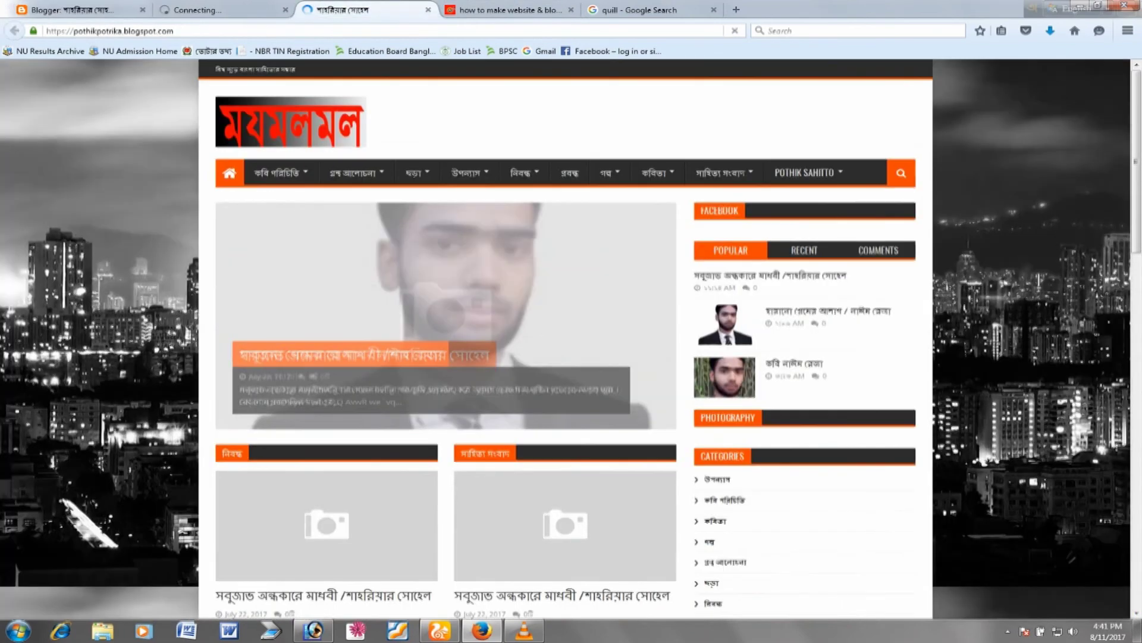